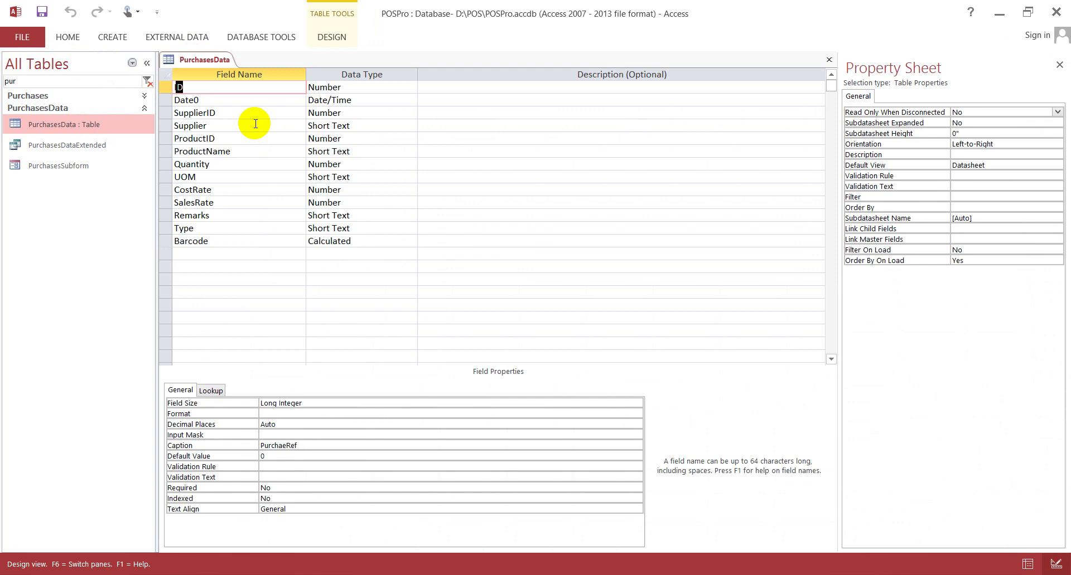
Rename the Quantity field as QuantityPurchase and add a new field named QuantityReturn below Barcode
left_click(245, 166)
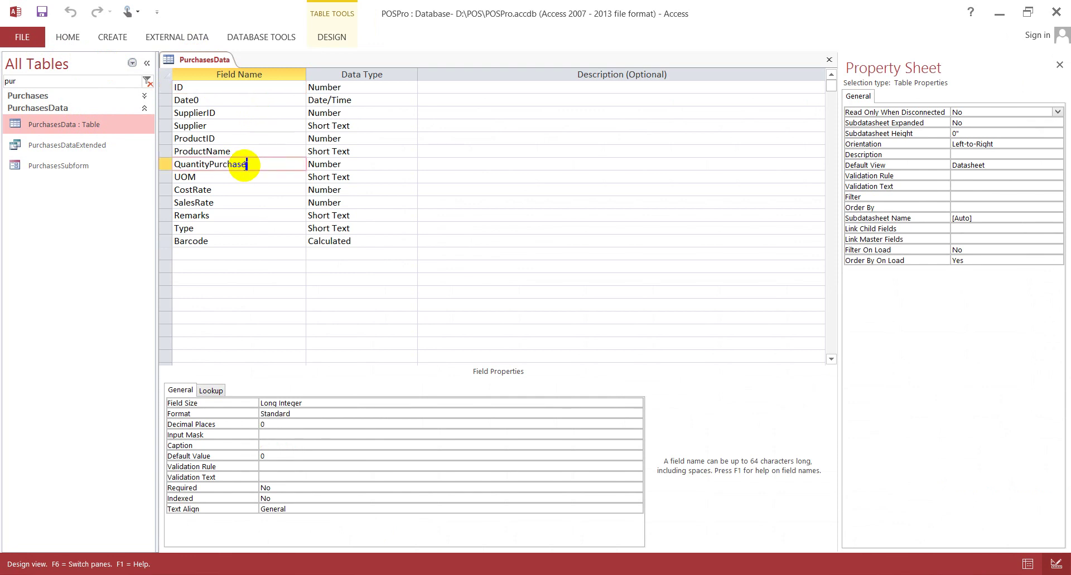
key("Down")
key("Down")
key("Down")
key("Down")
key("Down")
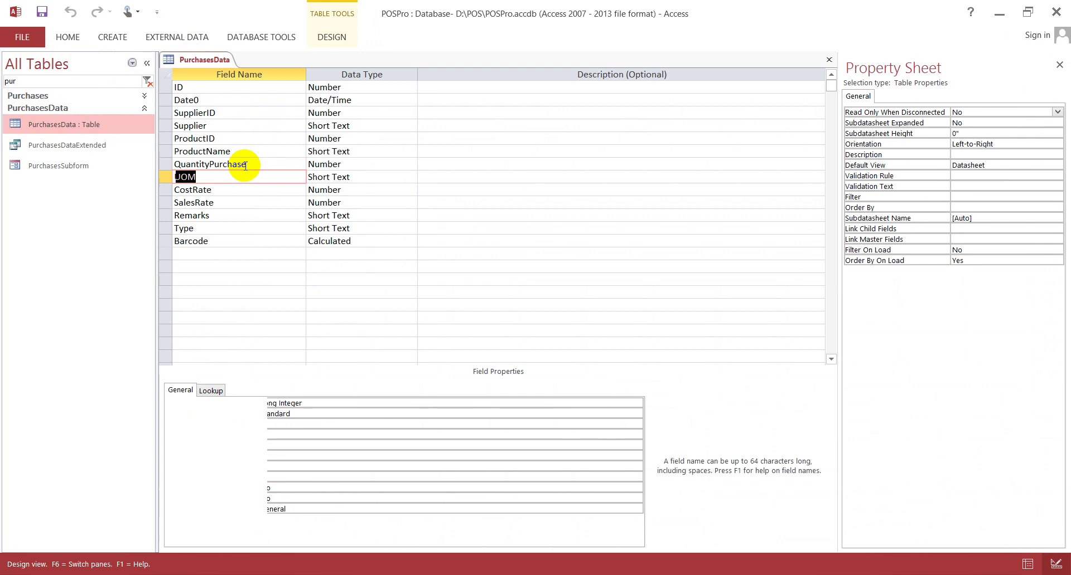
key("Down")
key("Down")
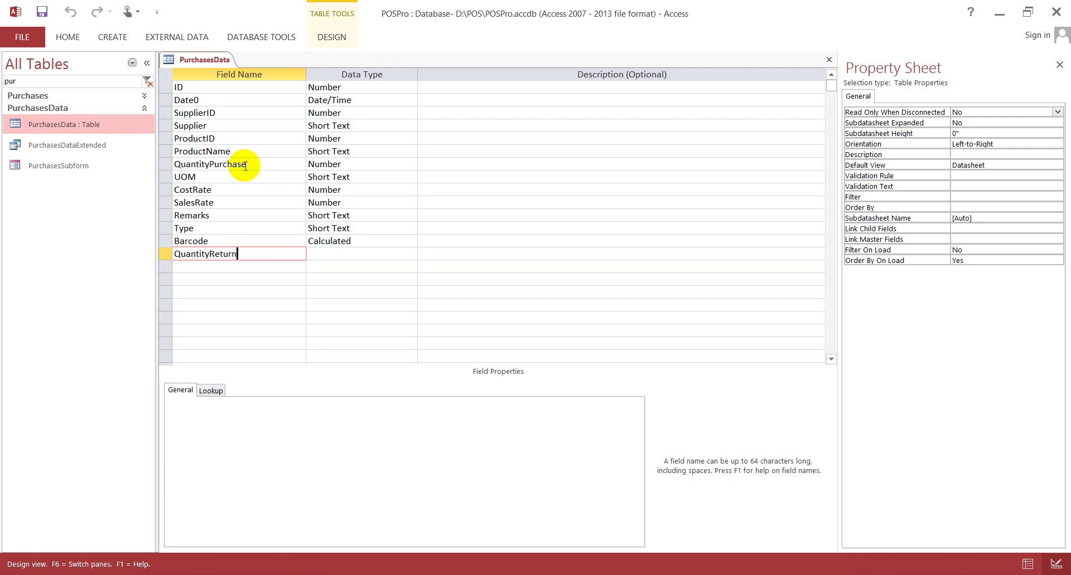
key("Down")
key("Up")
Give the QuantityReturn field the Number data type, Standard format and 0 decimal places
key("Tab")
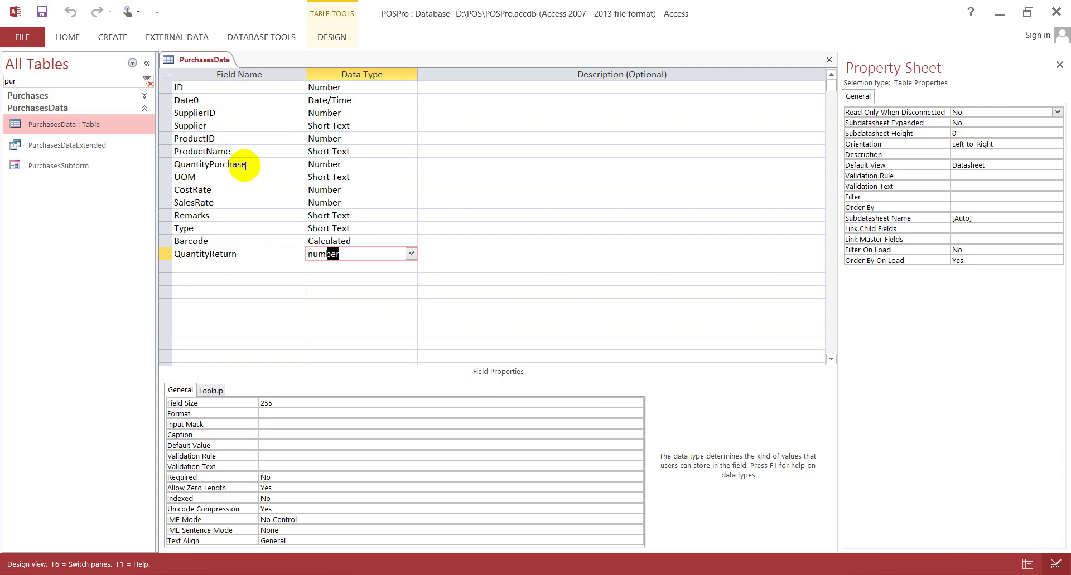
type("numb")
key("Return")
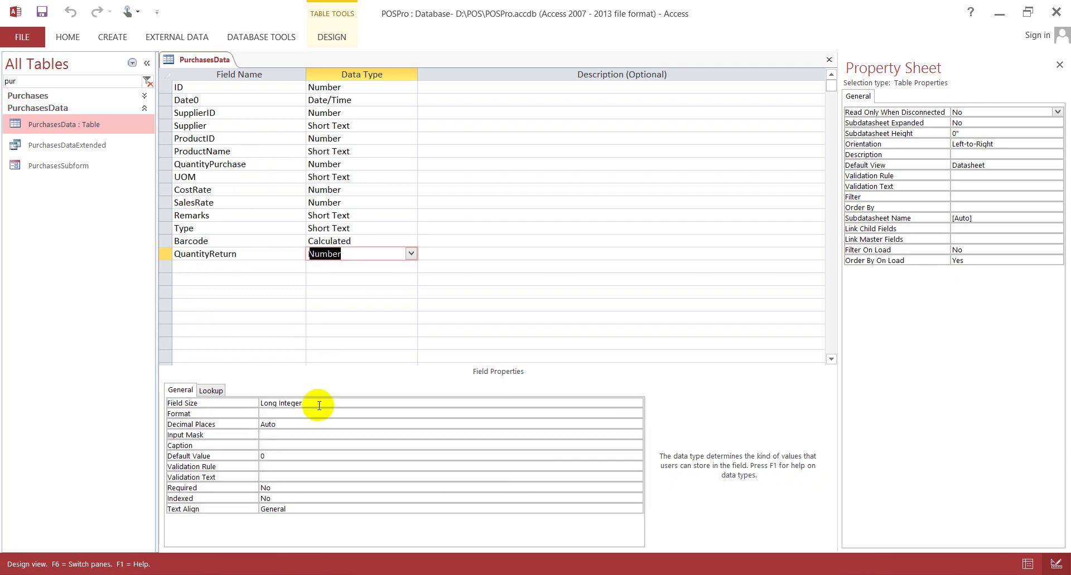
left_click(333, 412)
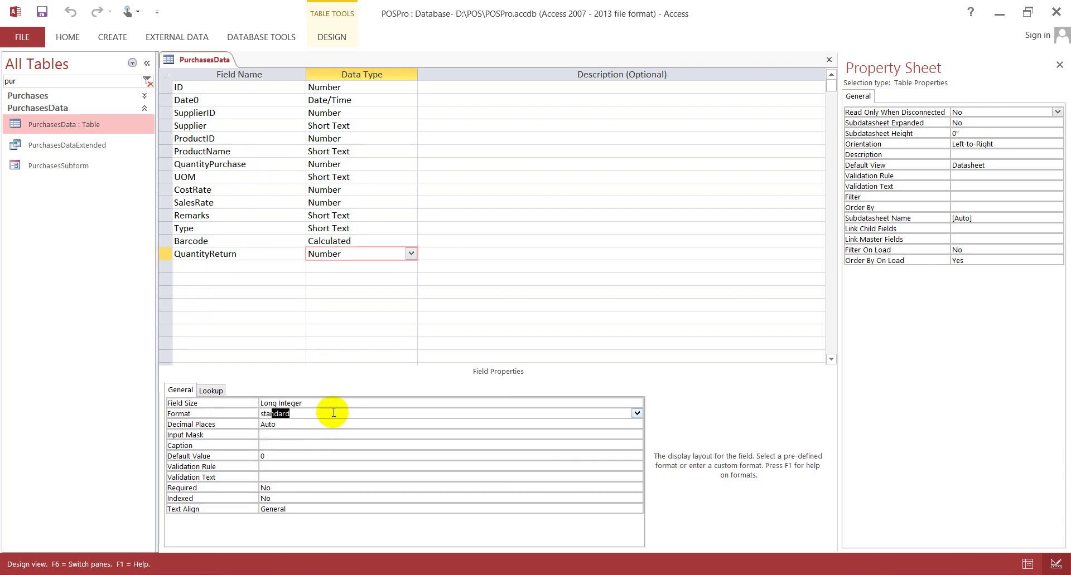
type("sta")
key("Return")
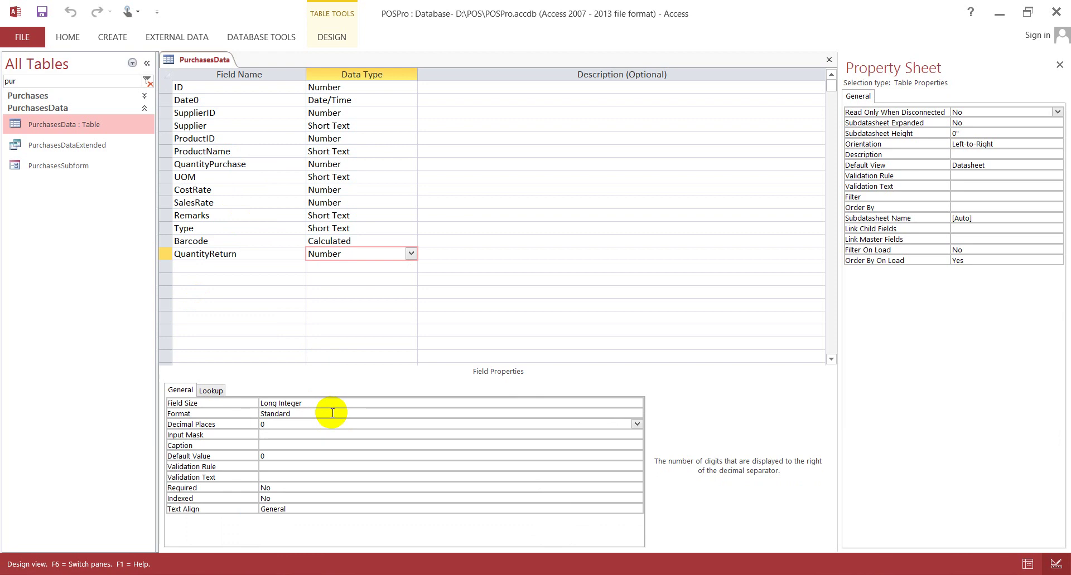
left_click(294, 435)
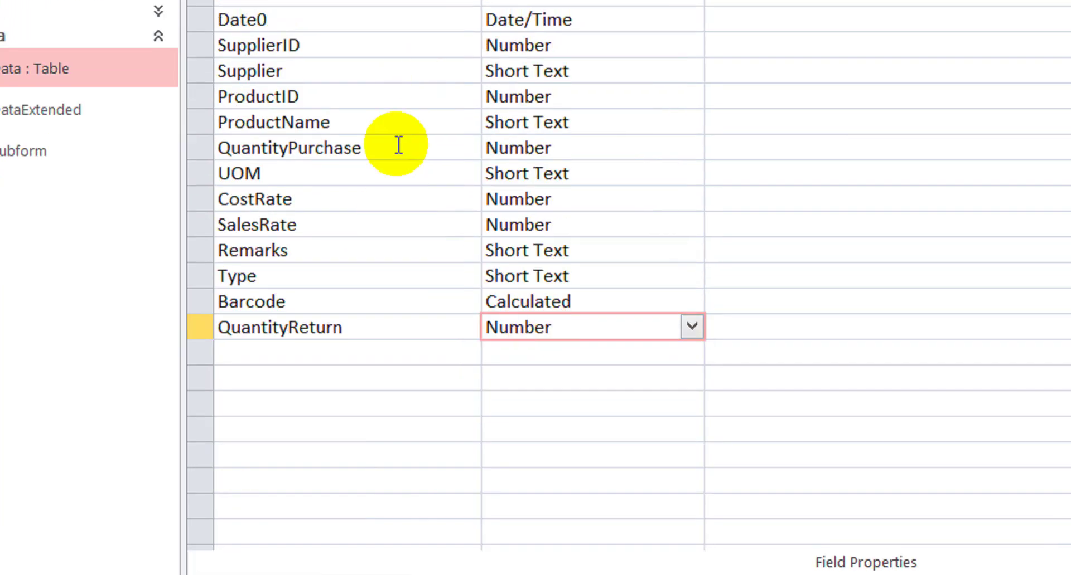
Close the PurchasesData table and save its design changes
left_click(394, 147)
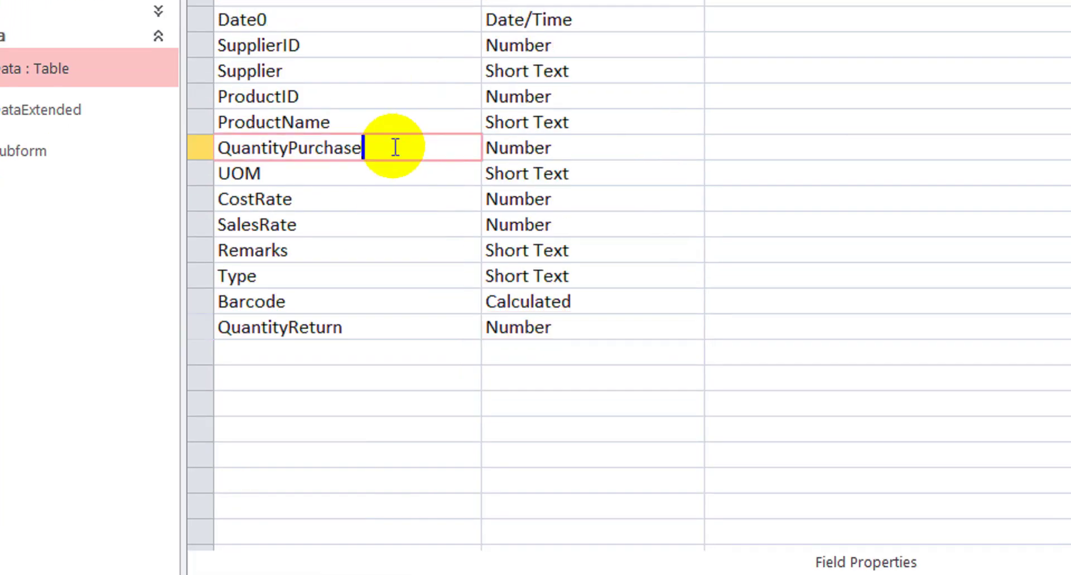
left_click(373, 328)
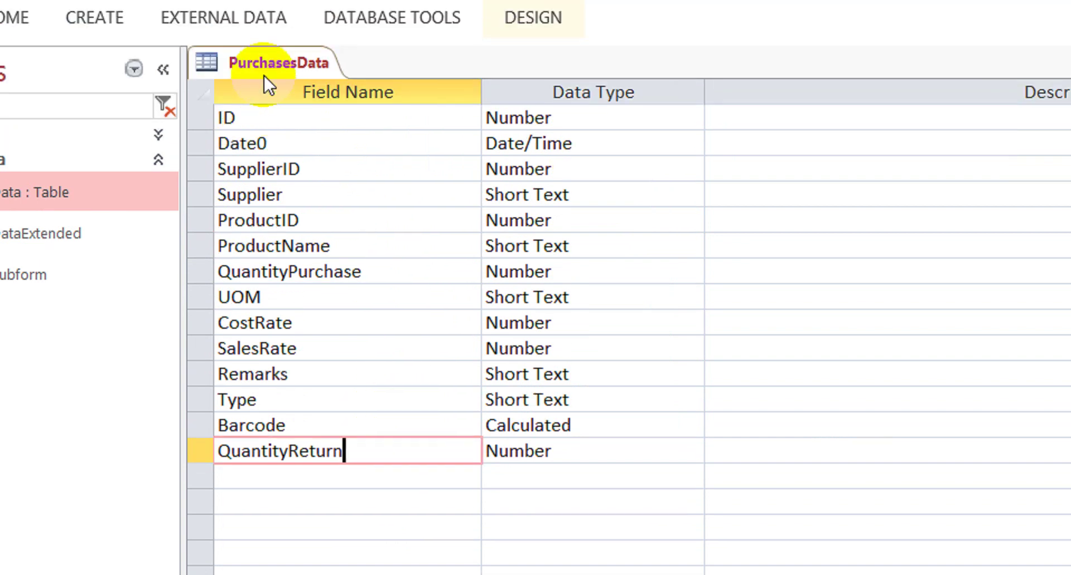
right_click(266, 63)
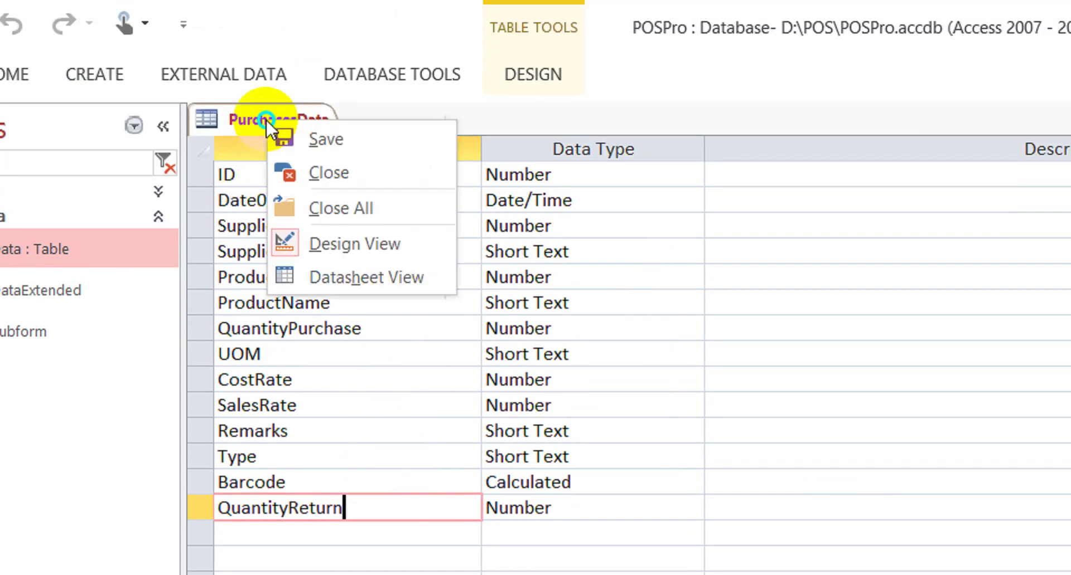
left_click(362, 174)
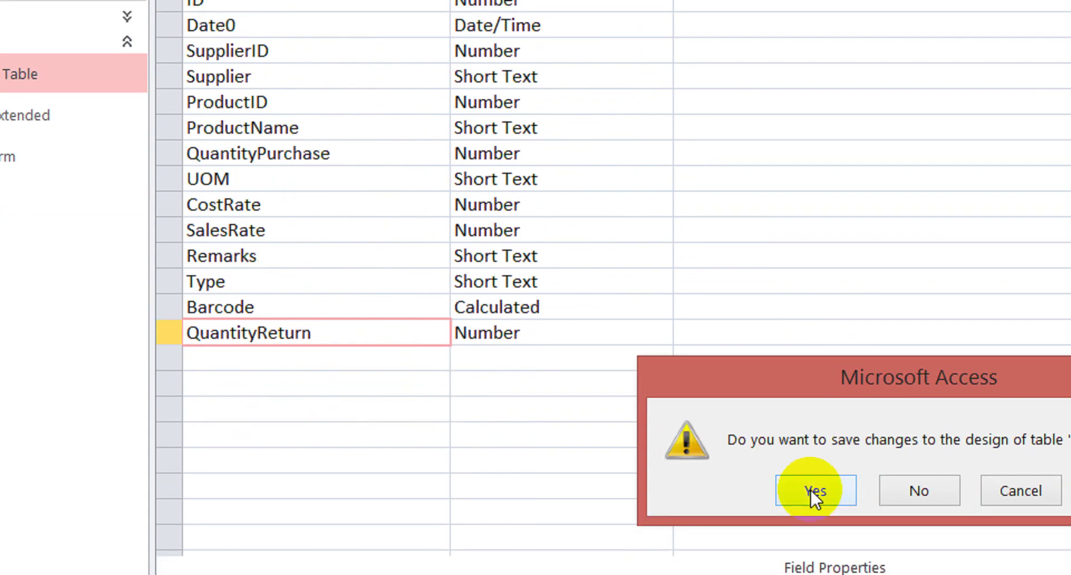
left_click(811, 490)
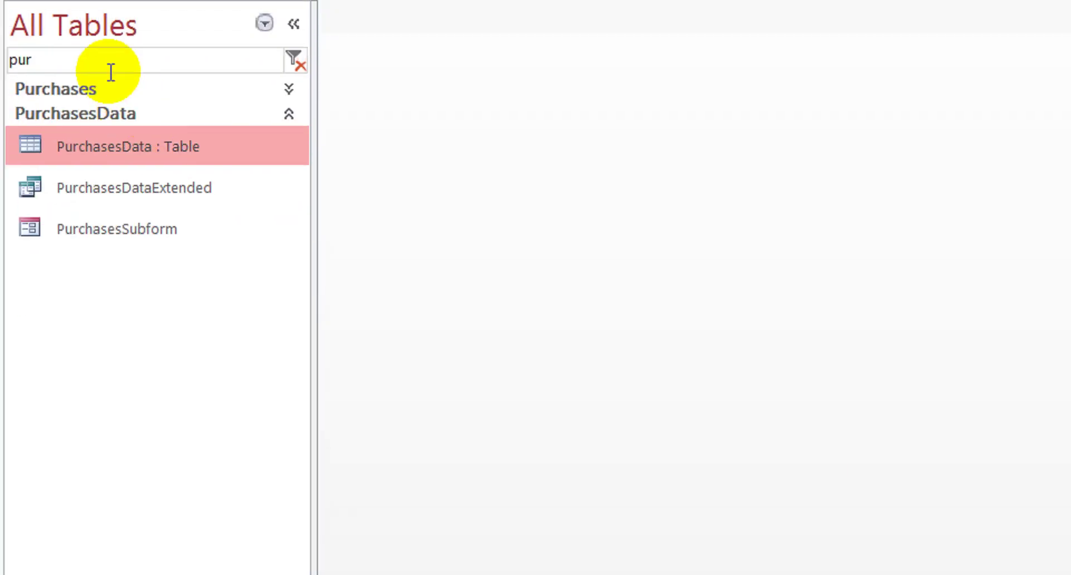
Open the PurchasesDataExtended query in Design View
left_click_drag(81, 61, 7, 59)
left_click(123, 283)
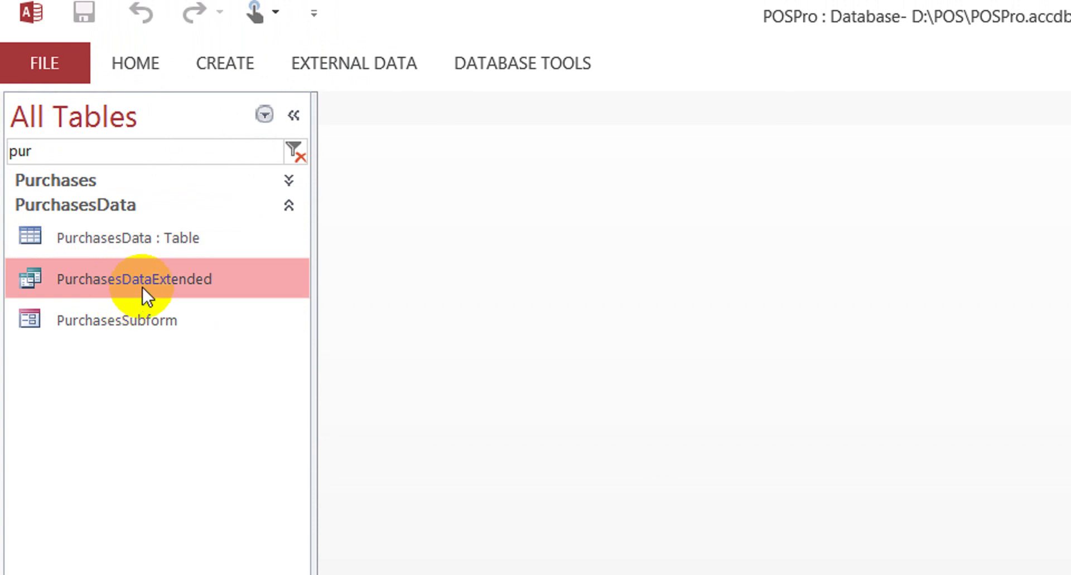
right_click(149, 283)
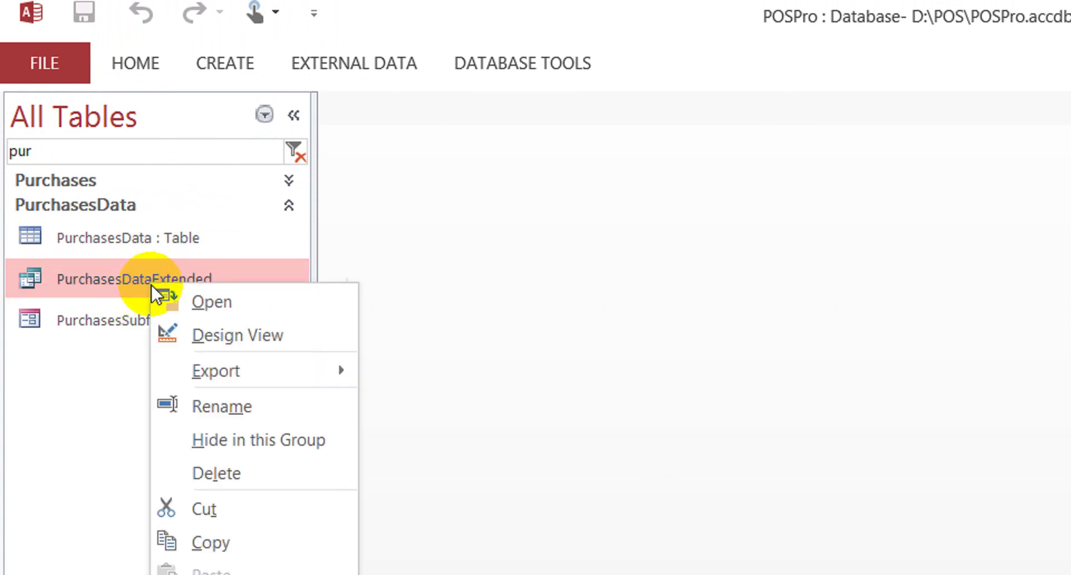
left_click(247, 322)
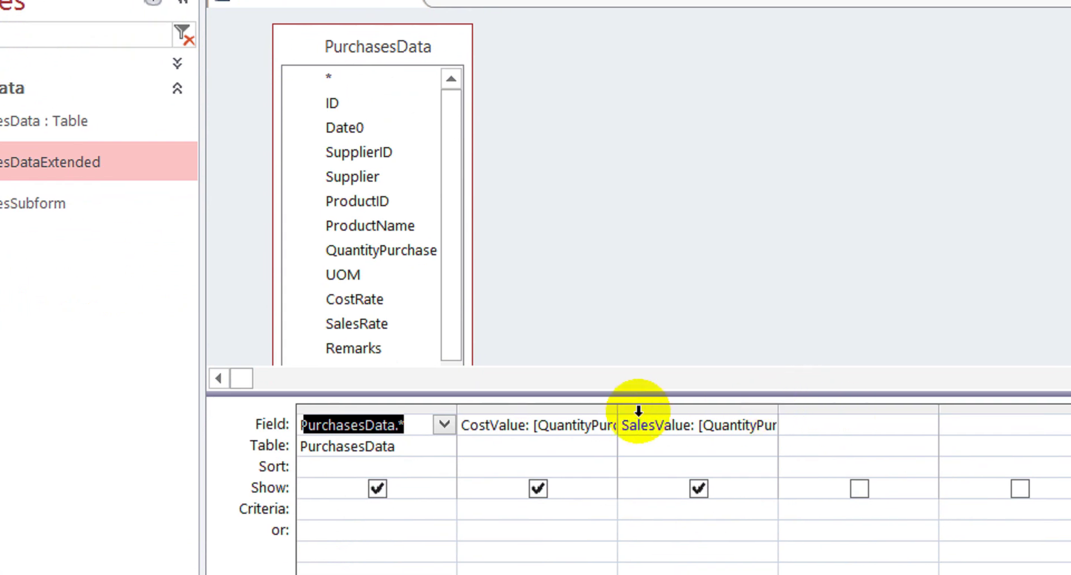
Widen the SalesValue and CostValue columns of the query grid to fit their full expressions
left_click(833, 420)
left_click_drag(777, 407, 998, 407)
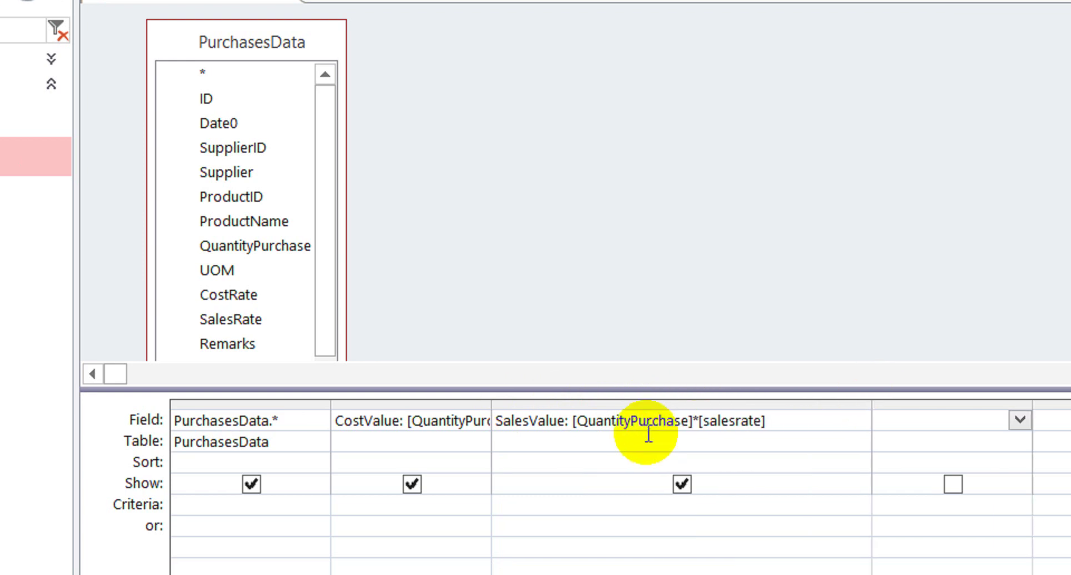
left_click_drag(490, 402, 627, 415)
Start a calculated column in the empty field after SalesValue with the alias "Quantity:"
left_click(1037, 415)
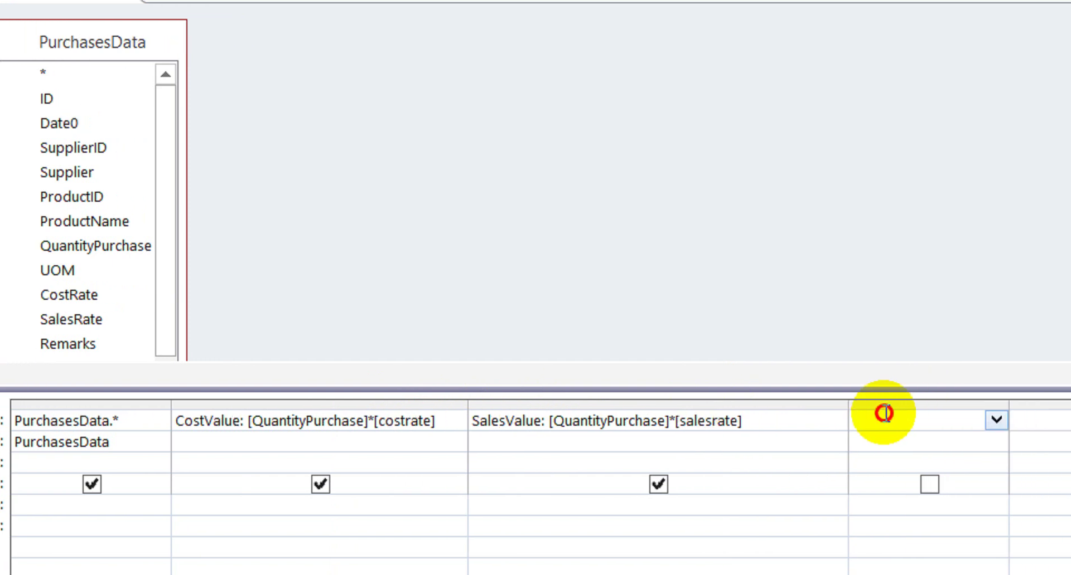
type("Q")
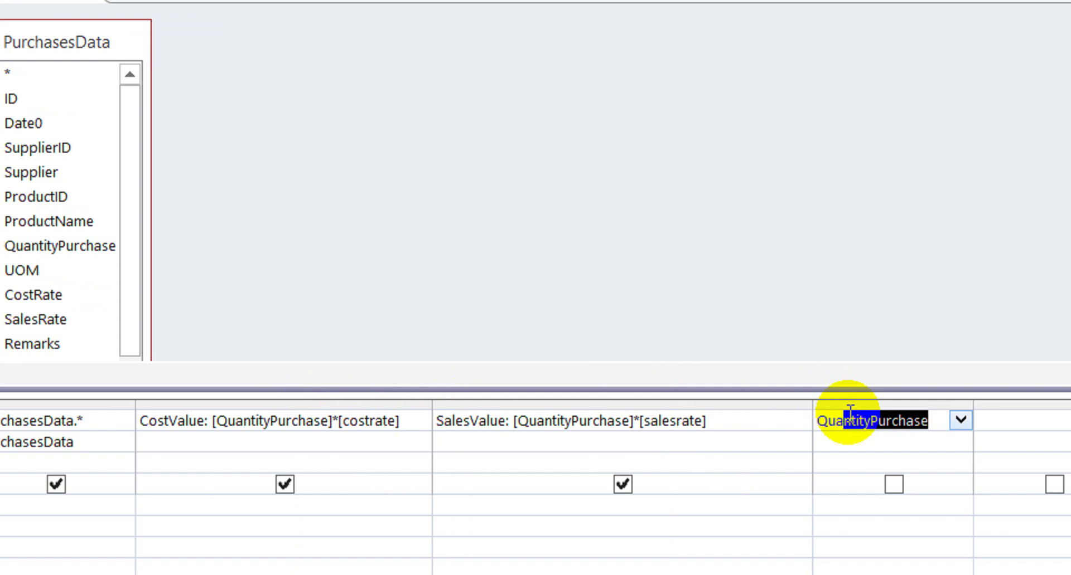
type("uantity")
key("Delete")
type(":")
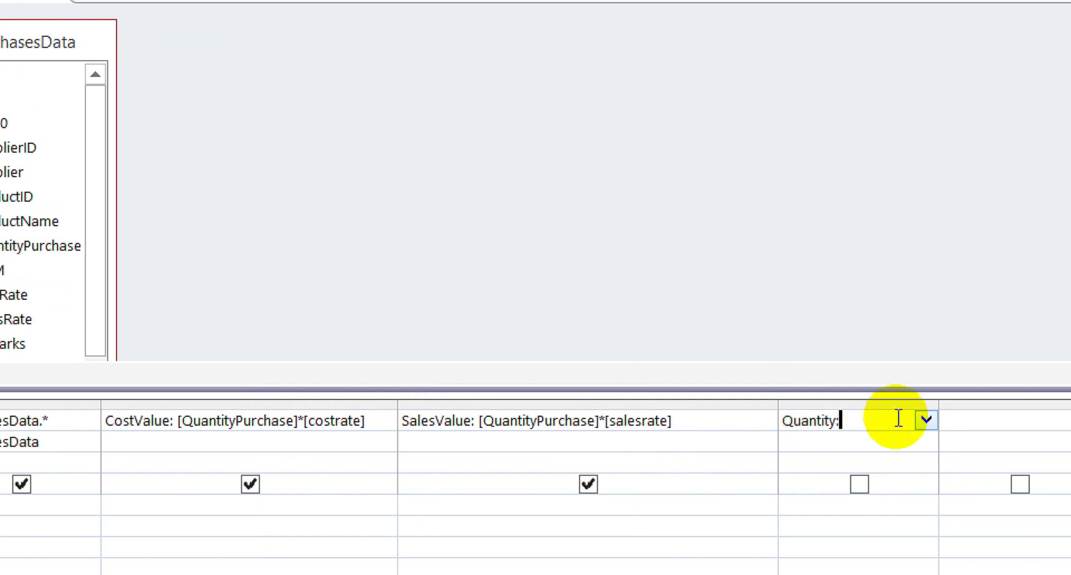
Open the Quantity expression in the Zoom editor and set its font size to 16
right_click(870, 419)
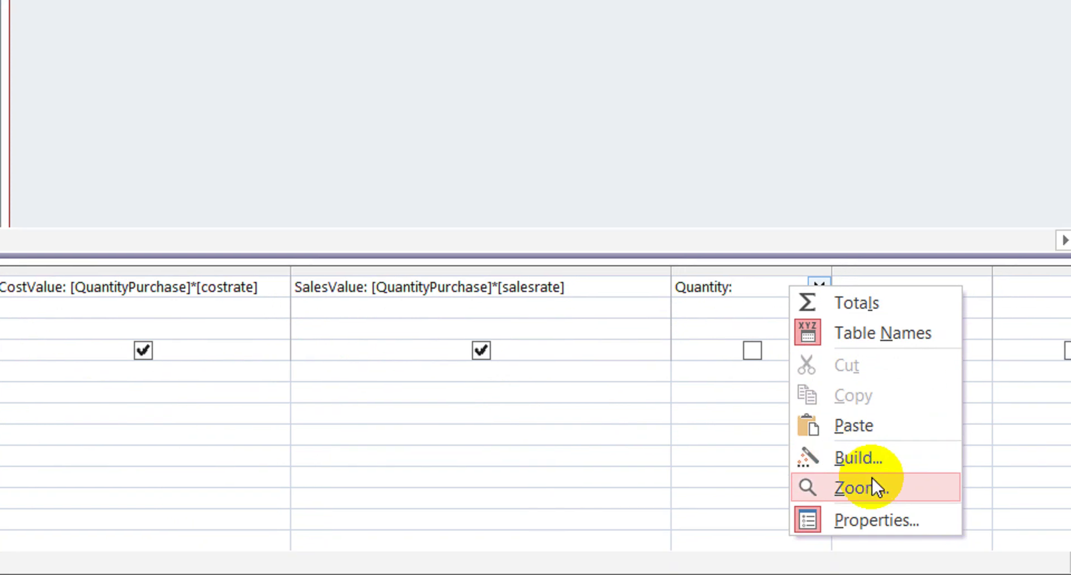
left_click(862, 488)
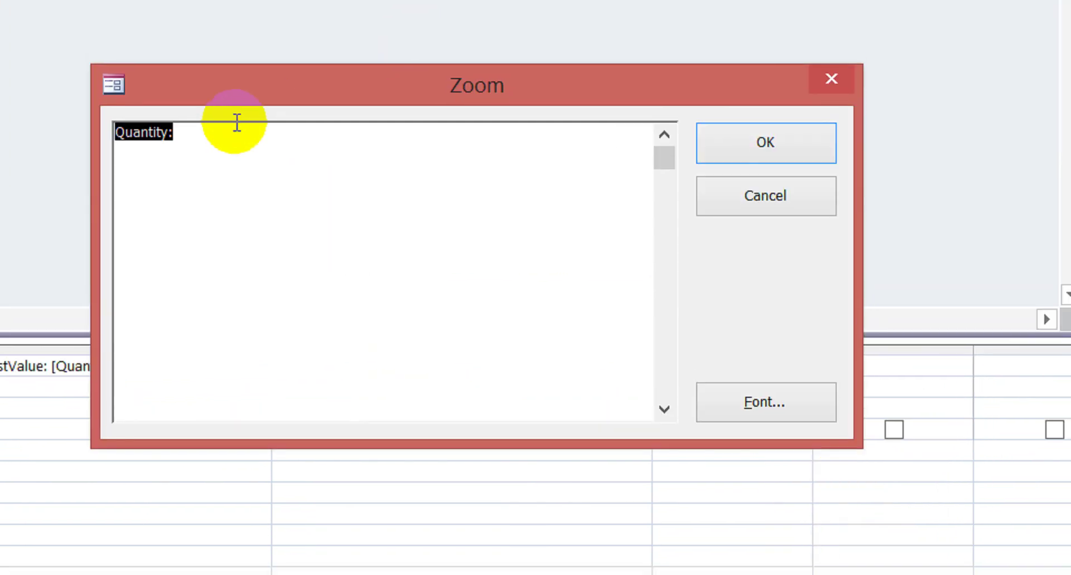
left_click(741, 412)
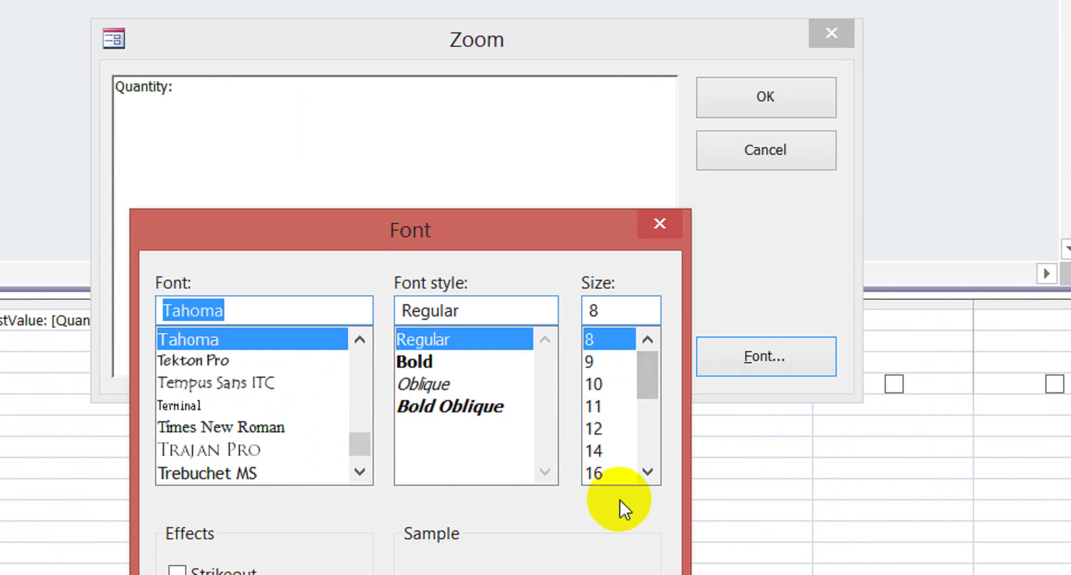
left_click(596, 473)
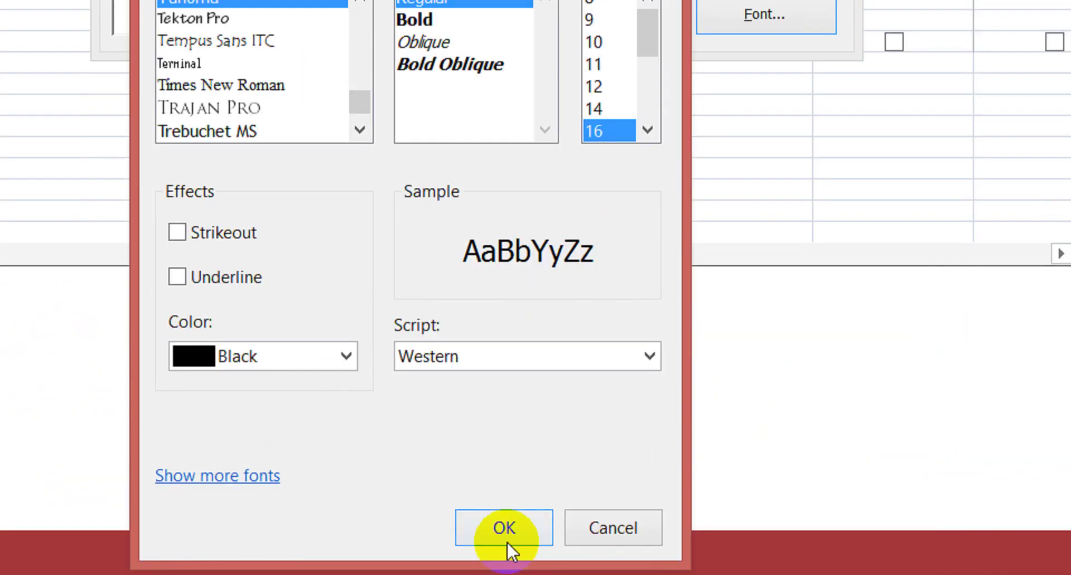
left_click(508, 527)
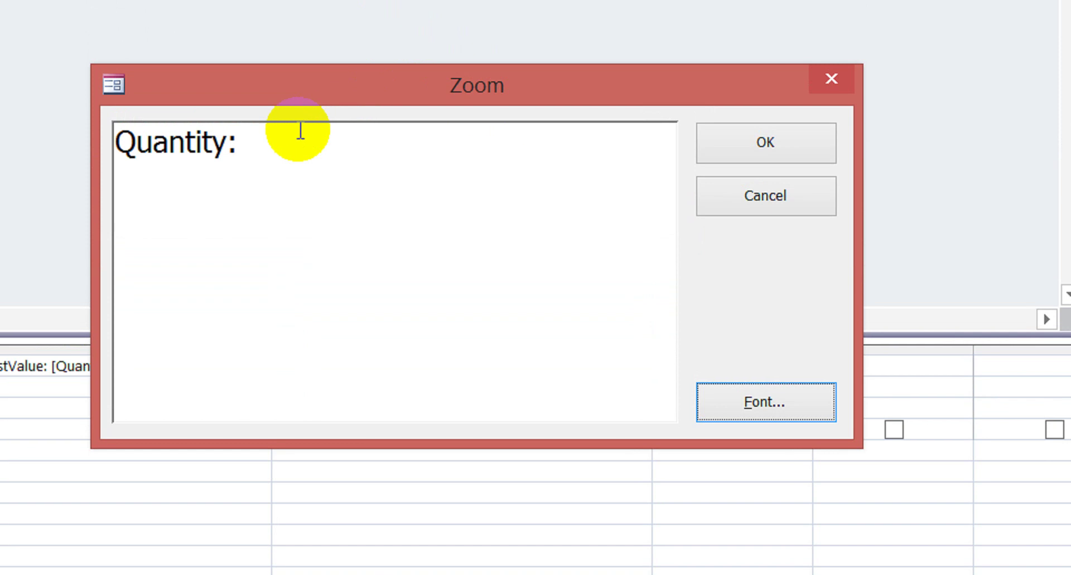
Enter [QuantityPurchase] after the alias in the Quantity expression
left_click(296, 146)
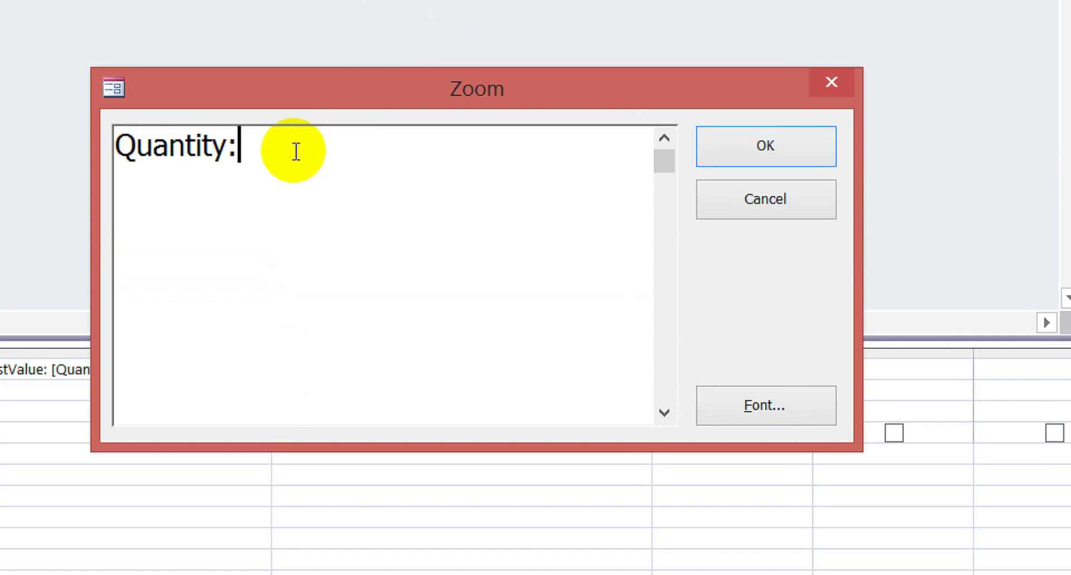
key("Left")
key("Left")
key("Left")
key("Left")
key("Left")
key("Left")
key("Left")
key("Right")
key("Right")
key("Right")
key("Right")
key("Right")
key("Right")
key("Right")
type("[]")
key("Left")
double_click(175, 147)
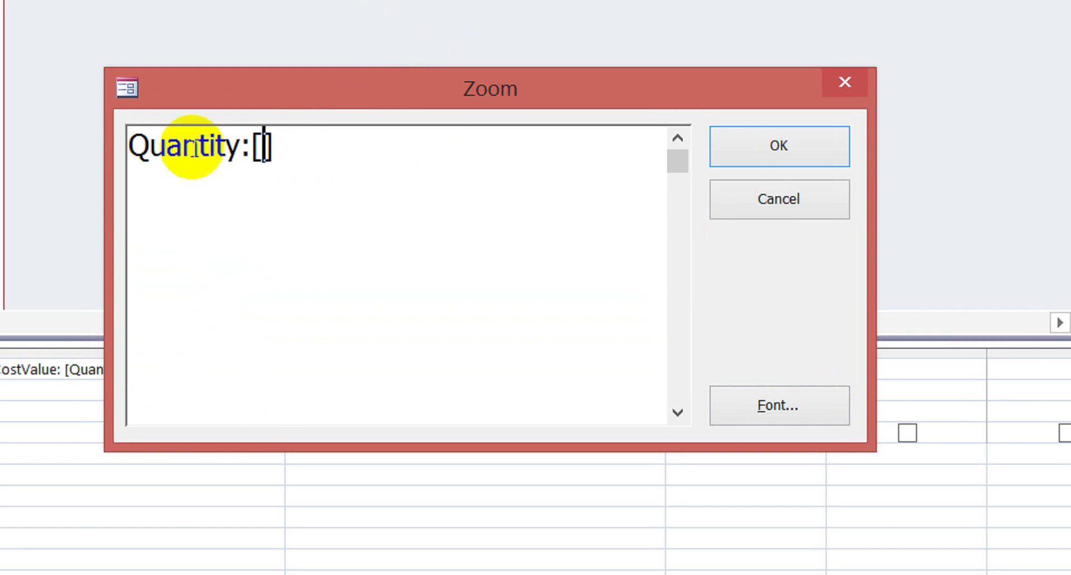
left_click_drag(223, 148, 289, 148)
key("ctrl+c")
left_click(294, 147)
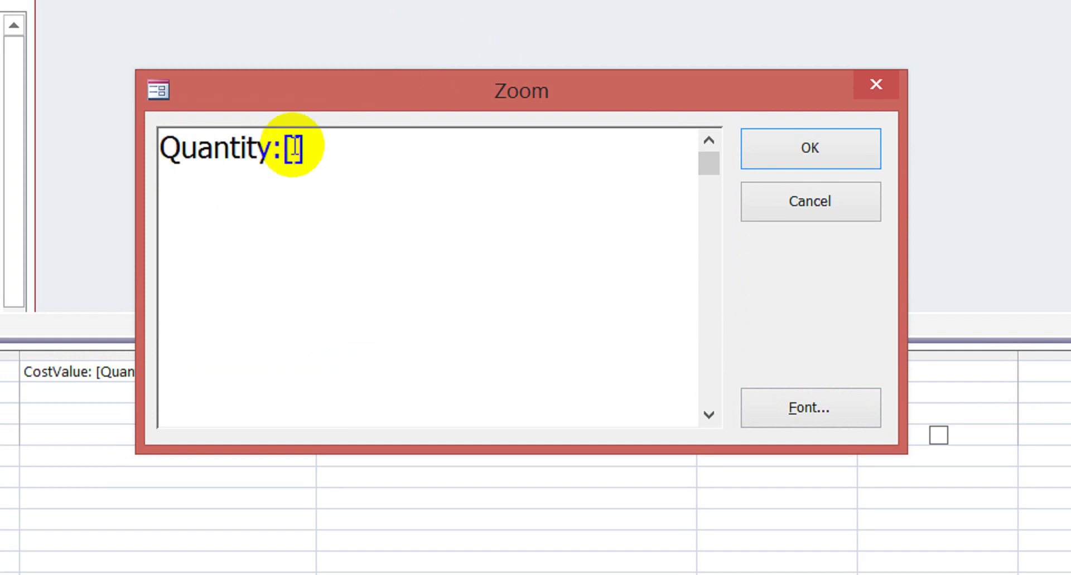
key("ctrl+v")
type("Purc")
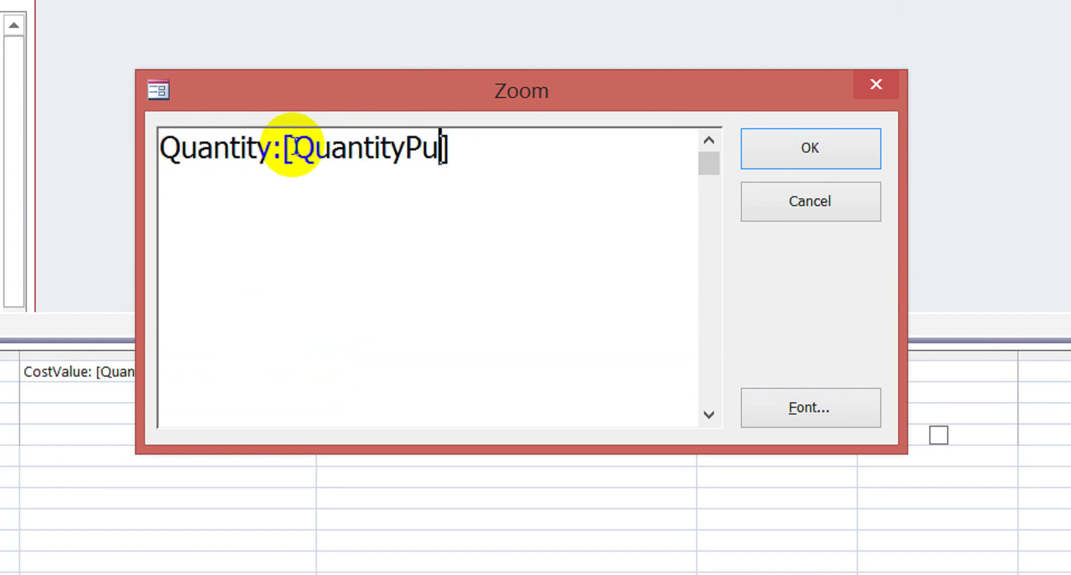
type("hase")
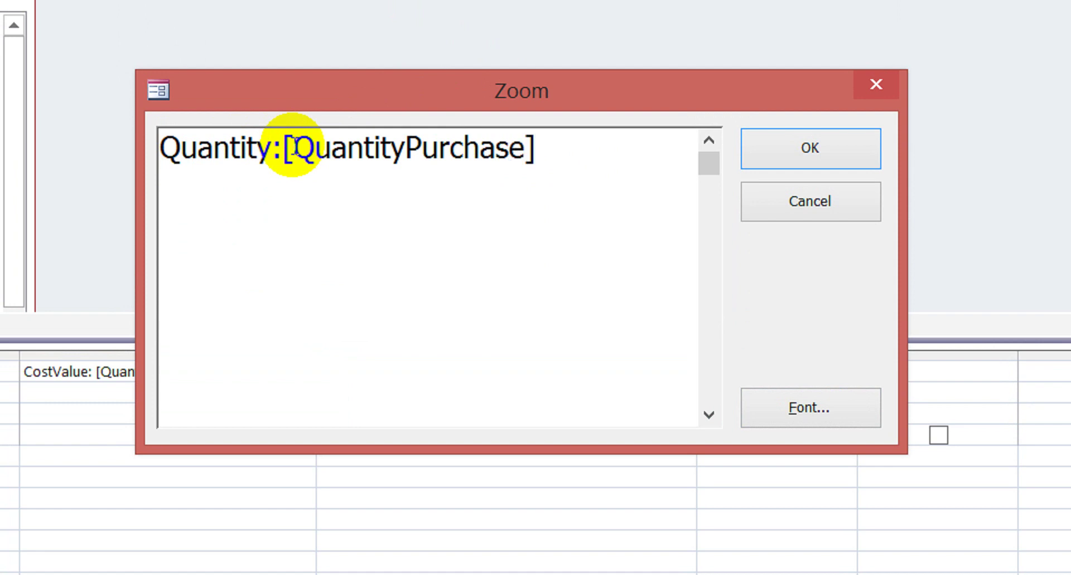
Complete the Quantity expression by subtracting [QuantityReturn] and accept it into the query grid
type("-[]")
type("Quantity")
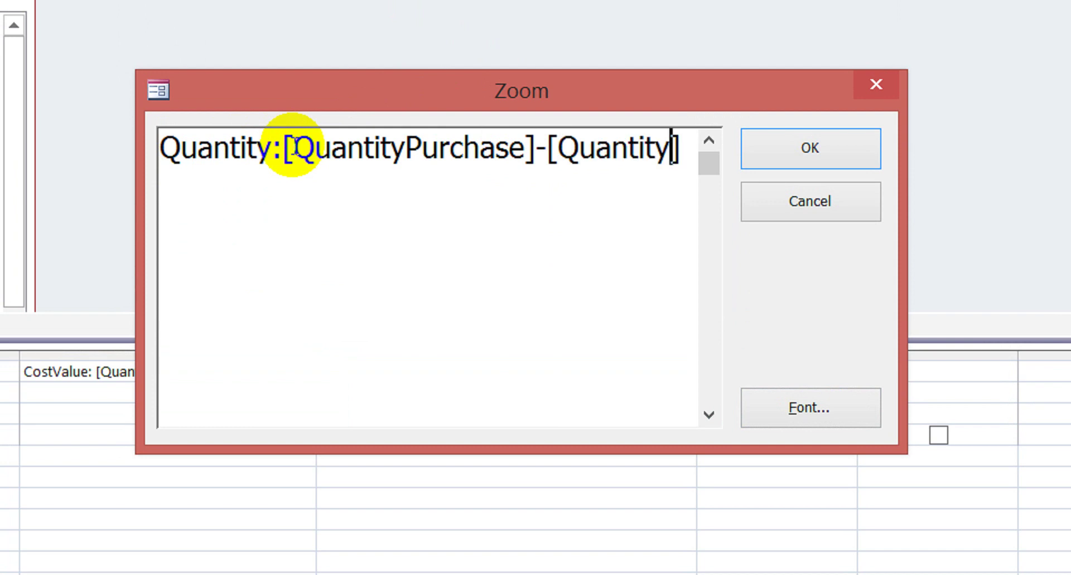
type("Return")
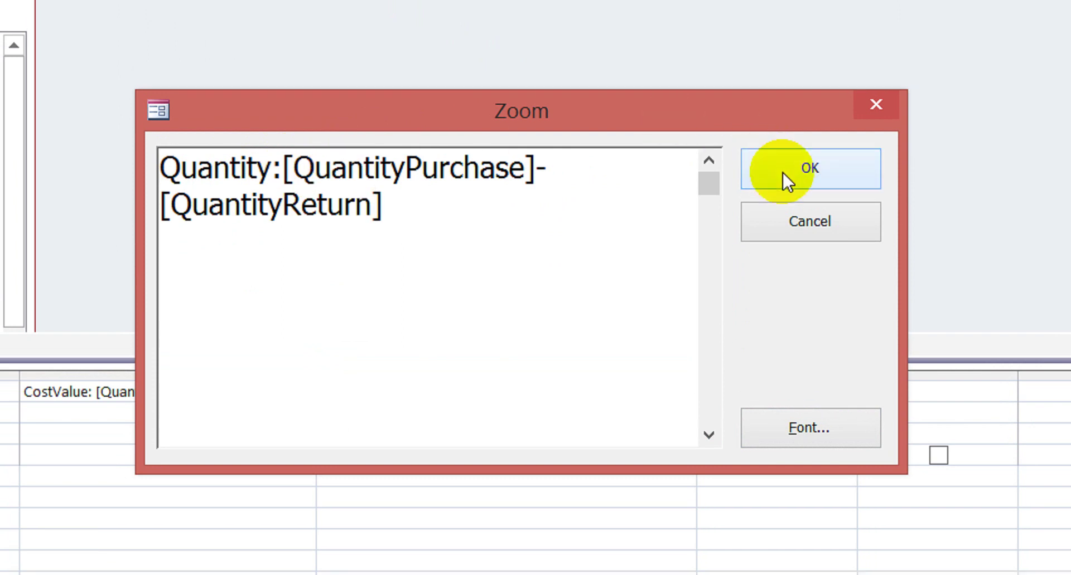
left_click(782, 147)
left_click(509, 413)
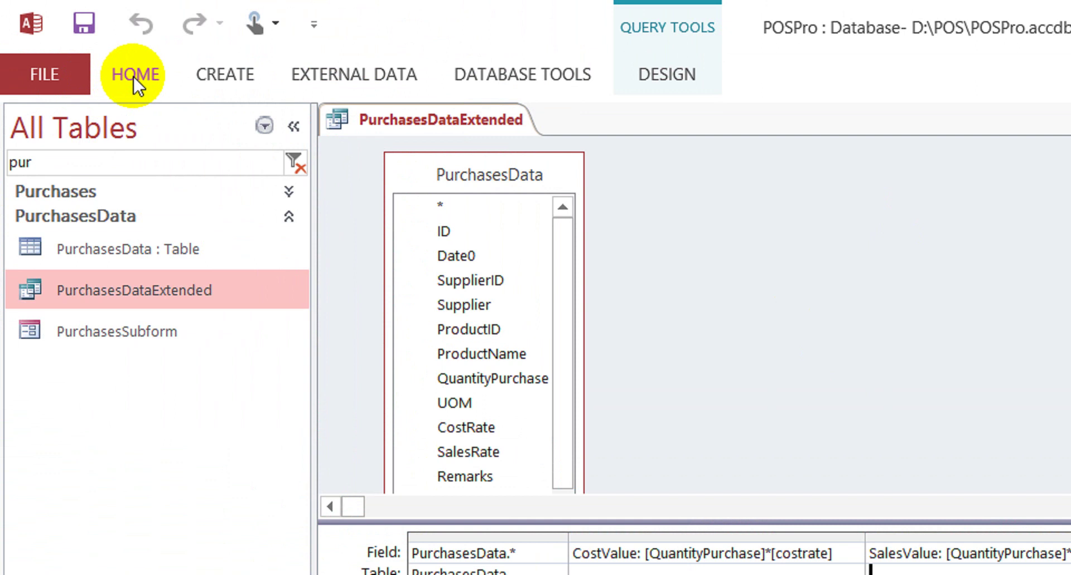
Show the PurchasesDataExtended query in Datasheet View and examine its last columns
left_click(136, 75)
left_click(39, 123)
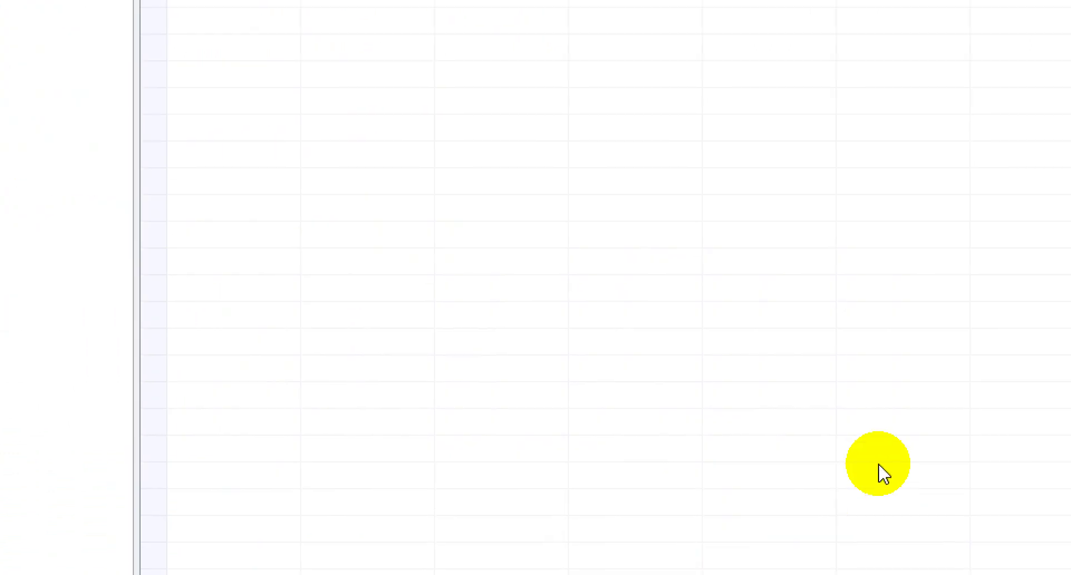
left_click_drag(825, 521, 1012, 506)
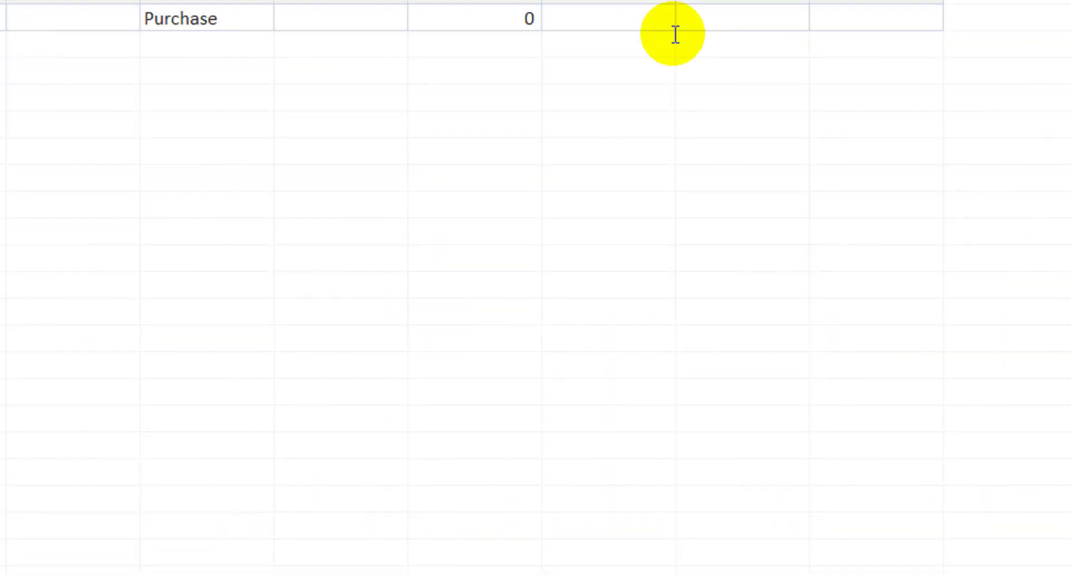
Widen the QuantityReturn column in the query datasheet so its full heading fits
left_click(600, 97)
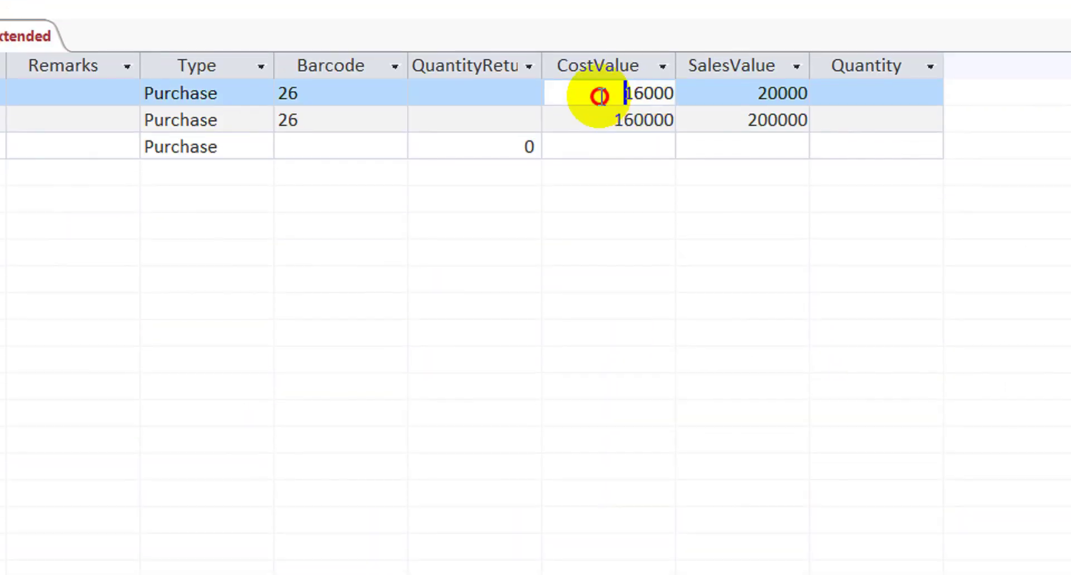
left_click(507, 97)
left_click_drag(541, 126, 574, 128)
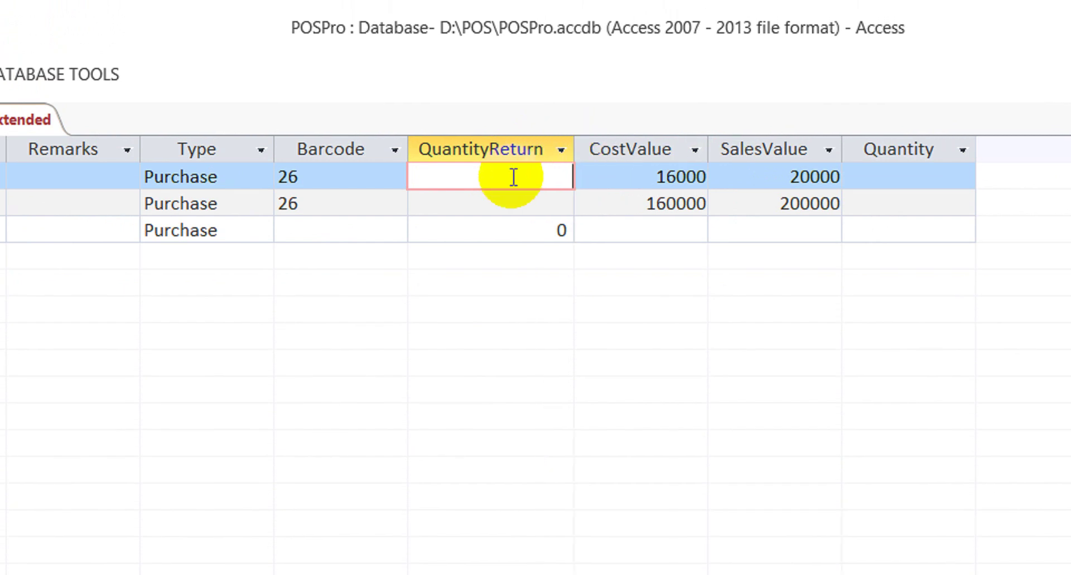
Set QuantityReturn to 0 for the Laptop 201 and Headphone 5e records
key("Down")
key("Up")
key("Down")
type("0")
key("Down")
key("Up")
key("Up")
key("Right")
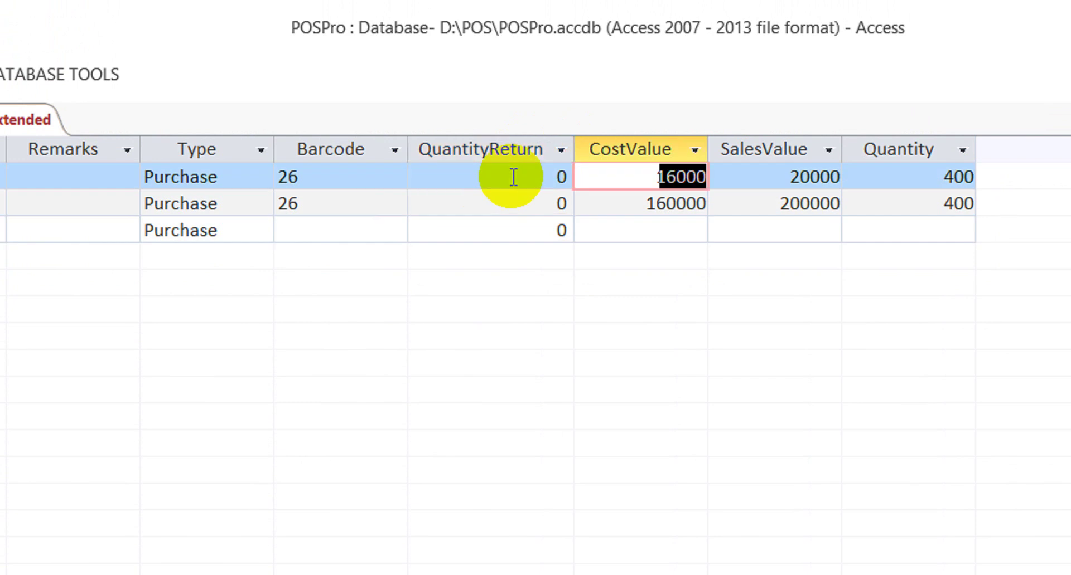
Examine the Laptop 201 record across the datasheet, comparing its purchased quantity, rates and calculated values
key("Left")
key("Left")
key("Left")
key("Left")
key("Left")
key("Left")
key("Left")
key("Left")
key("Left")
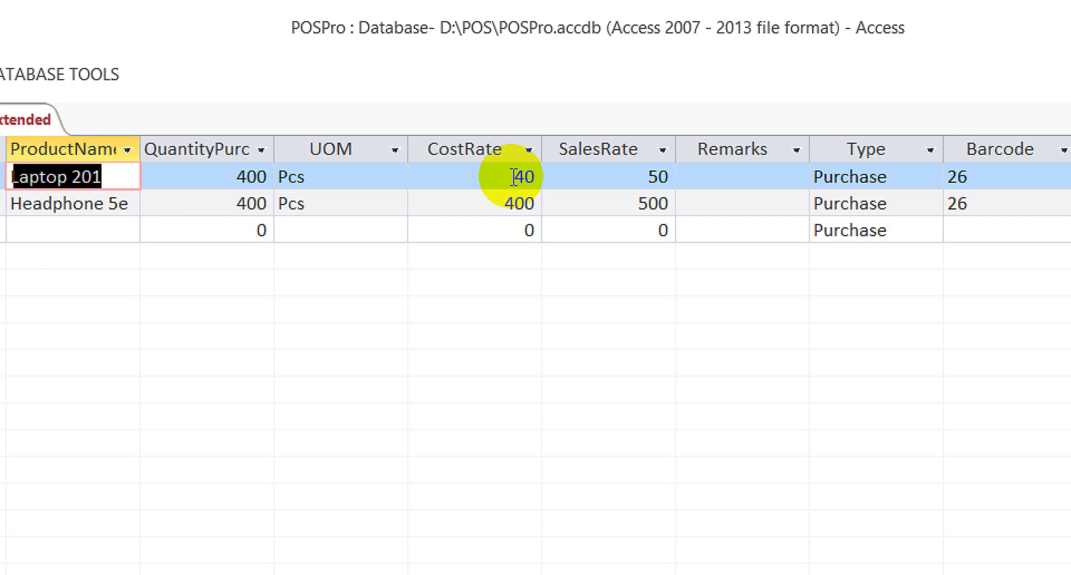
key("Right")
key("Right")
key("Right")
key("Right")
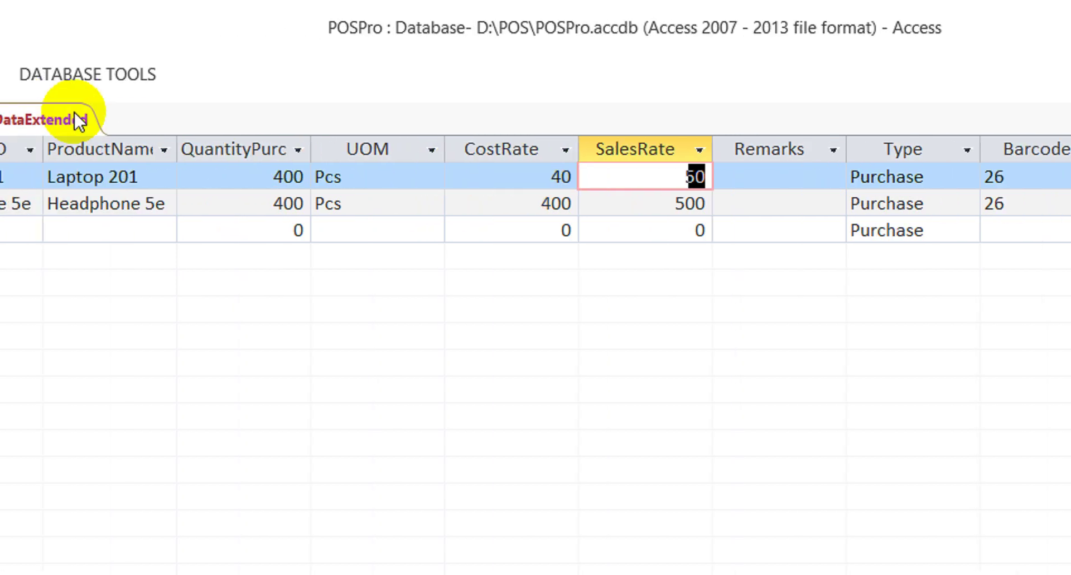
Close the PurchasesDataExtended query and save the changes to its design
left_click(20, 115)
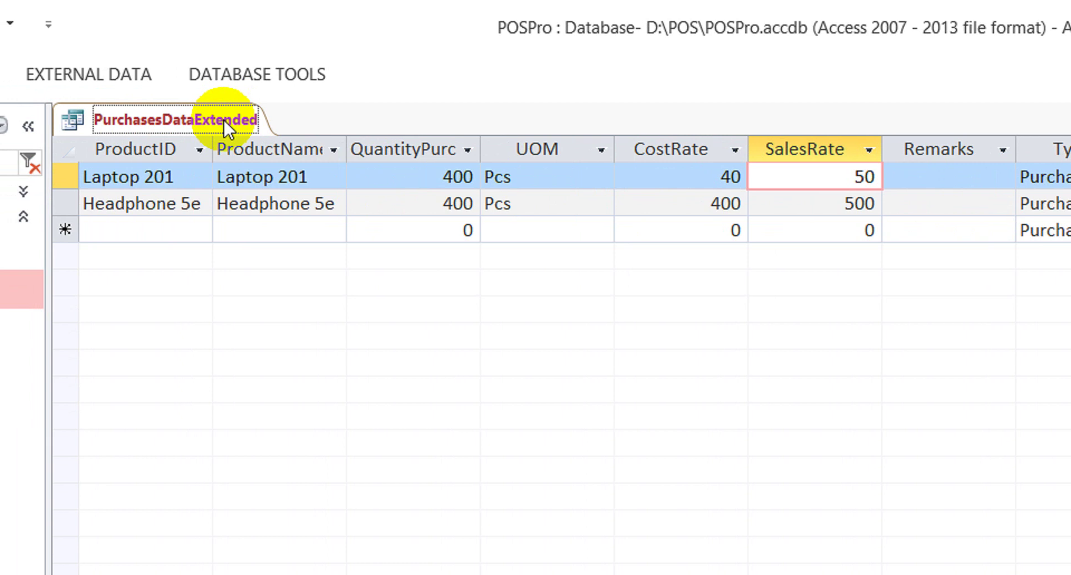
right_click(223, 119)
left_click(296, 167)
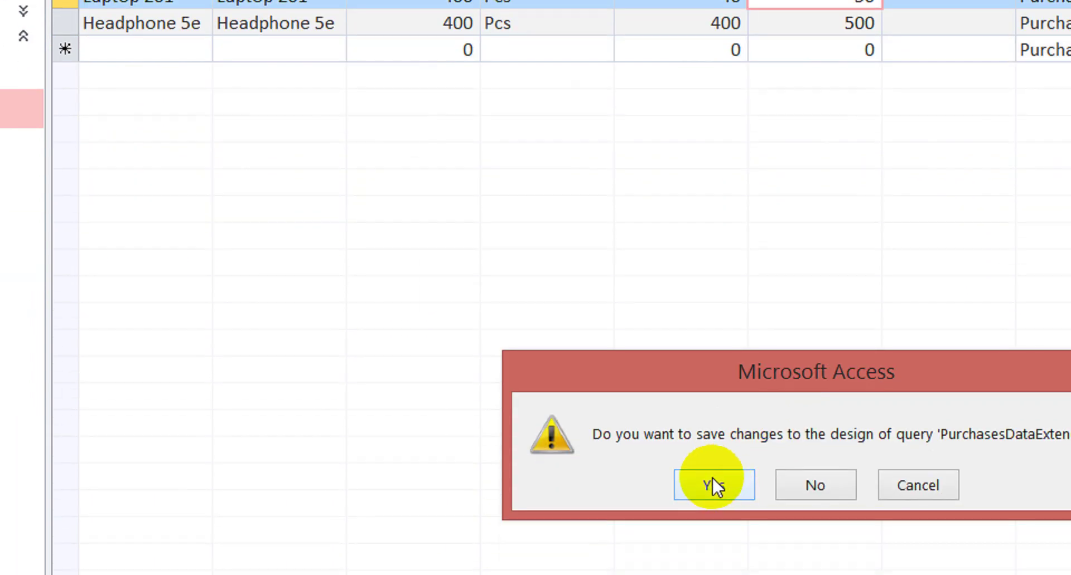
left_click(712, 557)
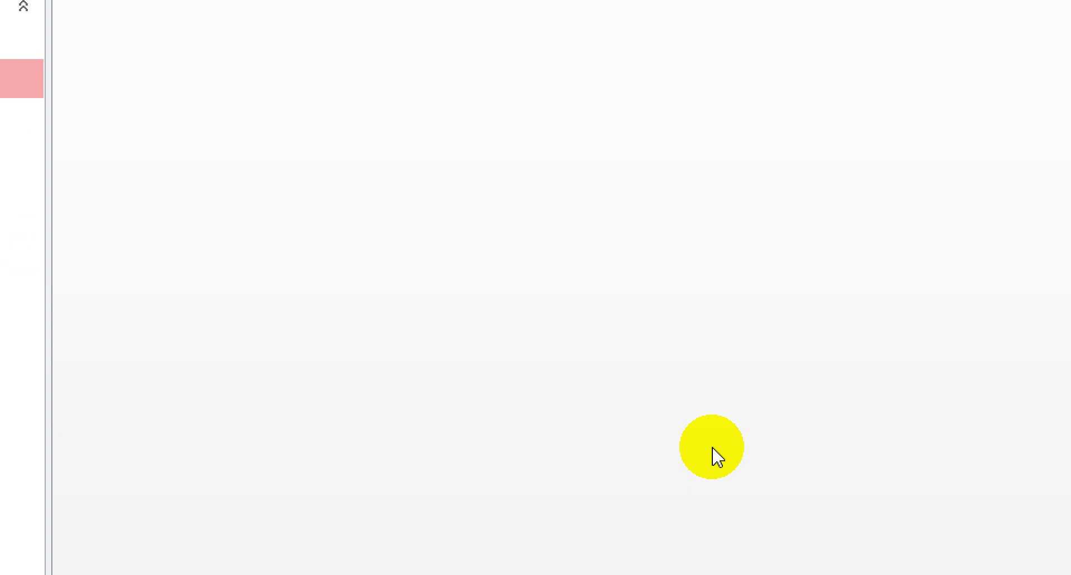
Open the PurchasesSubform form in Design View
left_click(35, 164)
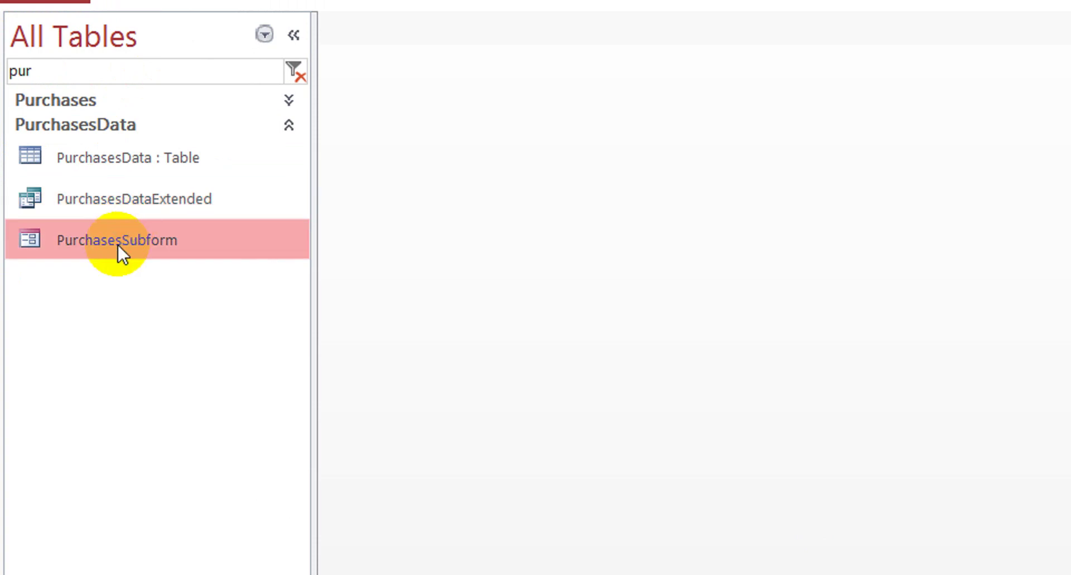
right_click(133, 238)
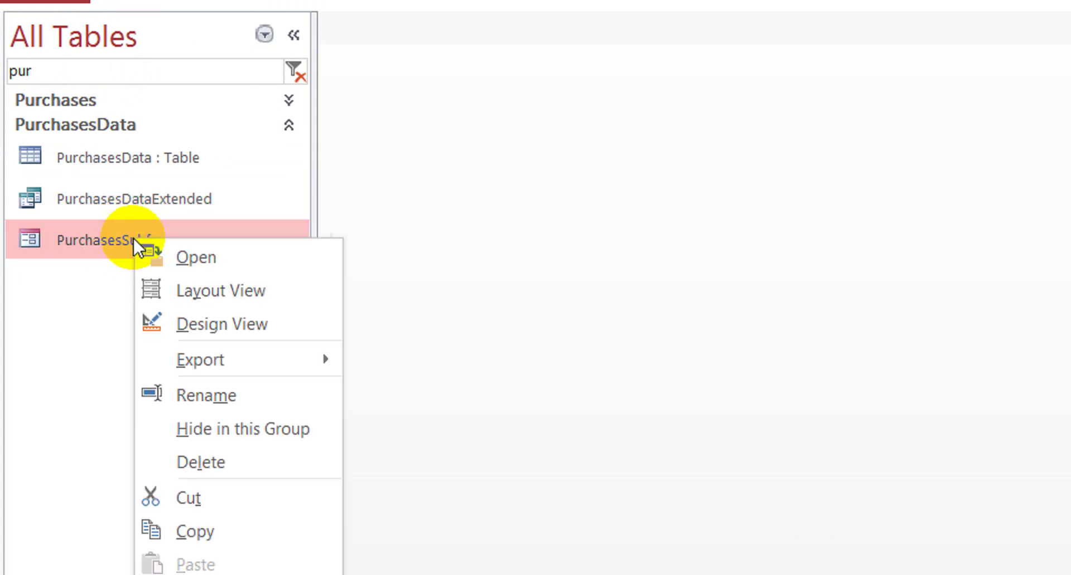
left_click(264, 319)
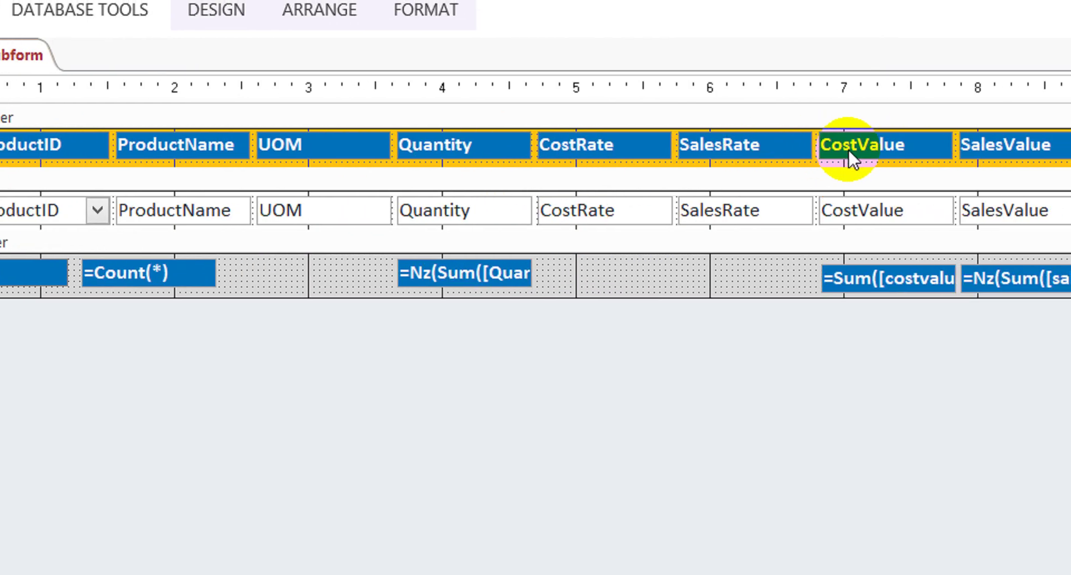
Change the Quantity label in the form header to QuantityPurchase
left_click(494, 158)
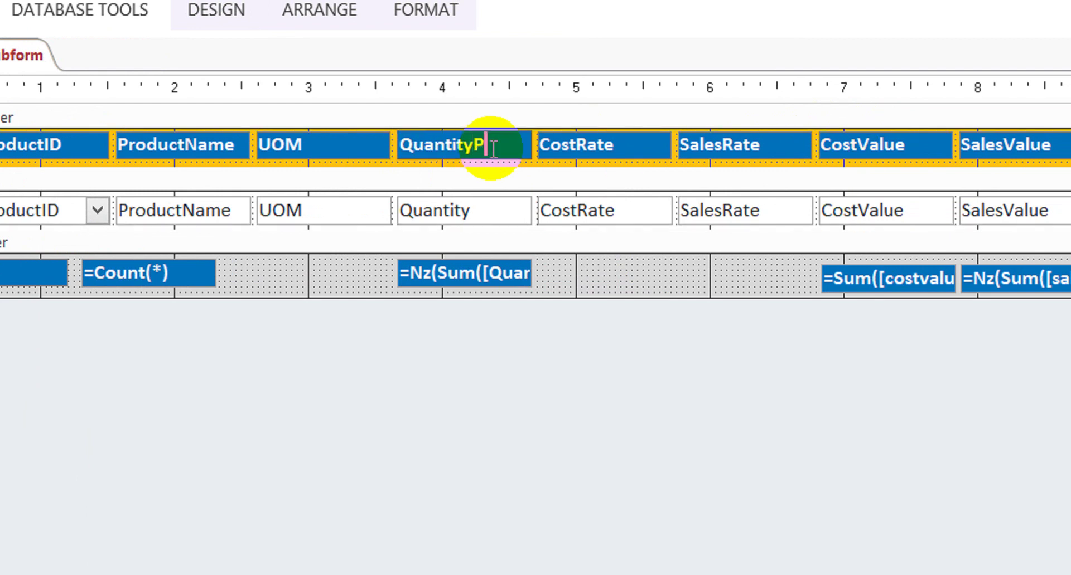
type("Purcha")
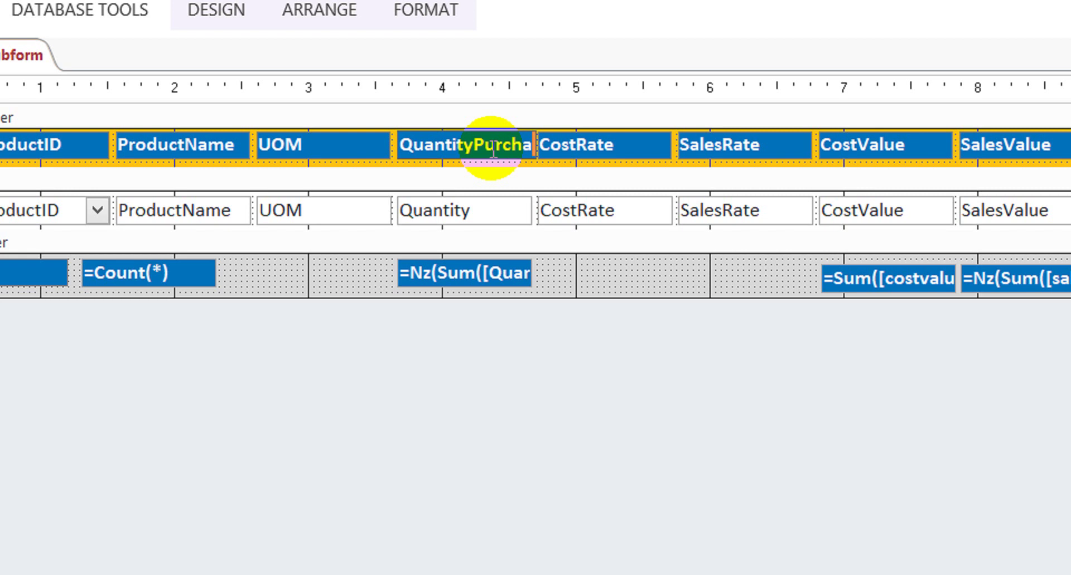
type("se")
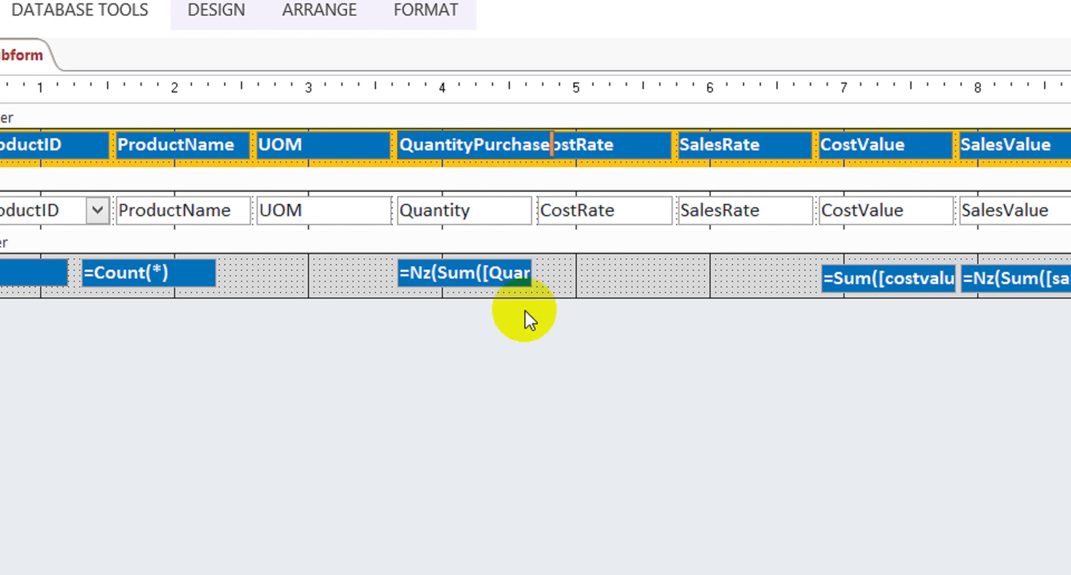
key("Return")
Change the field summed in the footer's quantity total expression to [QuantityPurchase]
double_click(516, 275)
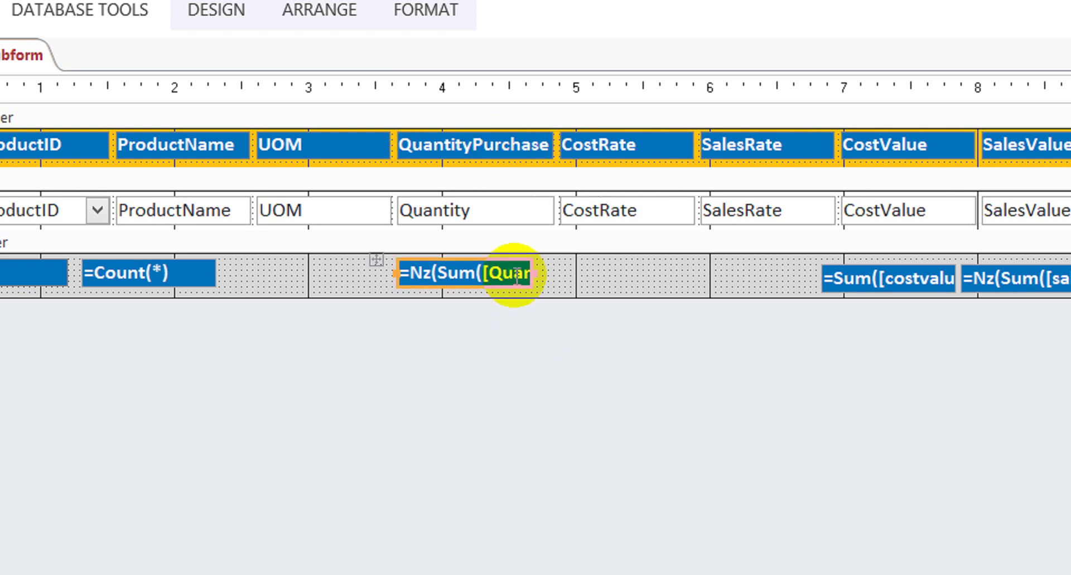
left_click(517, 277)
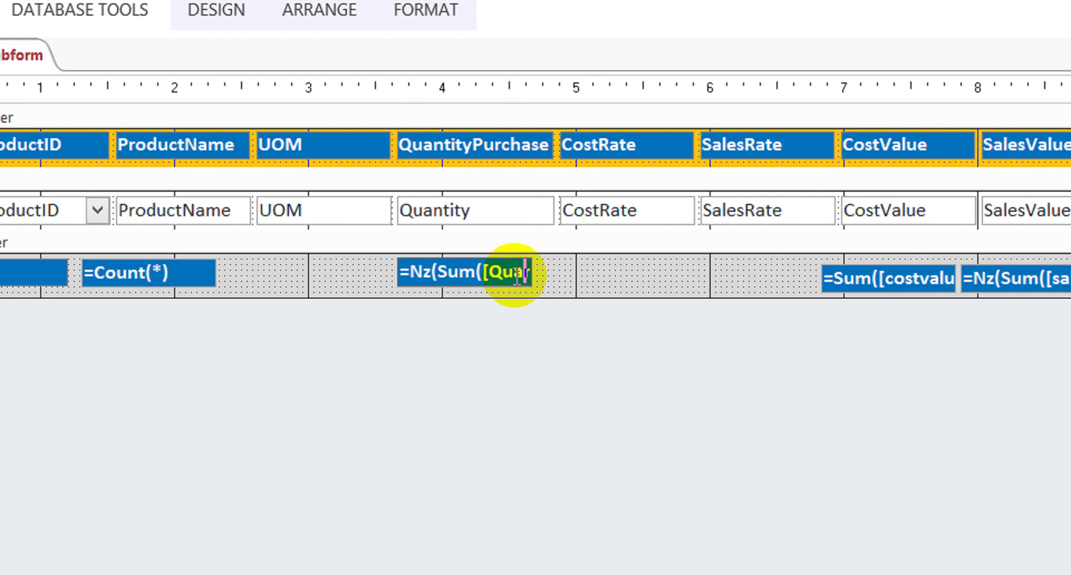
key("Right")
key("Right")
key("Right")
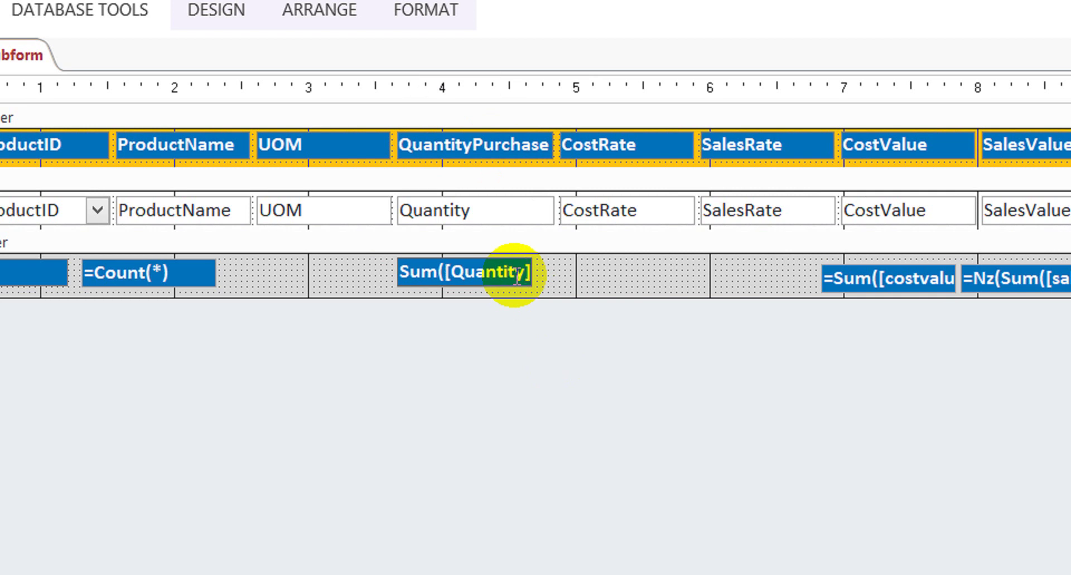
type("p")
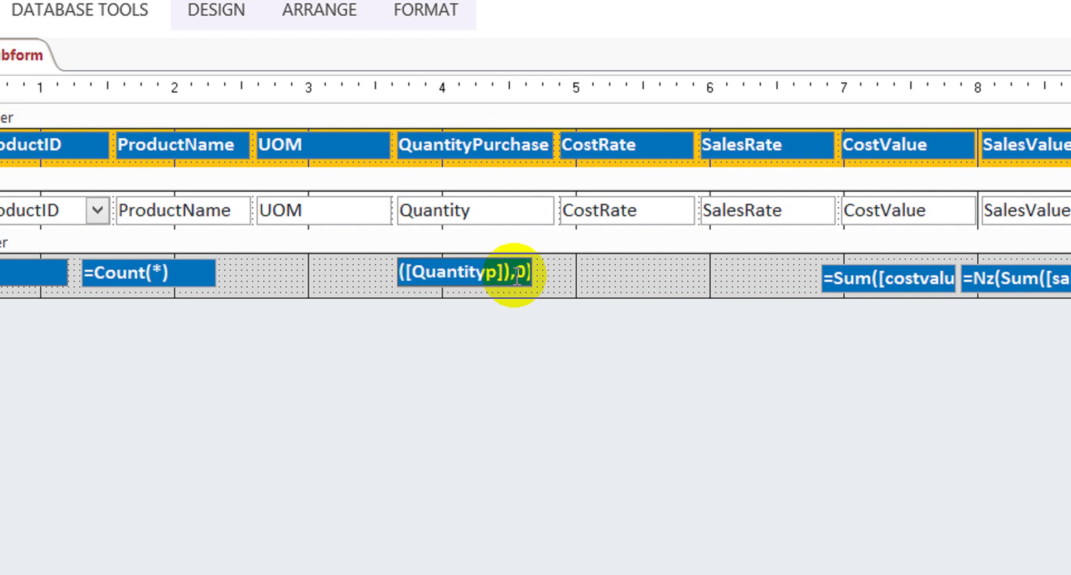
type("ur")
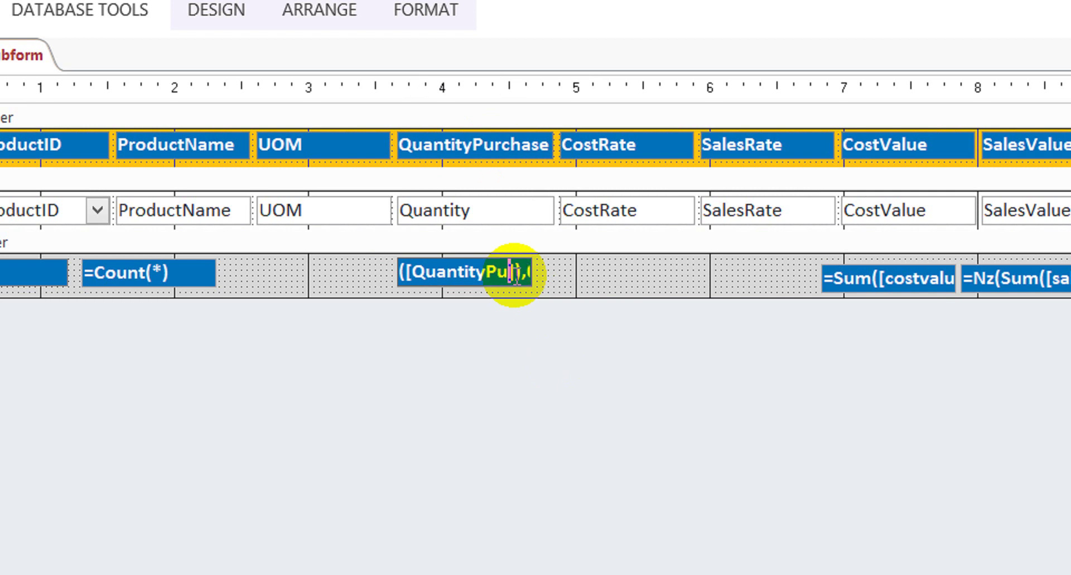
type("chas")
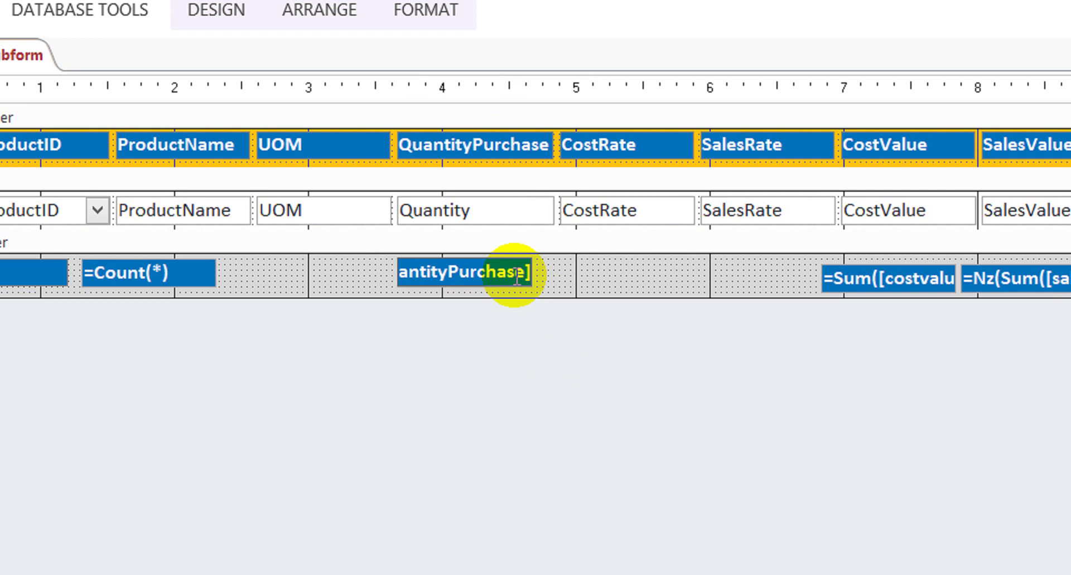
type("e")
left_click(580, 270)
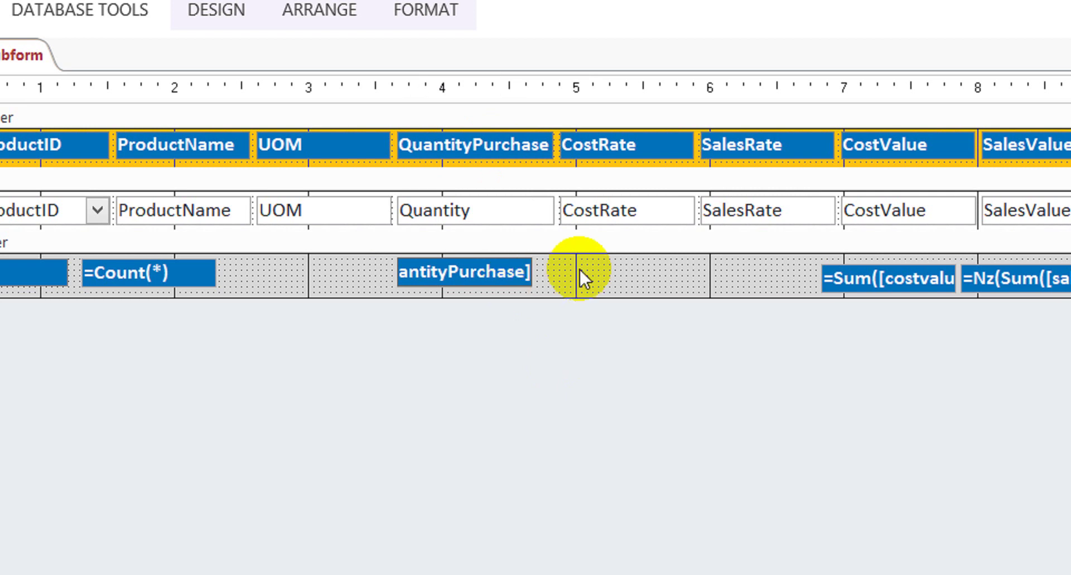
left_click(614, 276)
Bind the Quantity text box in the Detail section to the QuantityPurchase field
left_click(500, 221)
left_click(498, 213)
type("Pur")
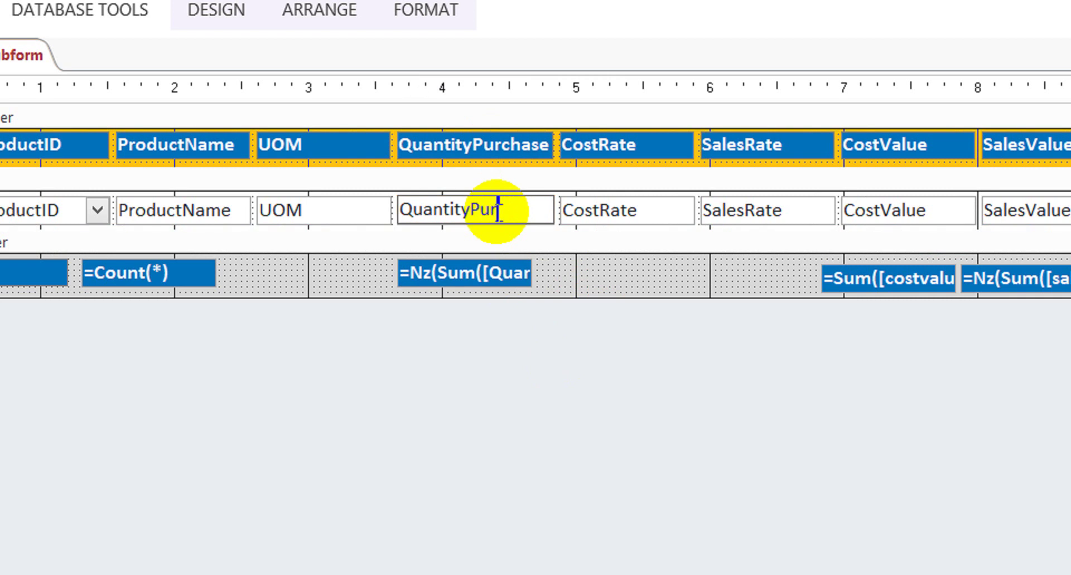
type("chase")
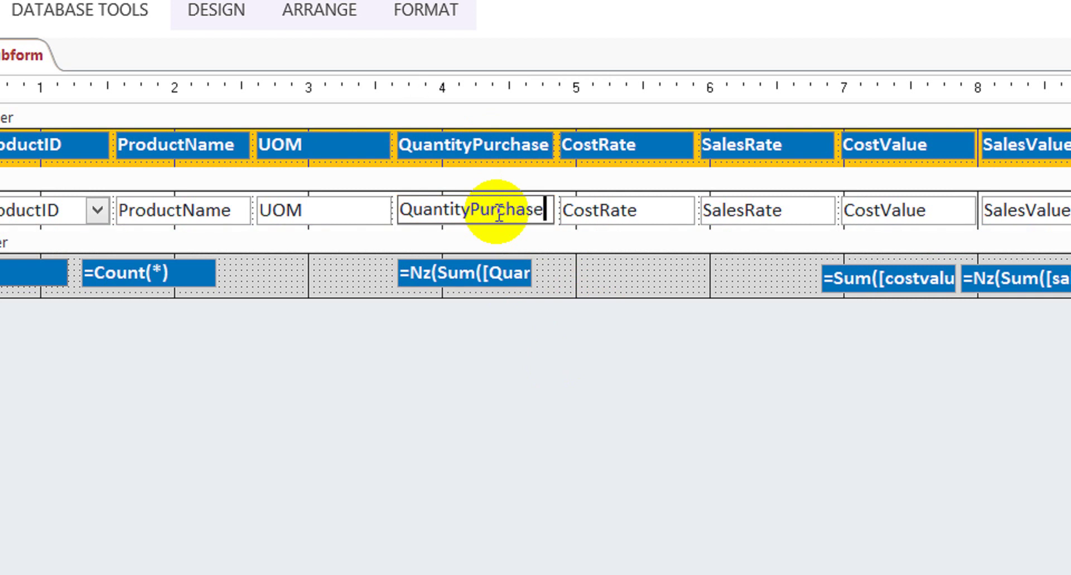
left_click(615, 322)
Select the entire QuantityPurchase source text inside the Detail section's text box
key("shift+Left")
key("shift+Left")
key("shift+Left")
key("shift+Left")
key("shift+Left")
key("shift+Left")
key("shift+Left")
key("shift+Left")
key("shift+Left")
key("shift+Left")
key("shift+Left")
key("shift+Left")
key("shift+Left")
key("shift+Left")
key("shift+Left")
key("shift+Left")
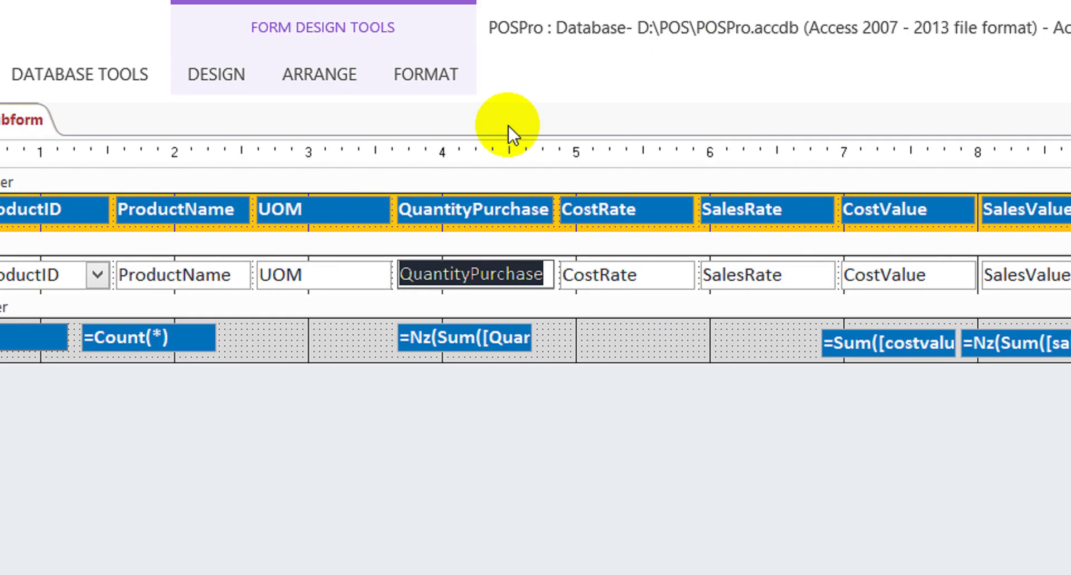
Keep the ribbon expanded, show the Detail quantity text box's properties and edit its Name to match its control source
left_click(217, 75)
left_click(887, 168)
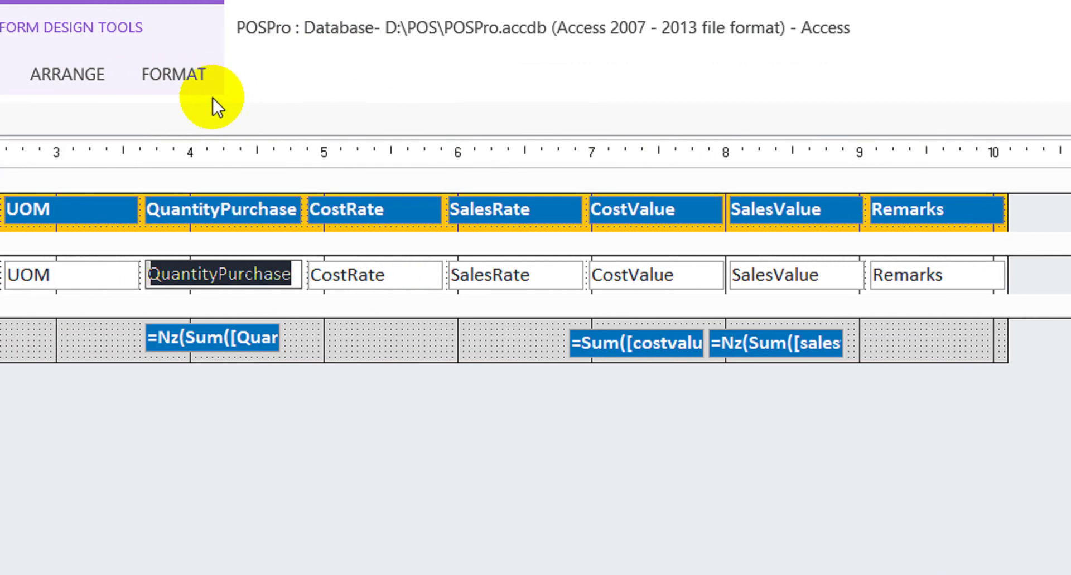
right_click(185, 88)
left_click(338, 207)
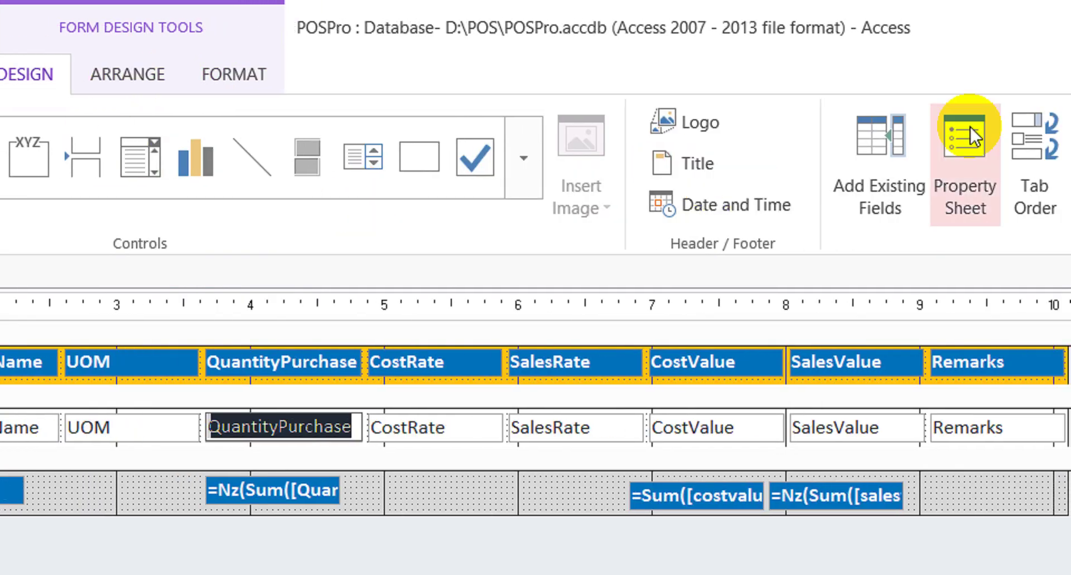
left_click(997, 167)
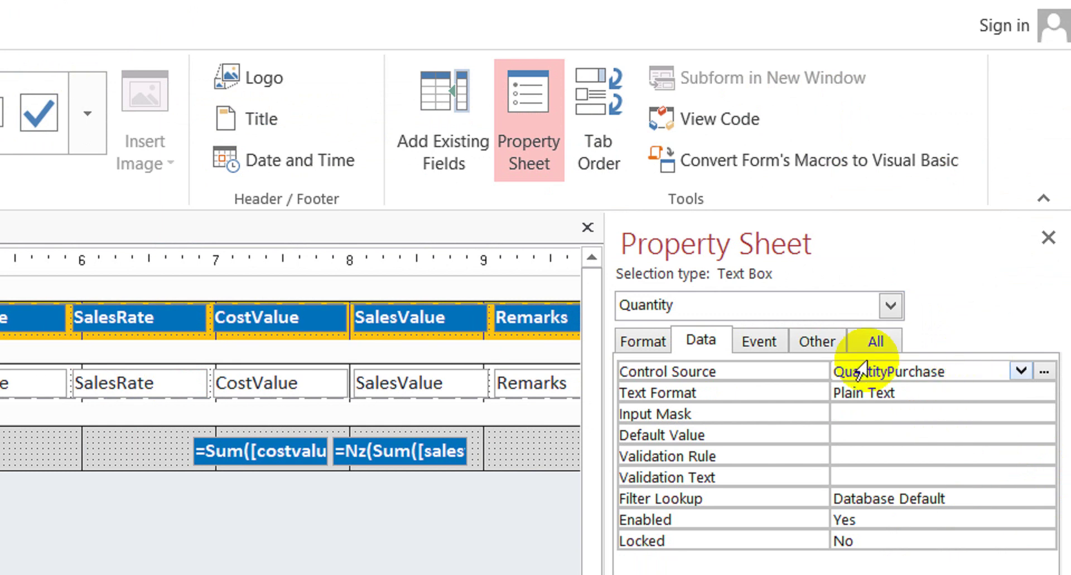
left_click(874, 342)
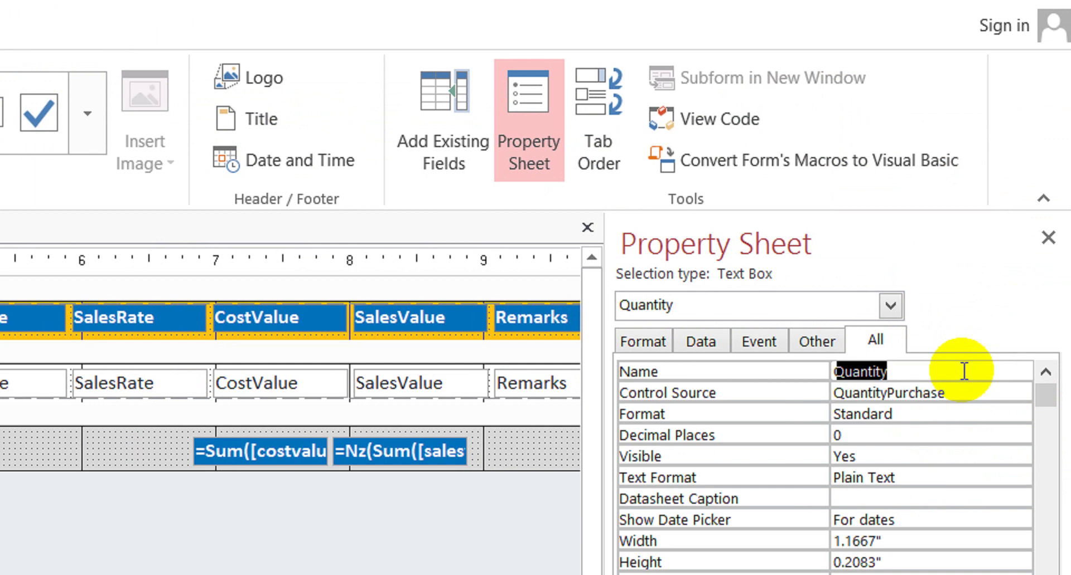
key("Return")
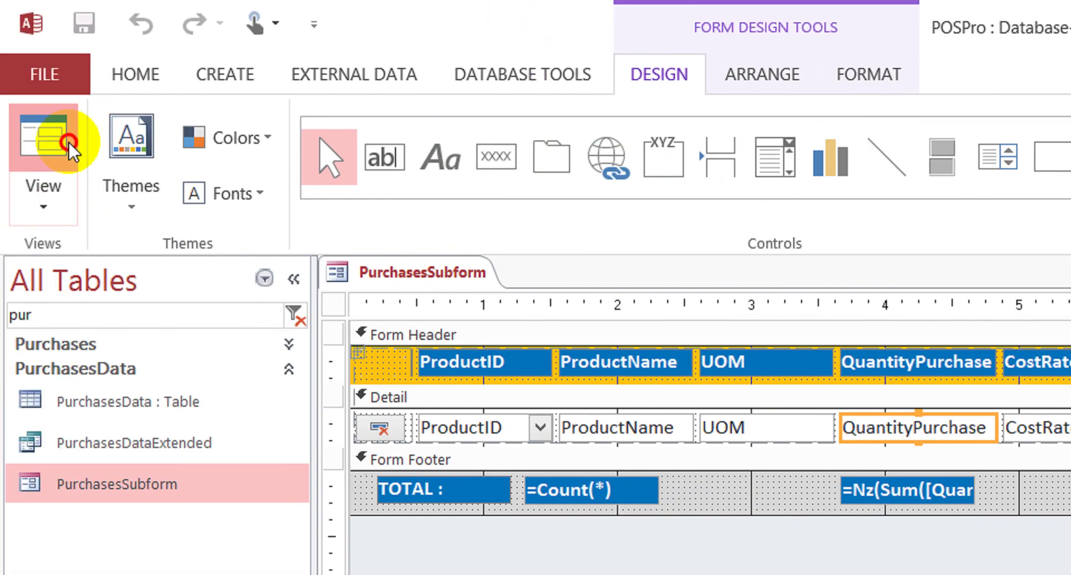
Show PurchasesSubform in Form View and check the QuantityPurchase column
left_click(68, 143)
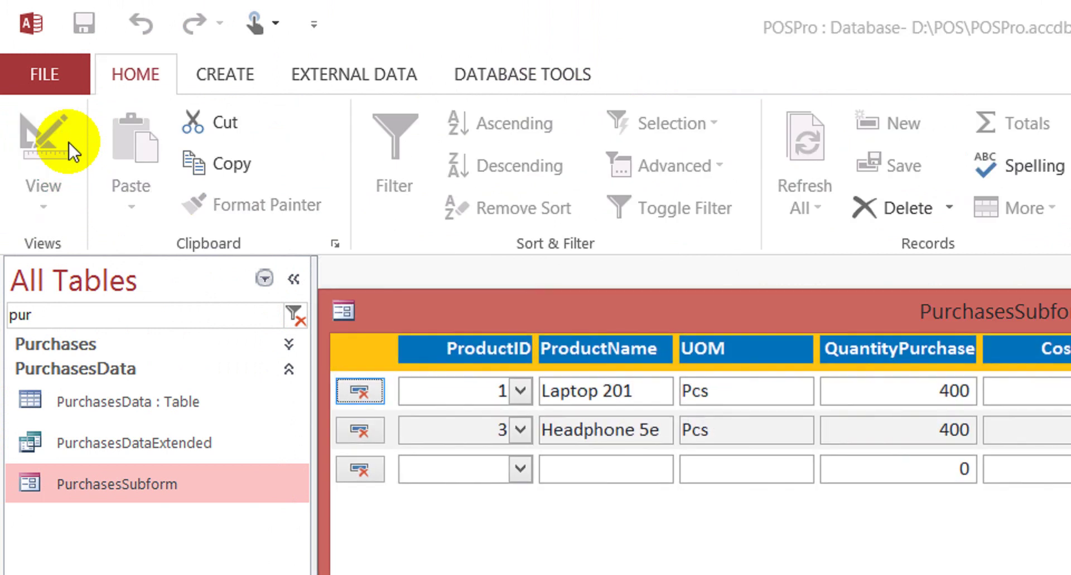
left_click(849, 402)
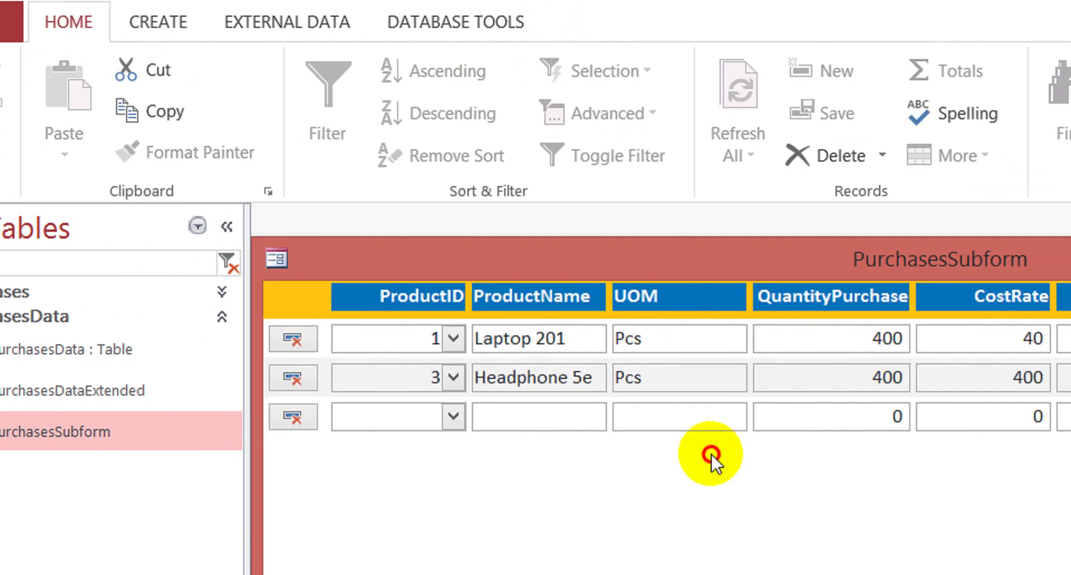
left_click(711, 522)
Reopen PurchasesSubform in Design View and insert the QuantityReturn field between the QuantityPurchase and CostRate columns
right_click(711, 433)
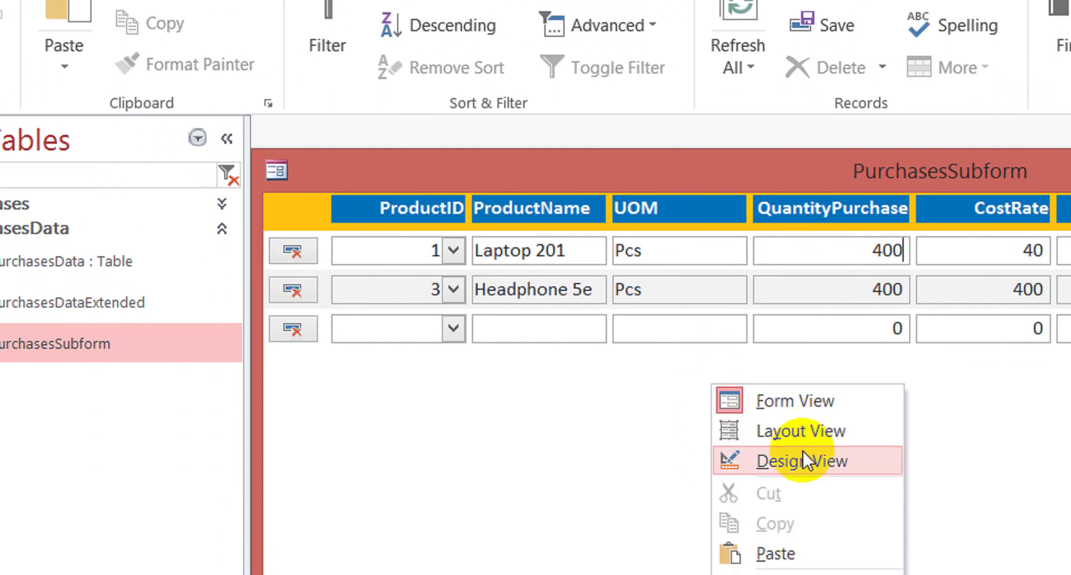
left_click(803, 505)
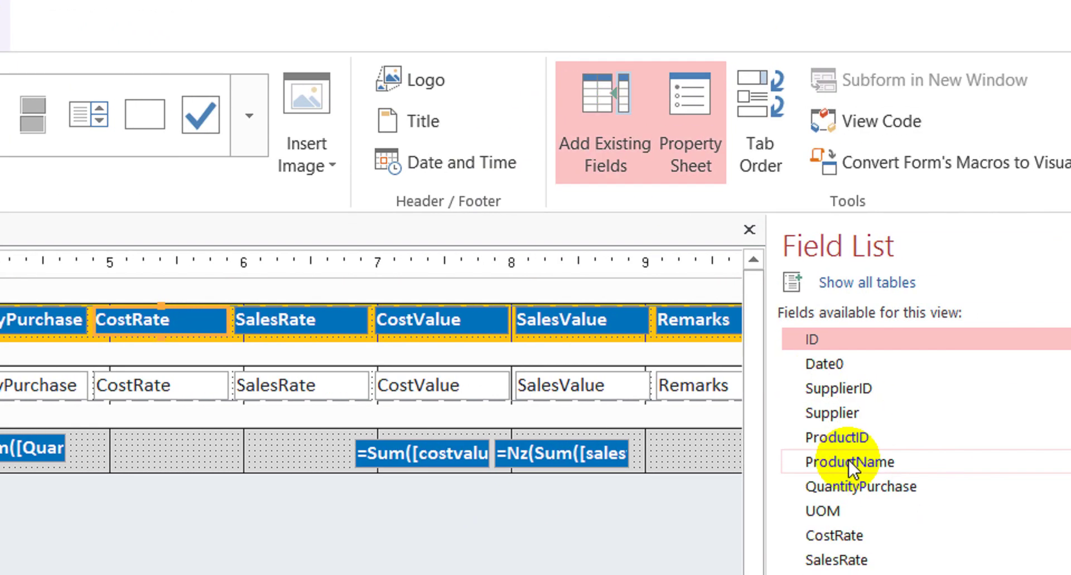
left_click(853, 481)
left_click(849, 445)
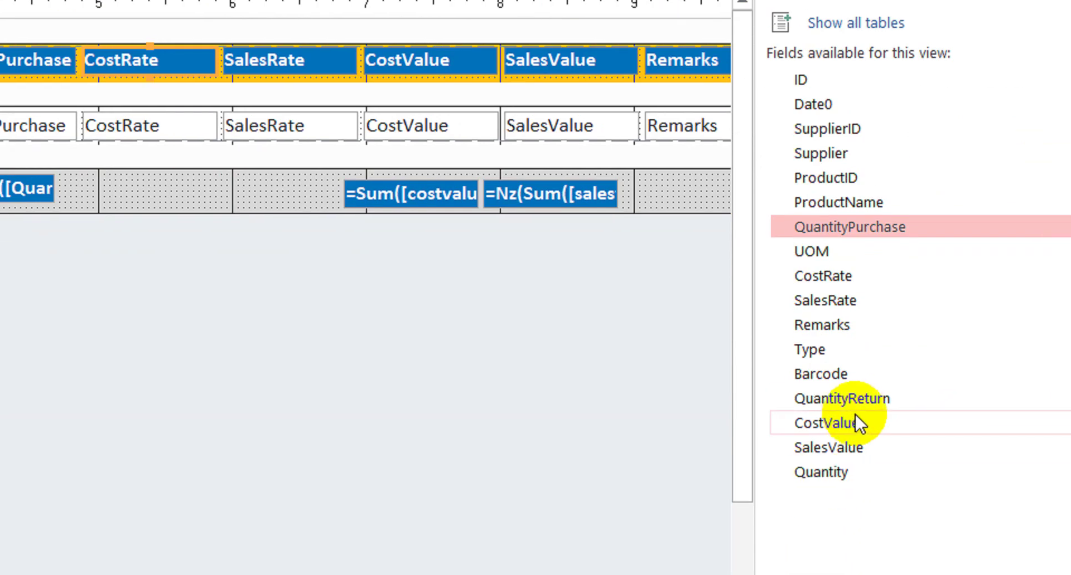
left_click(870, 399)
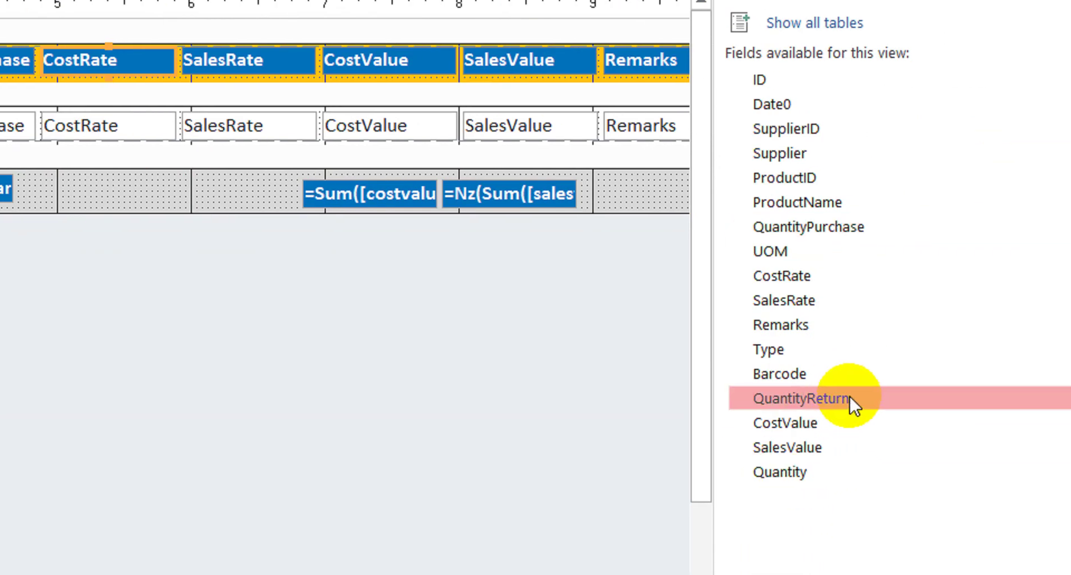
left_click_drag(849, 397, 41, 62)
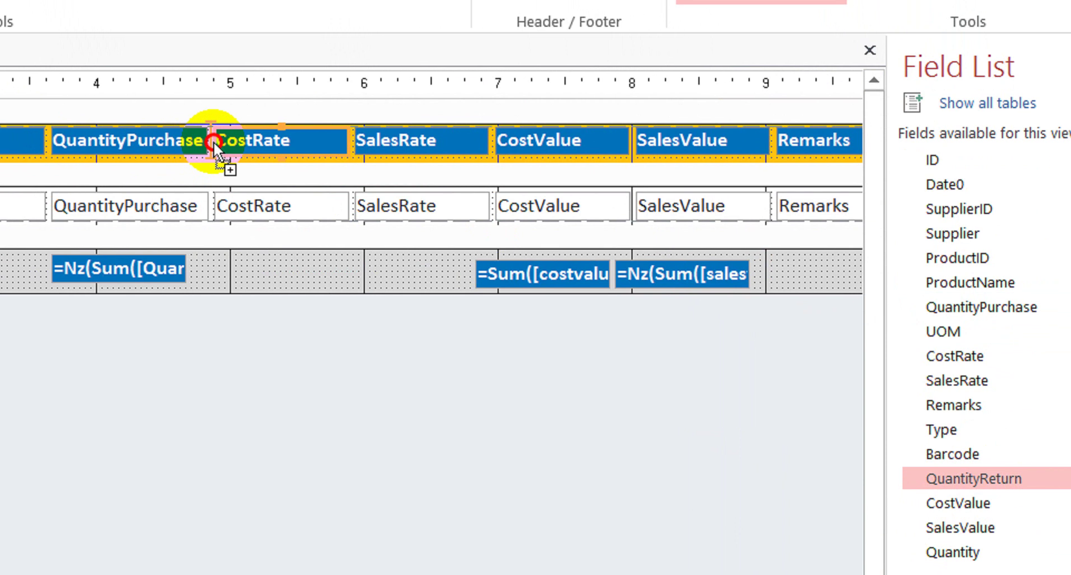
left_click_drag(213, 143, 224, 143)
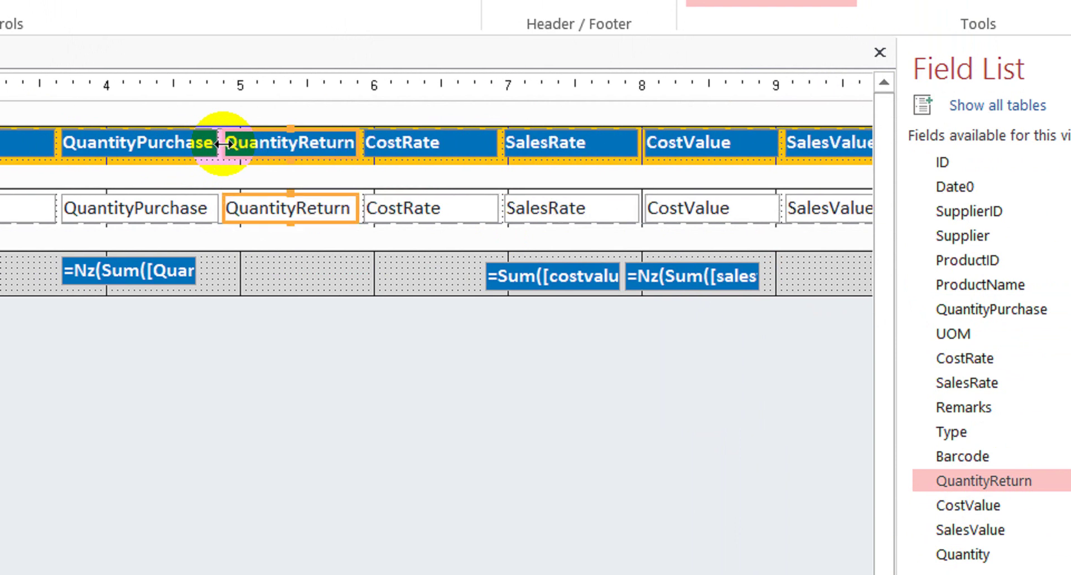
Duplicate the quantity total text box in the Form Footer and place the copy beside the original
left_click(157, 271)
key("ctrl+c")
key("ctrl+v")
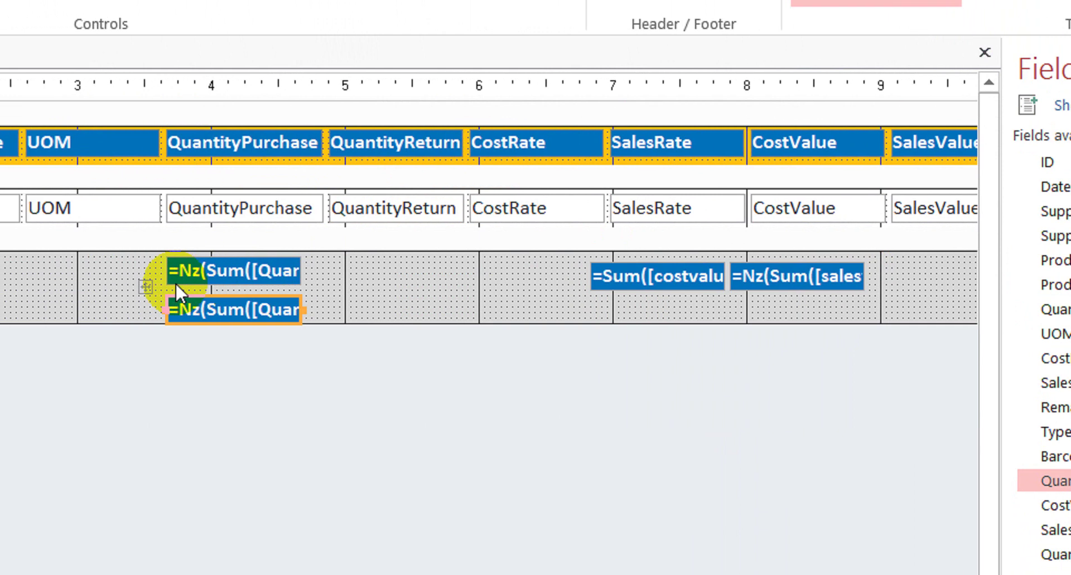
left_click_drag(107, 287, 293, 262)
left_click_drag(396, 261, 358, 250)
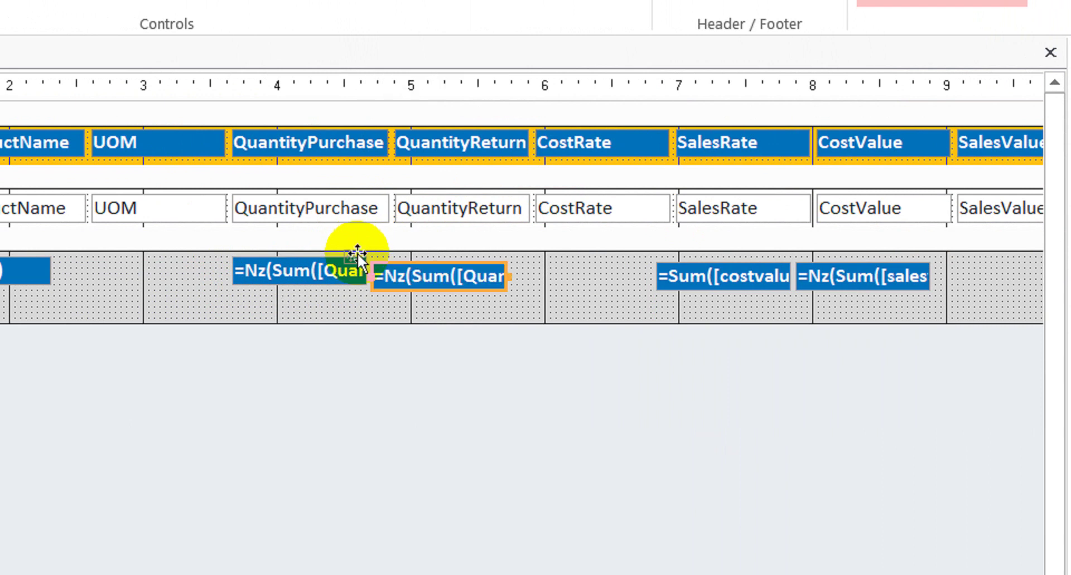
Combine the two footer quantity totals into one stacked layout and move it near the QuantityPurchase column
left_click(323, 295)
left_click(328, 272)
key("Right")
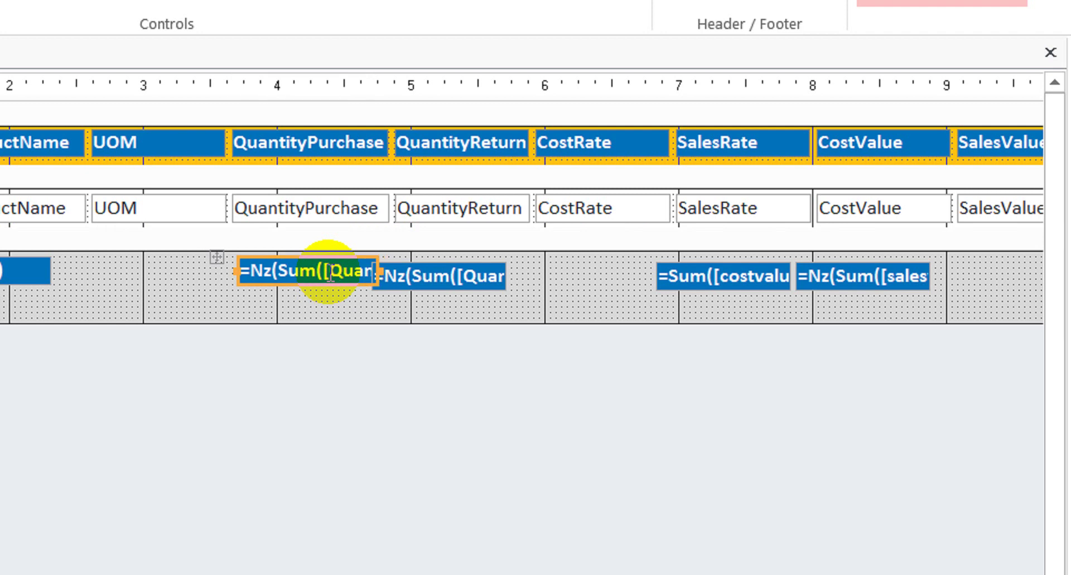
left_click_drag(480, 317, 341, 269)
right_click(345, 272)
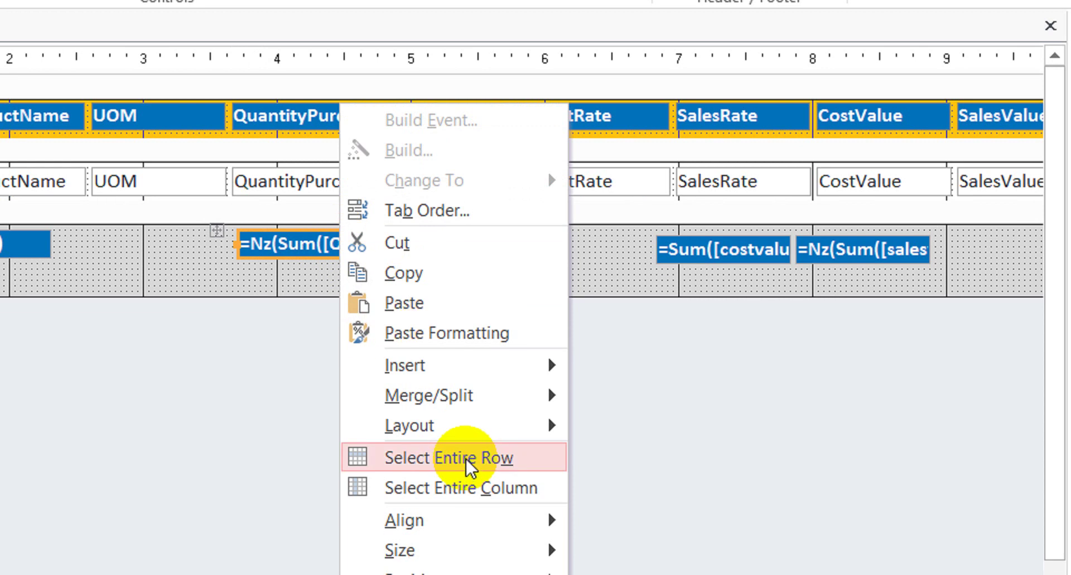
mouse_move(468, 454)
left_click(647, 442)
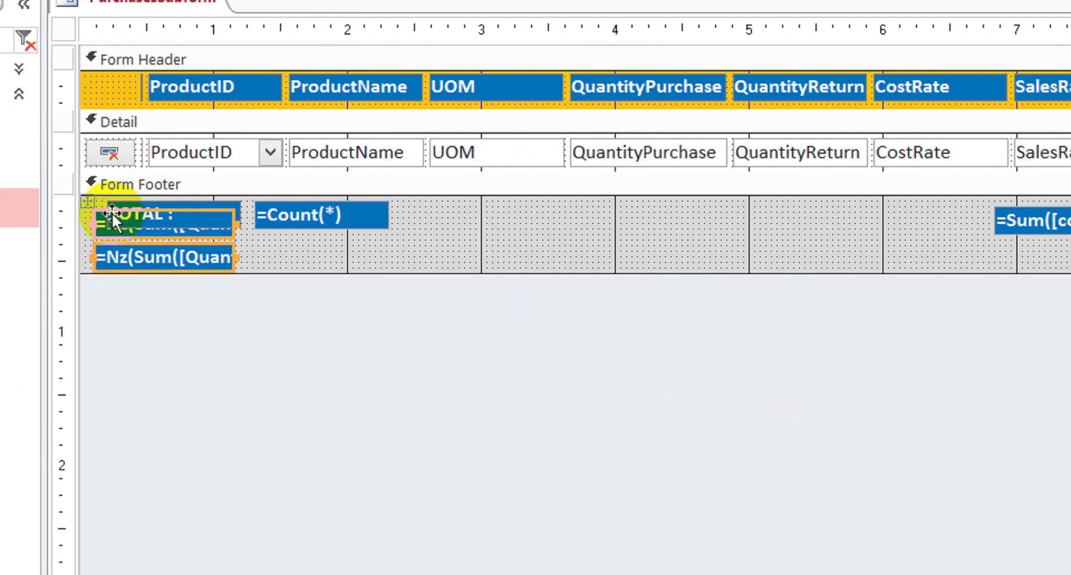
left_click_drag(92, 204, 530, 202)
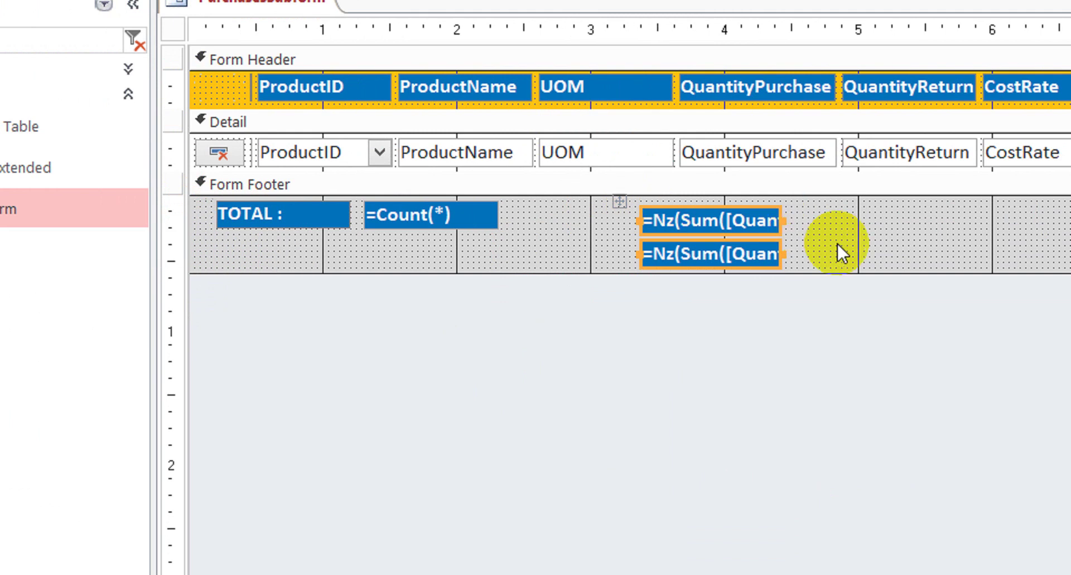
Arrange the two footer totals side by side under the quantity columns and widen the first to match QuantityPurchase
left_click(837, 243)
left_click_drag(813, 285, 769, 218)
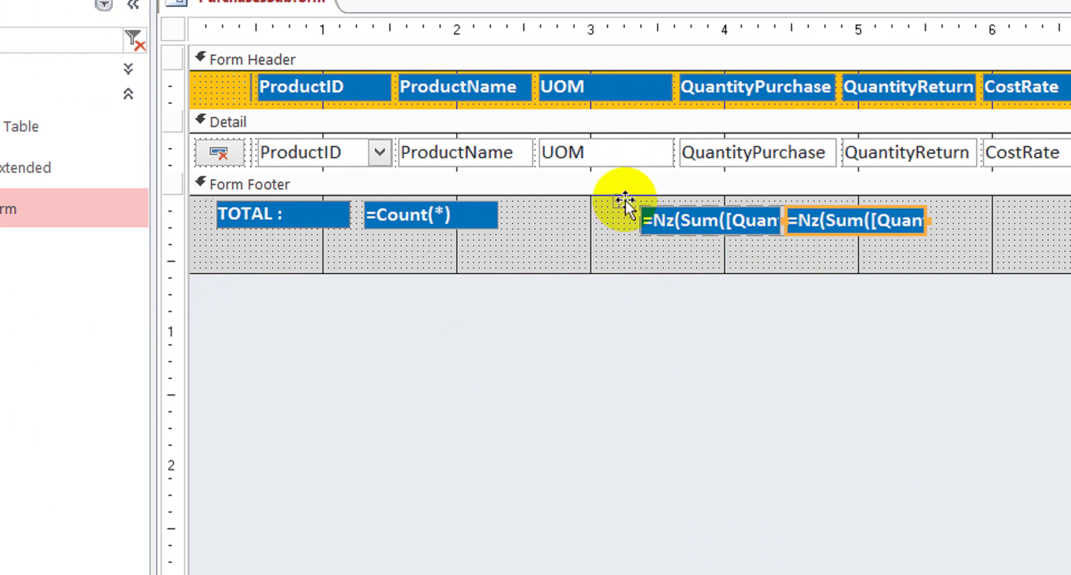
left_click_drag(624, 204, 668, 193)
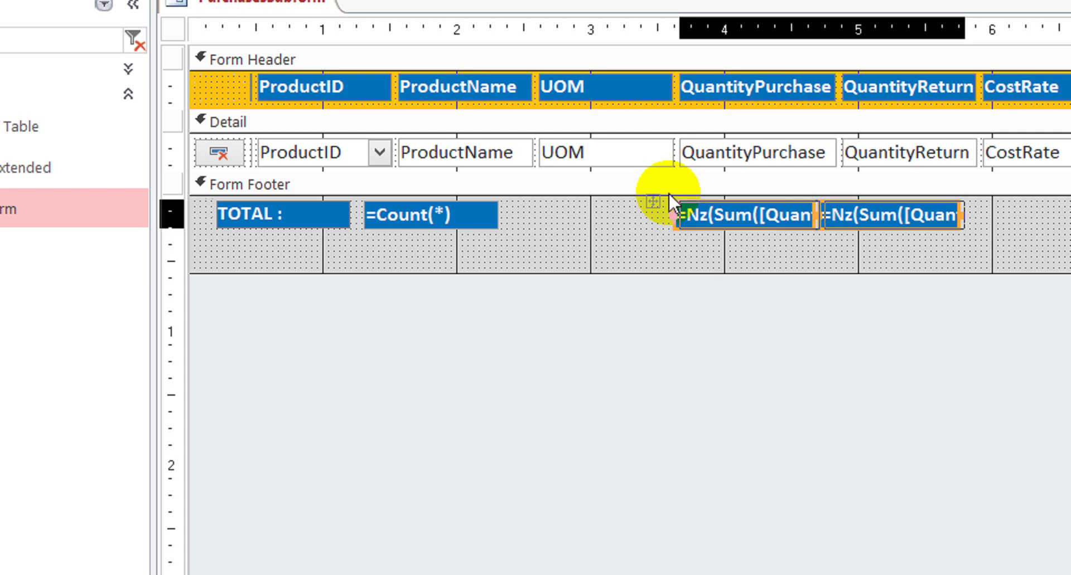
left_click(858, 260)
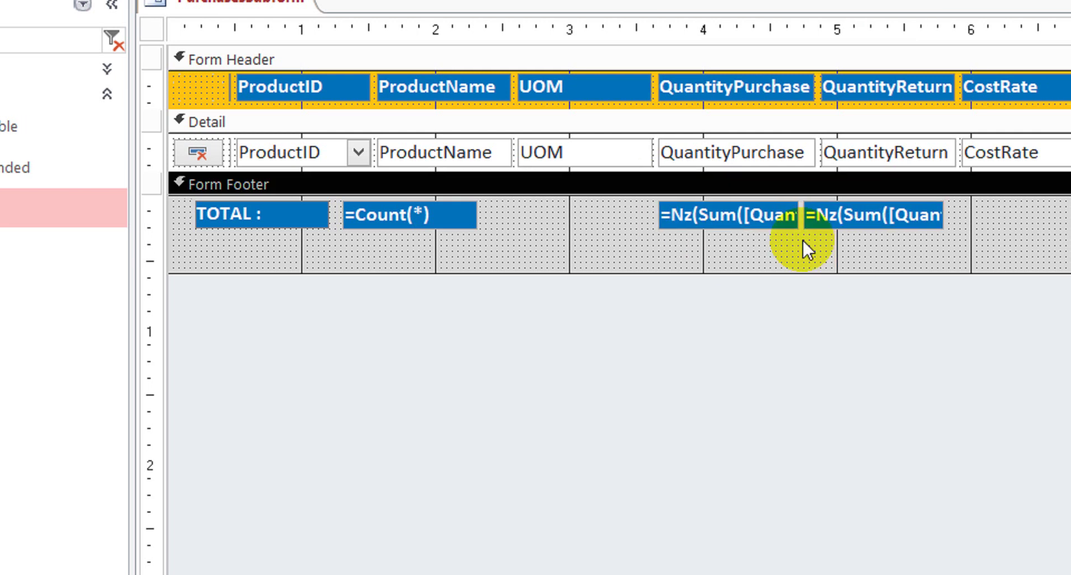
left_click(763, 213)
key("shift+Right")
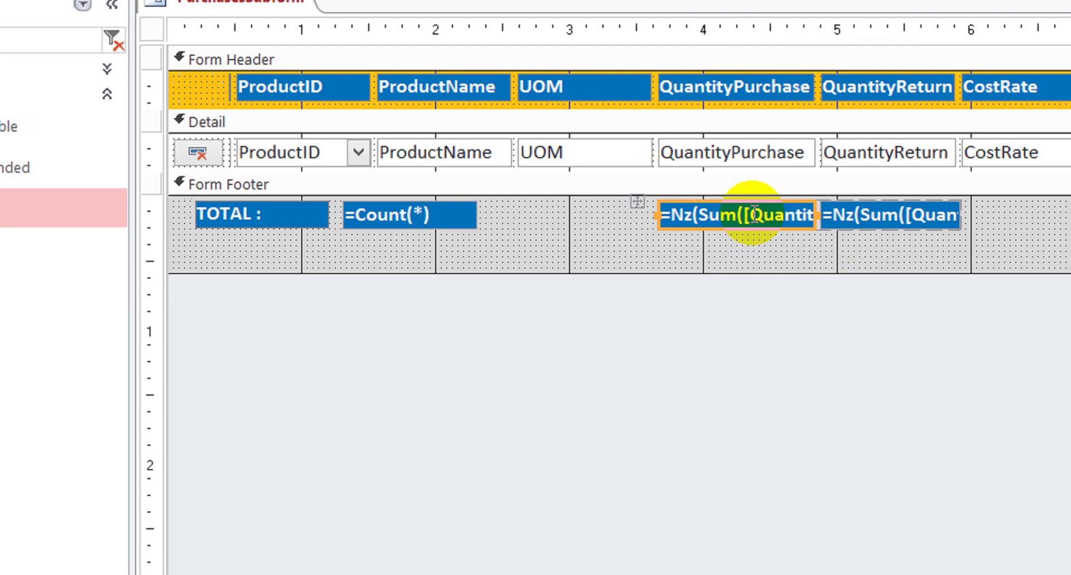
Change the copied footer total's expression so that it sums QuantityReturn, with 0 as the Nz fallback
left_click(920, 213)
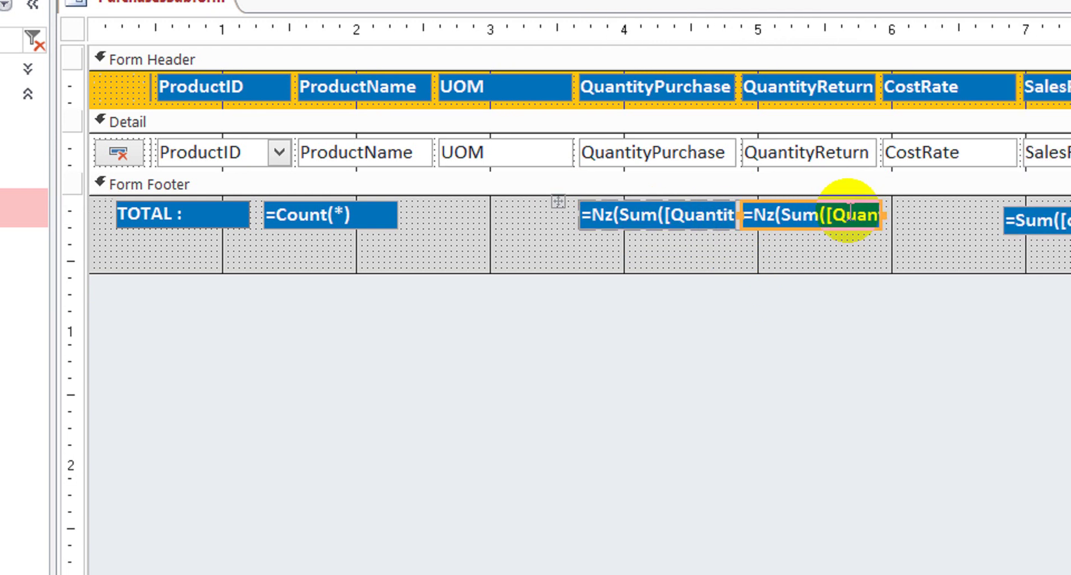
left_click(847, 213)
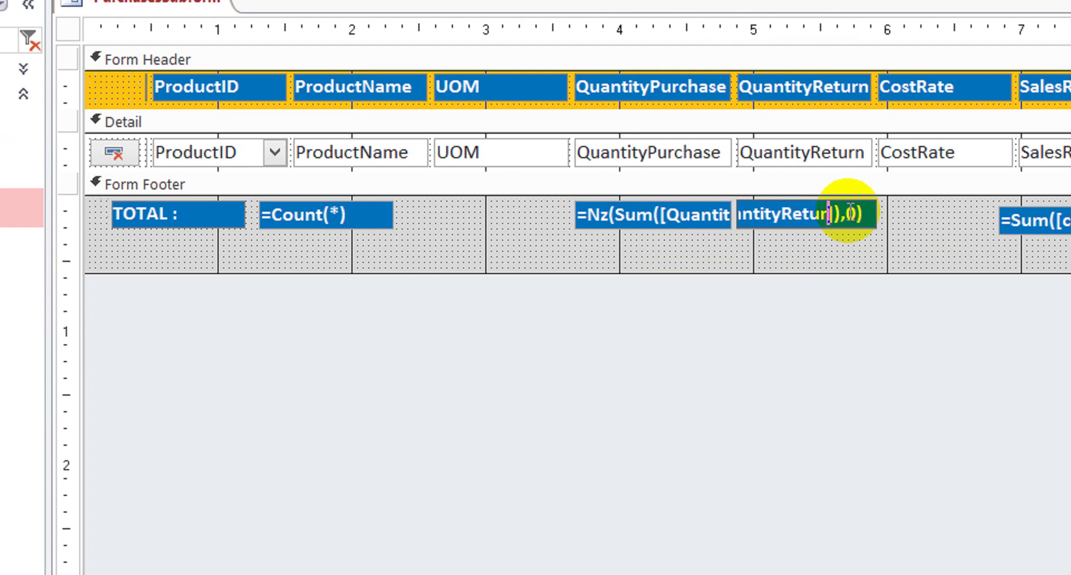
left_click(921, 338)
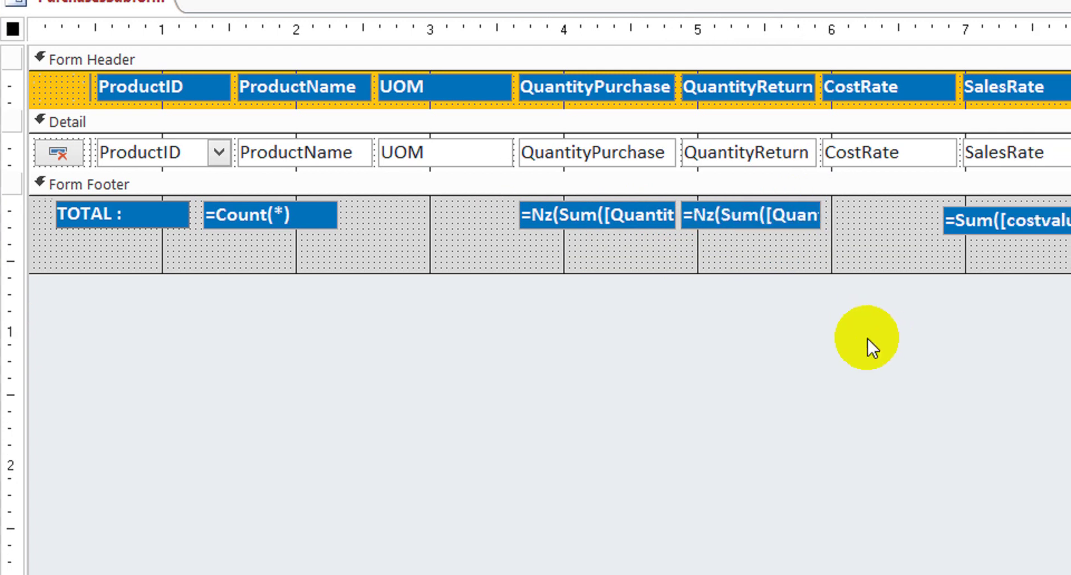
Format the QuantityReturn total in the Form Footer with red text on a white background
left_click(784, 222)
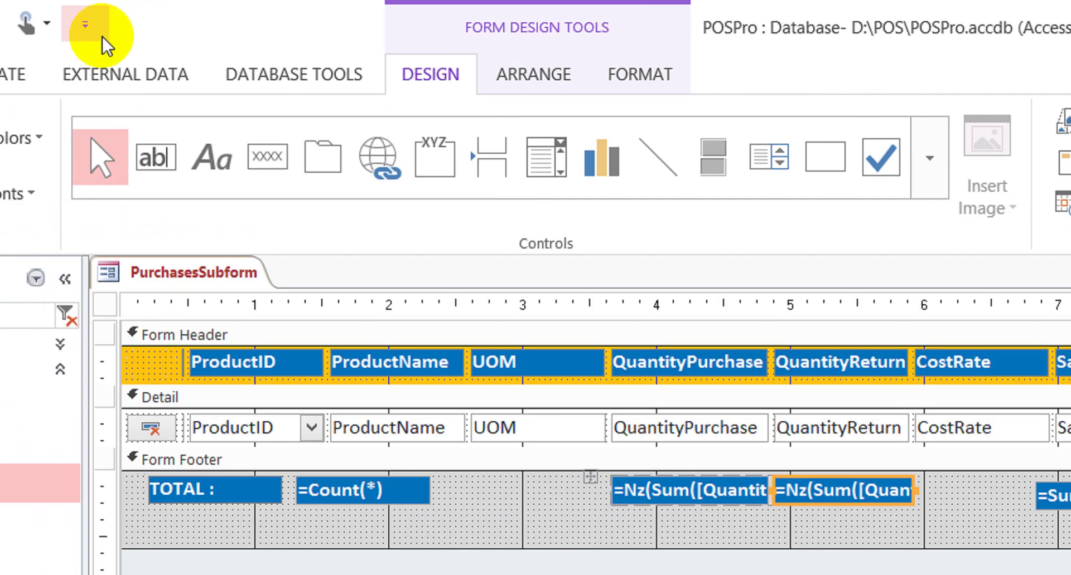
left_click(15, 75)
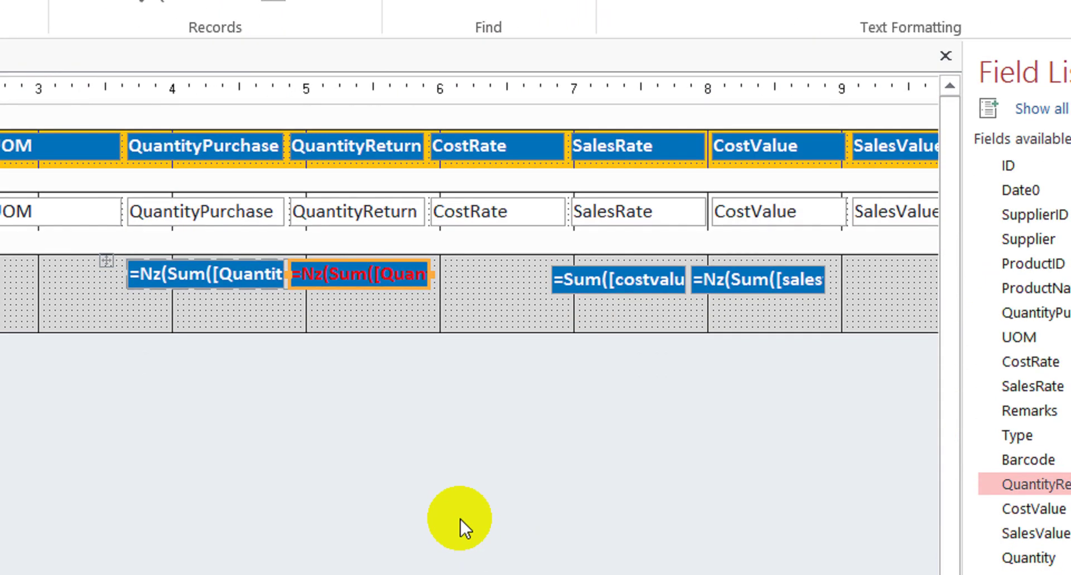
left_click(396, 436)
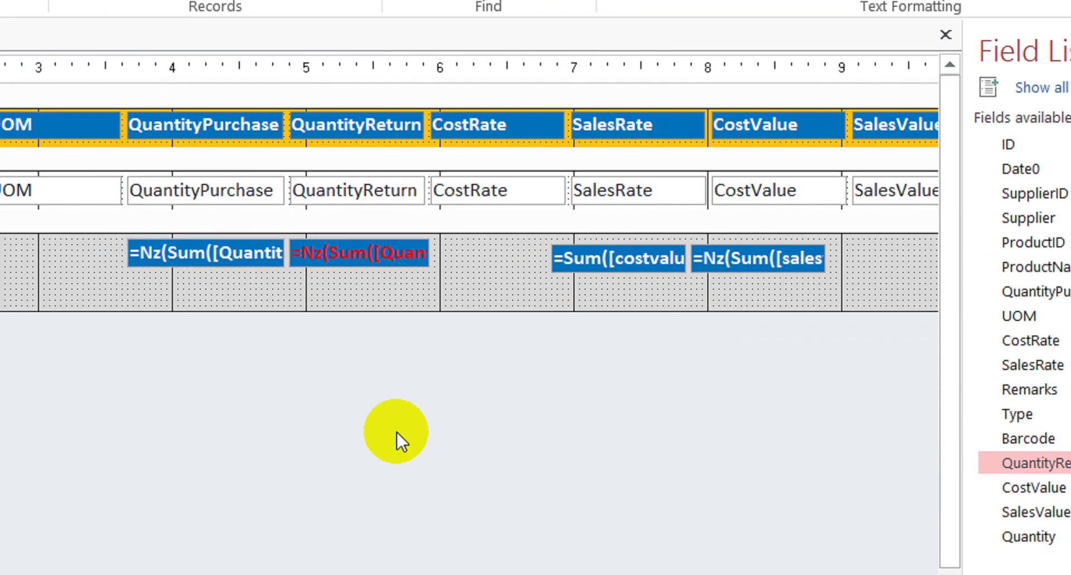
left_click(376, 251)
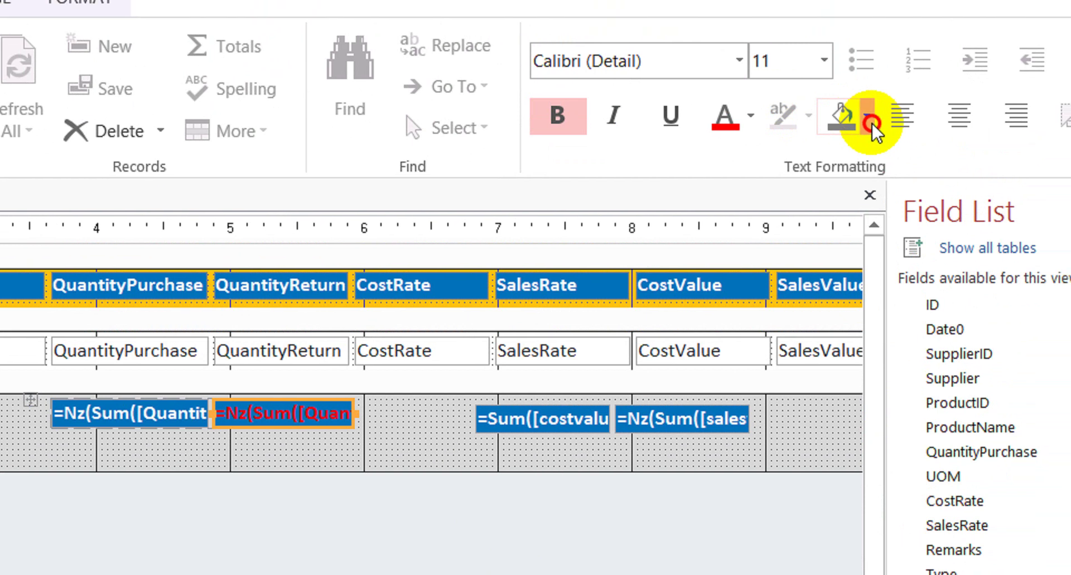
left_click(870, 120)
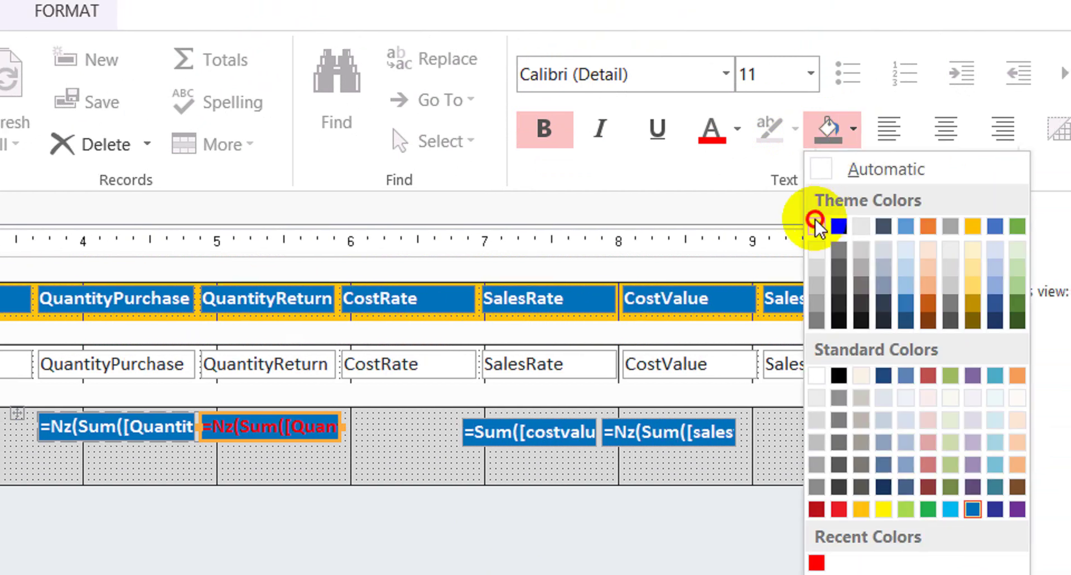
left_click(816, 223)
left_click(342, 531)
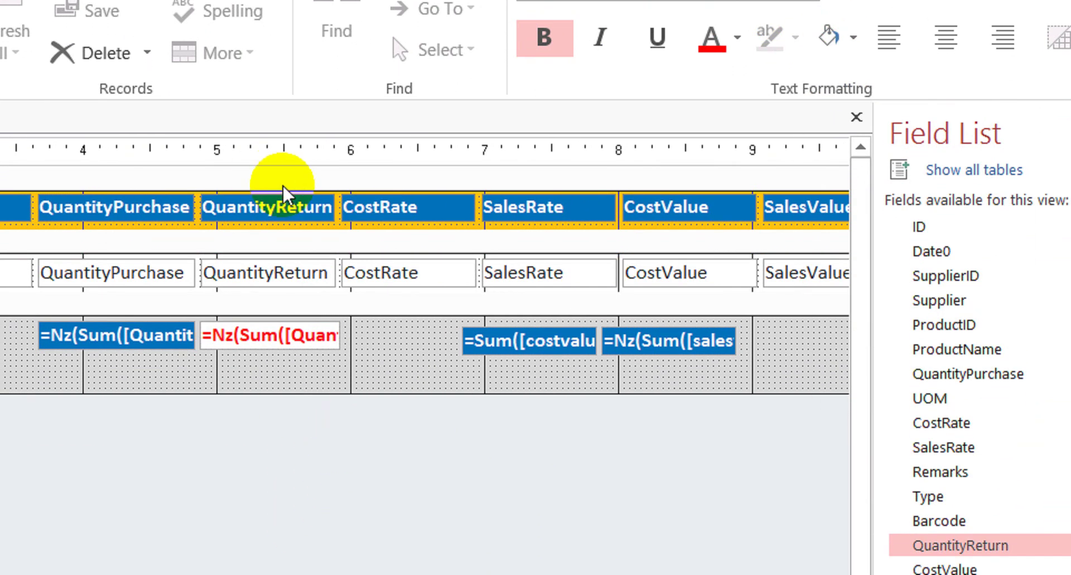
Give the QuantityReturn label in the Form Header red text and a white background
left_click(292, 210)
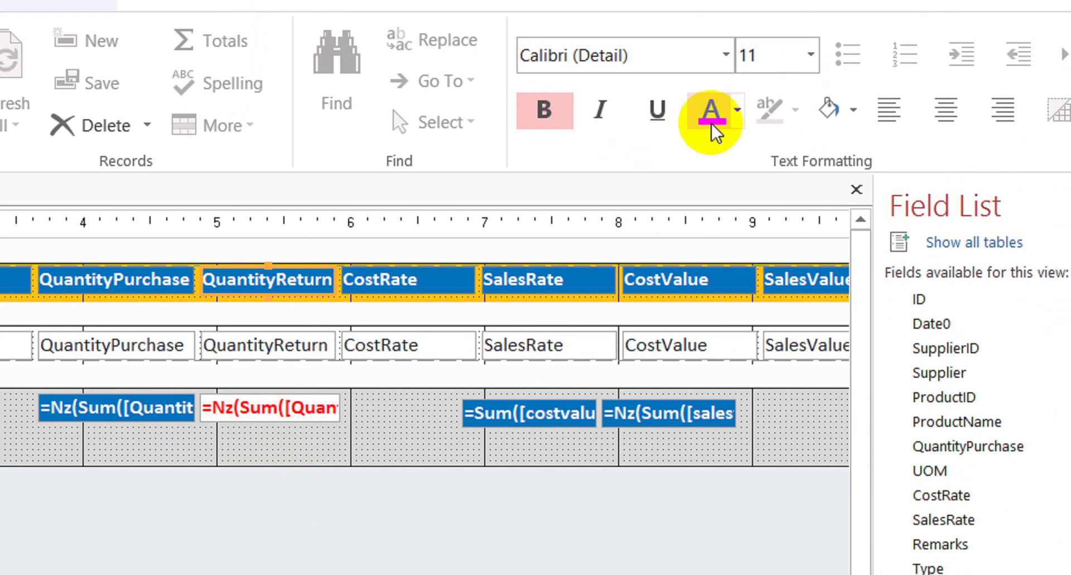
left_click(712, 39)
left_click(833, 140)
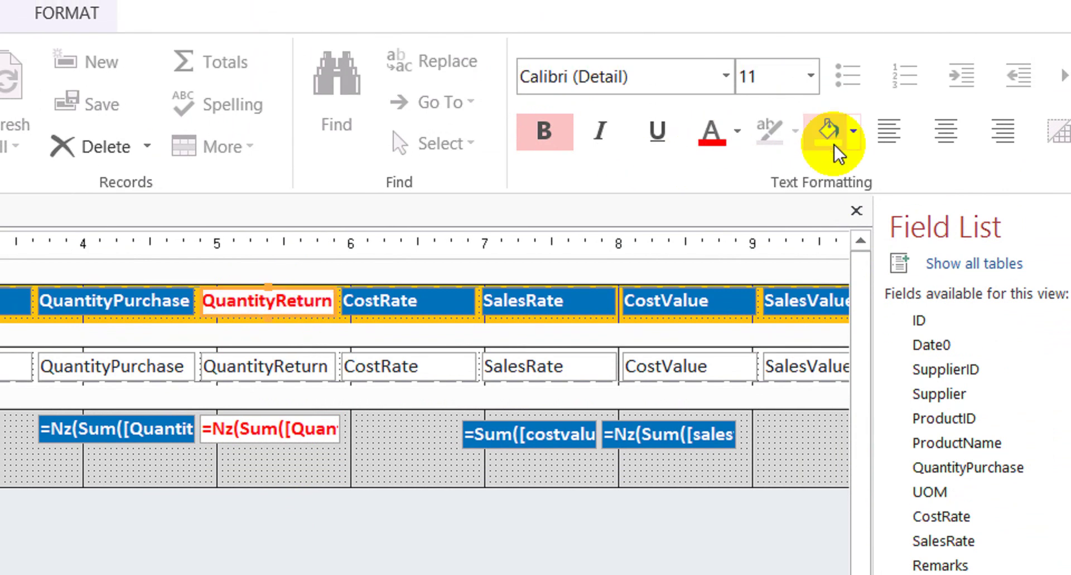
left_click(276, 504)
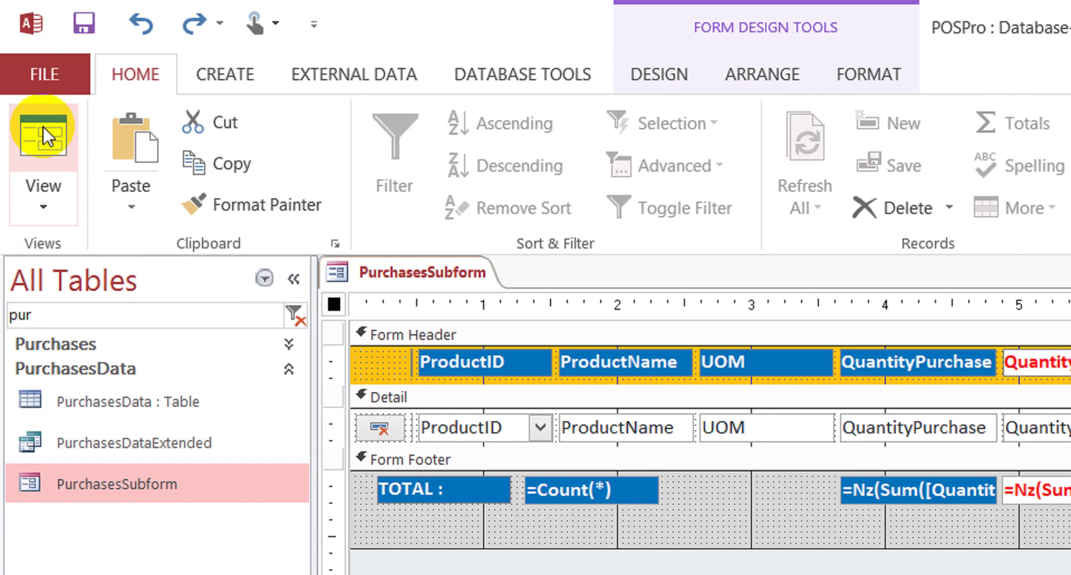
Show the subform in Form View, enter 100 as QuantityReturn for Laptop 201 and check that row's CostValue
left_click(42, 127)
left_click(1037, 399)
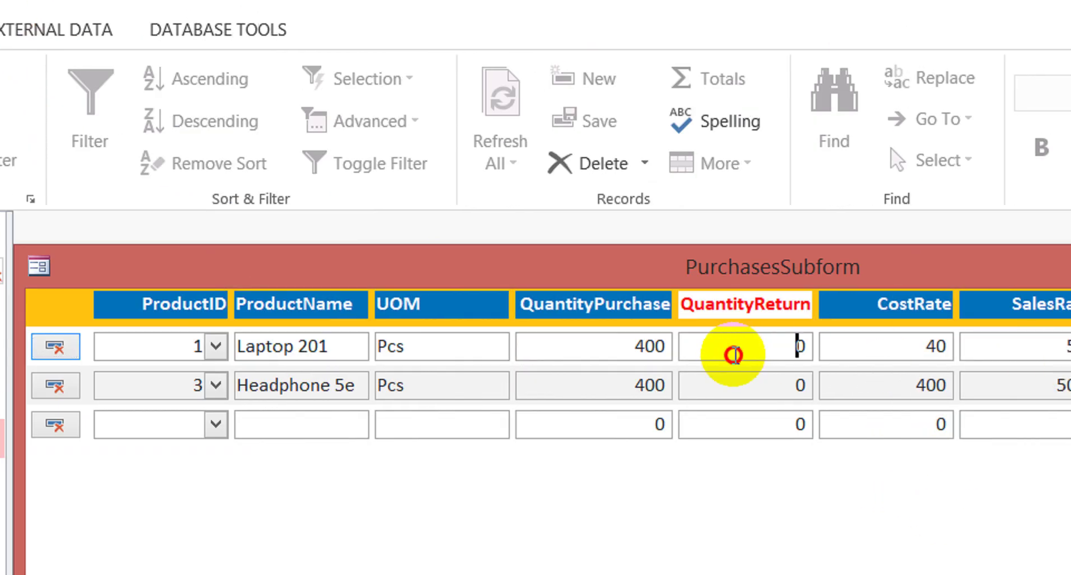
double_click(795, 346)
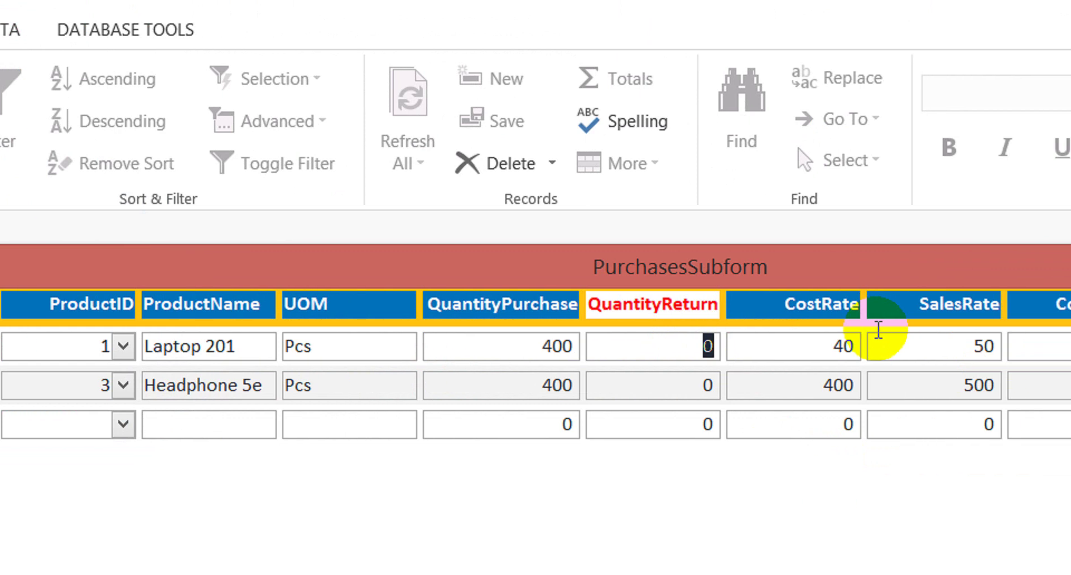
left_click(801, 340)
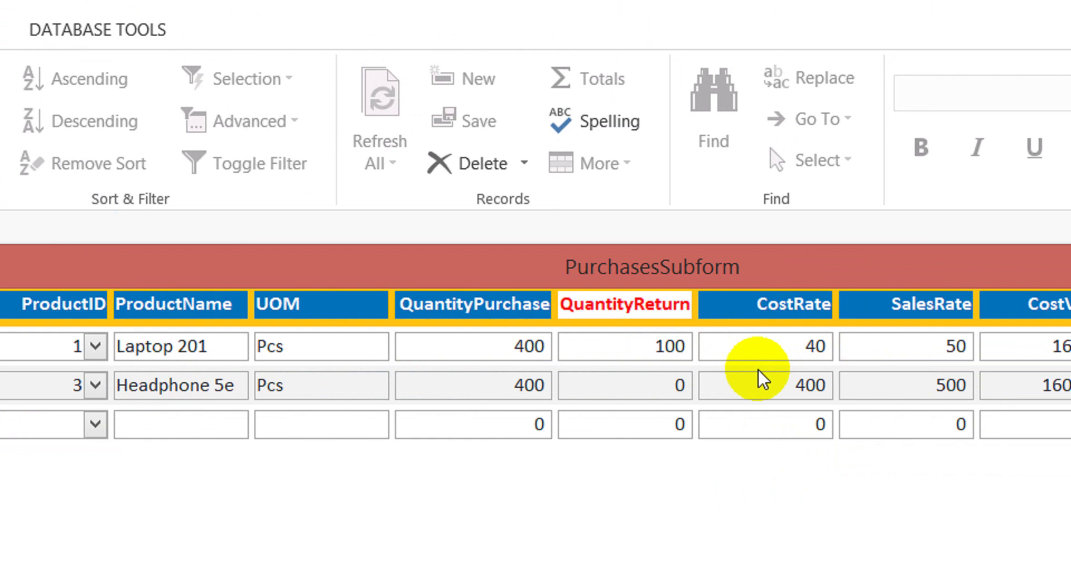
left_click(1002, 337)
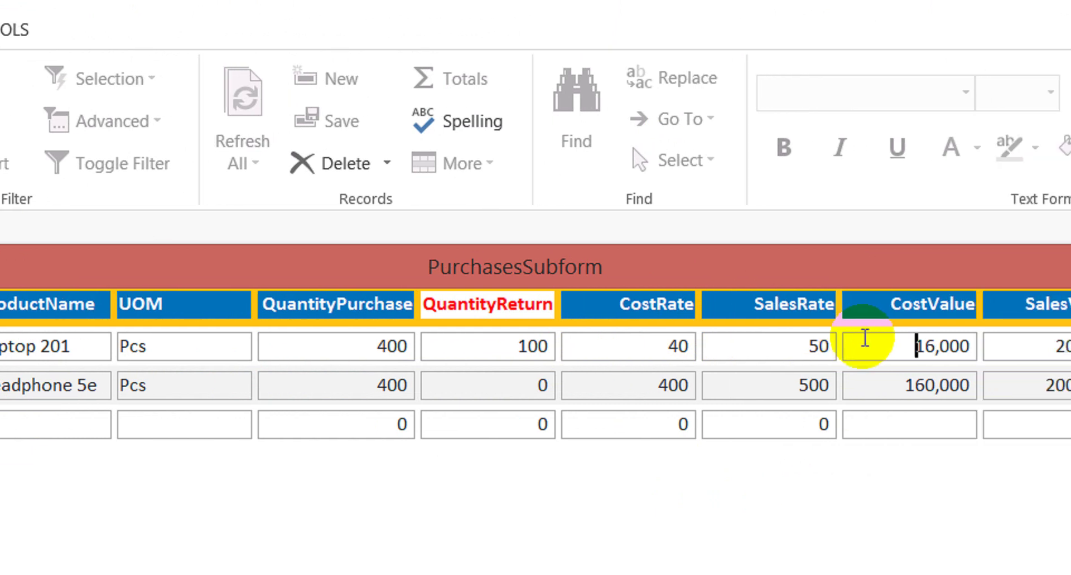
Return PurchasesSubform to Design View
right_click(700, 284)
left_click(645, 268)
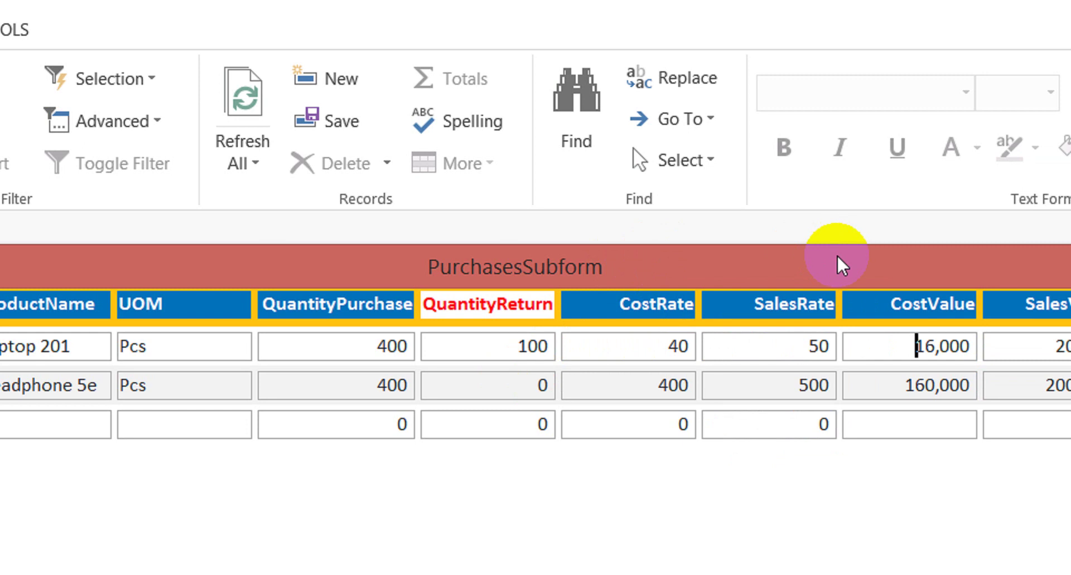
right_click(774, 274)
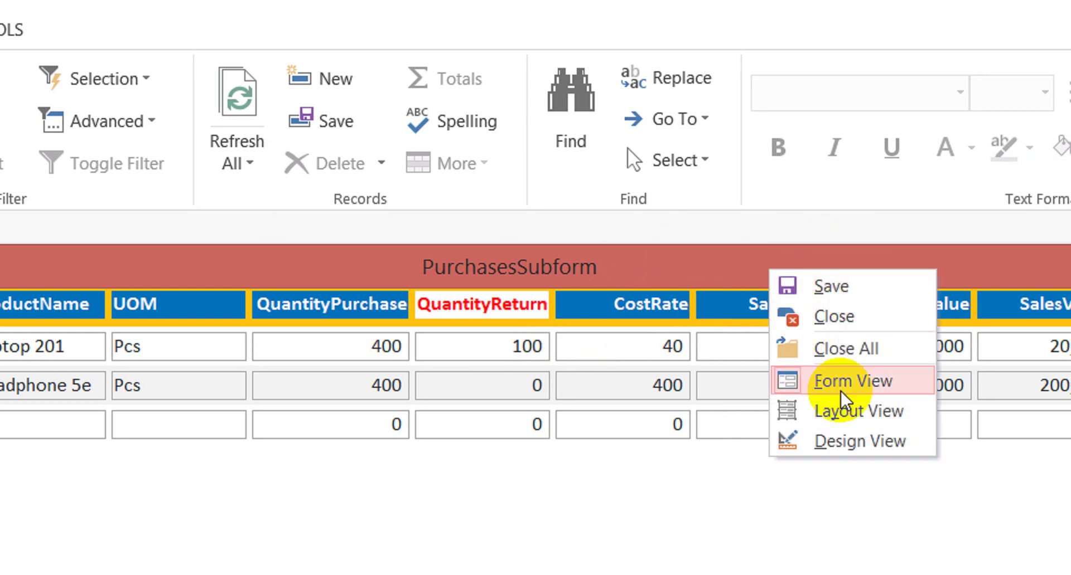
left_click(849, 441)
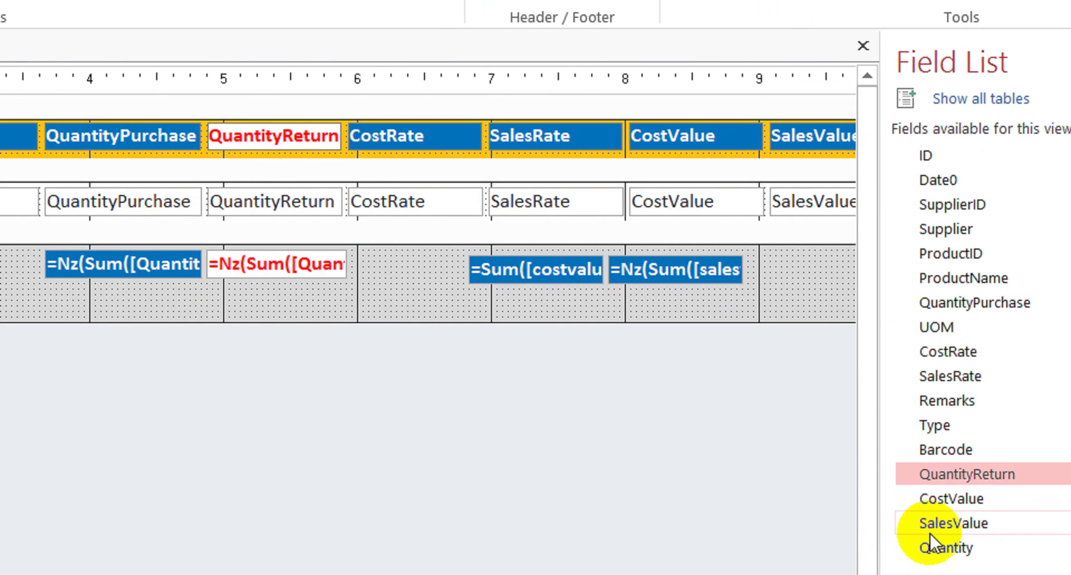
Add the Quantity field to the Form Footer and delete its attached label
left_click_drag(884, 483, 0, 221)
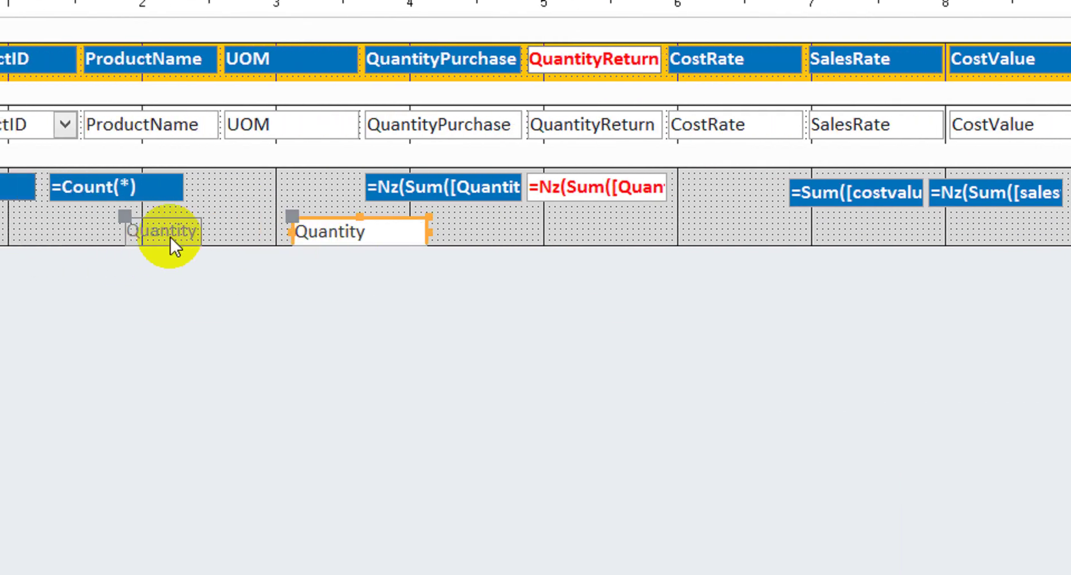
left_click(170, 237)
key("Delete")
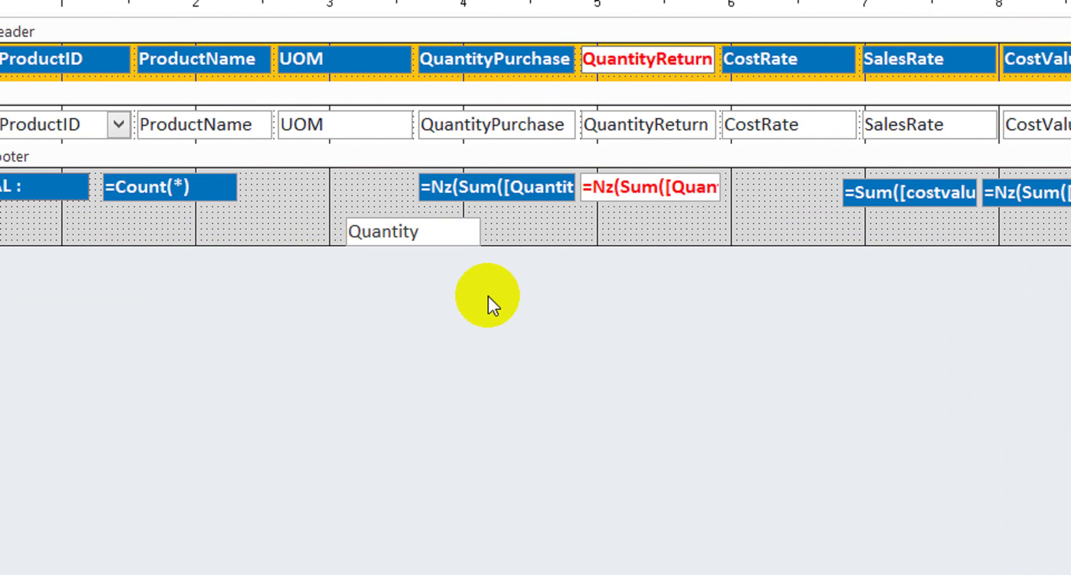
Compare the Name and Control Source properties of the footer Quantity text box with the QuantityPurchase text box in the Detail section
left_click_drag(494, 296, 369, 226)
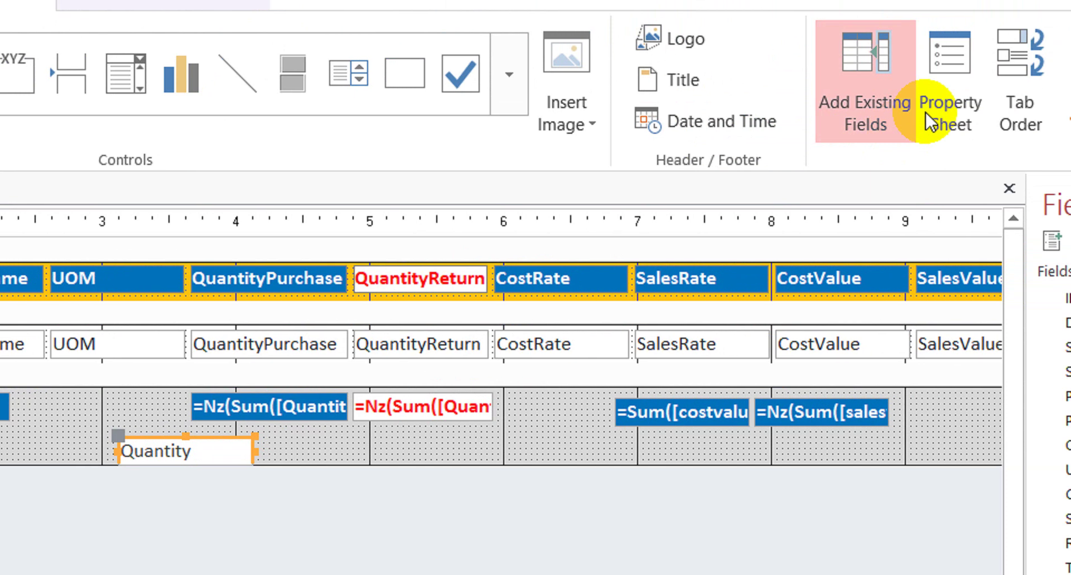
left_click(868, 137)
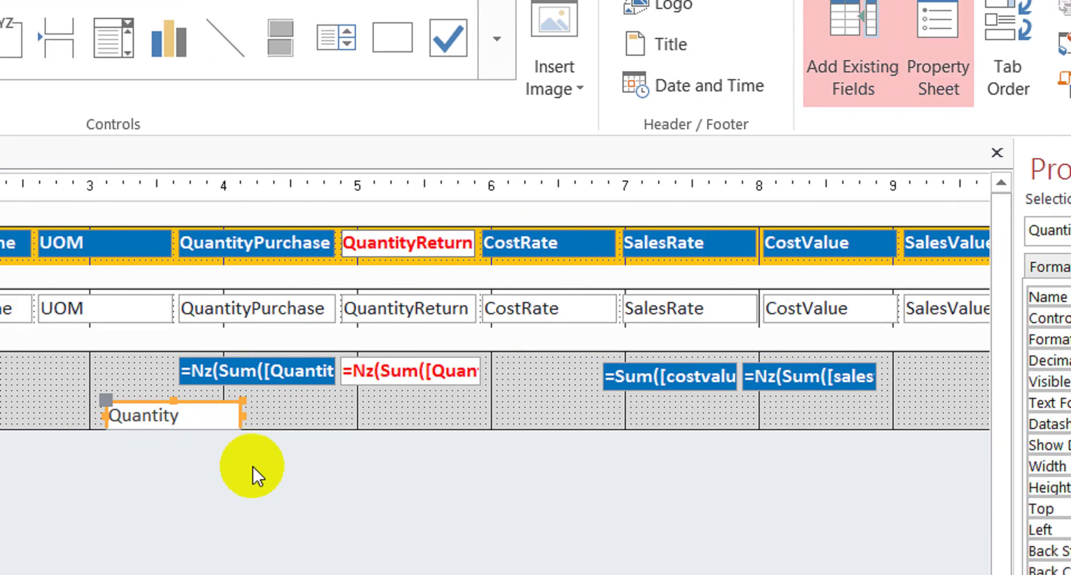
left_click(253, 468)
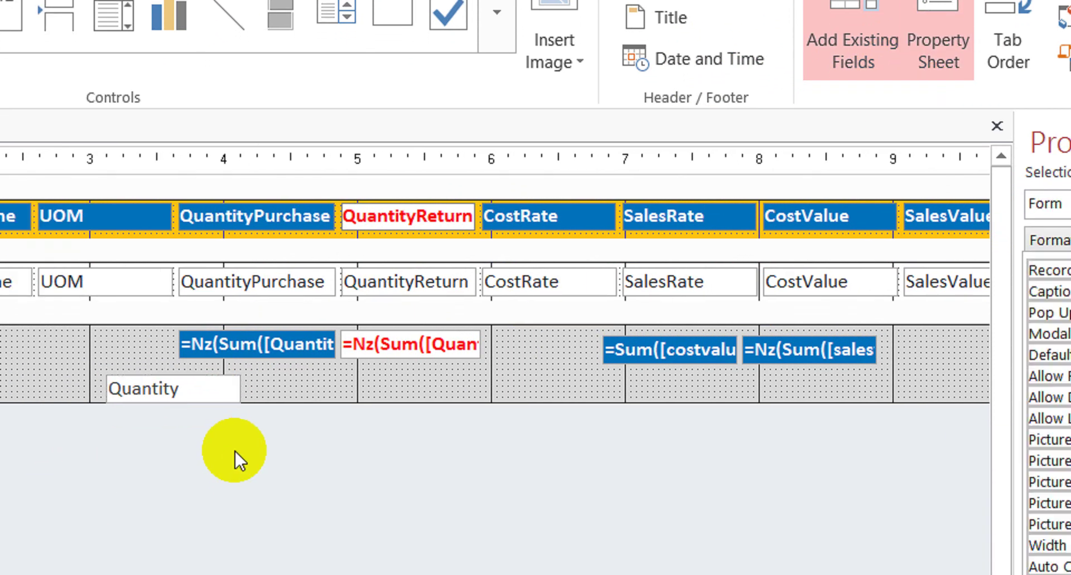
left_click(192, 413)
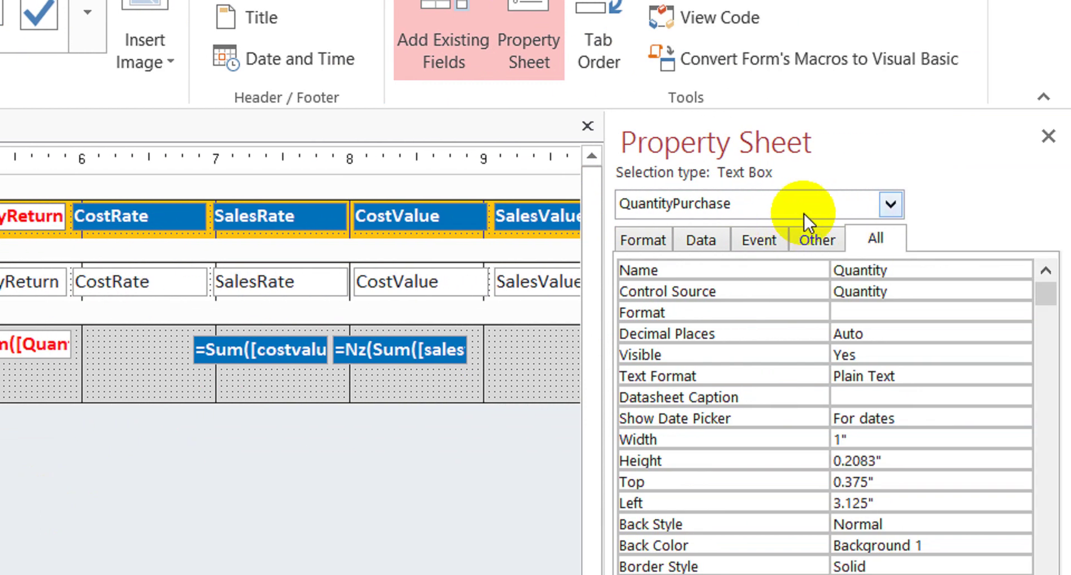
left_click(1044, 295)
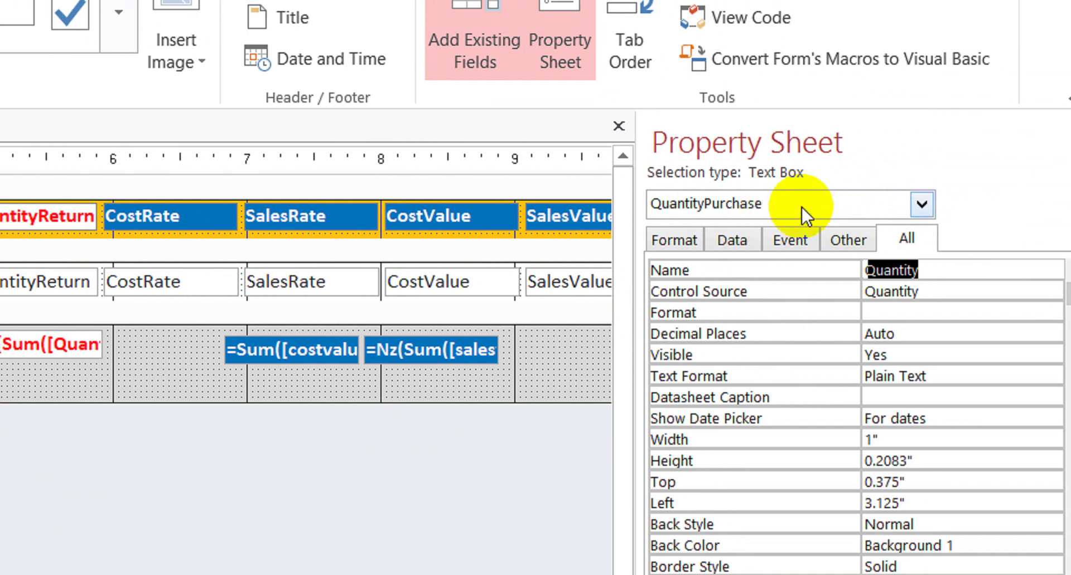
left_click(801, 207)
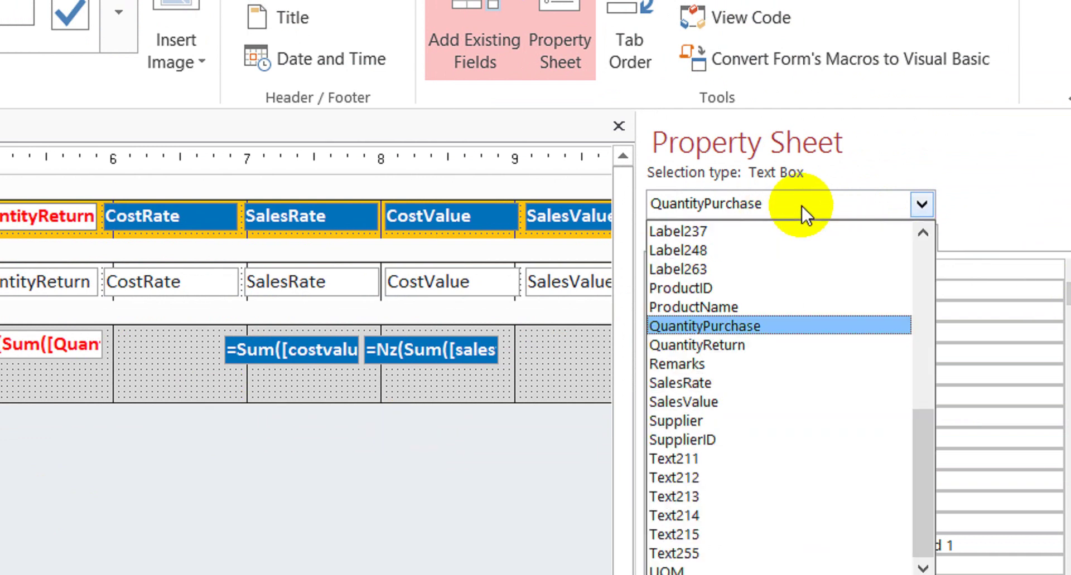
left_click(747, 319)
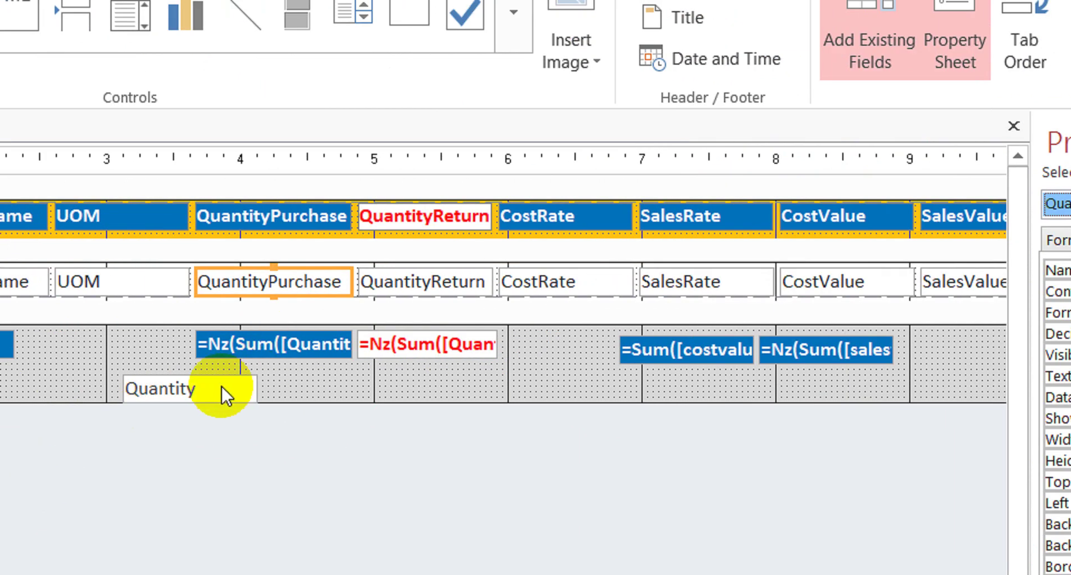
left_click(222, 386)
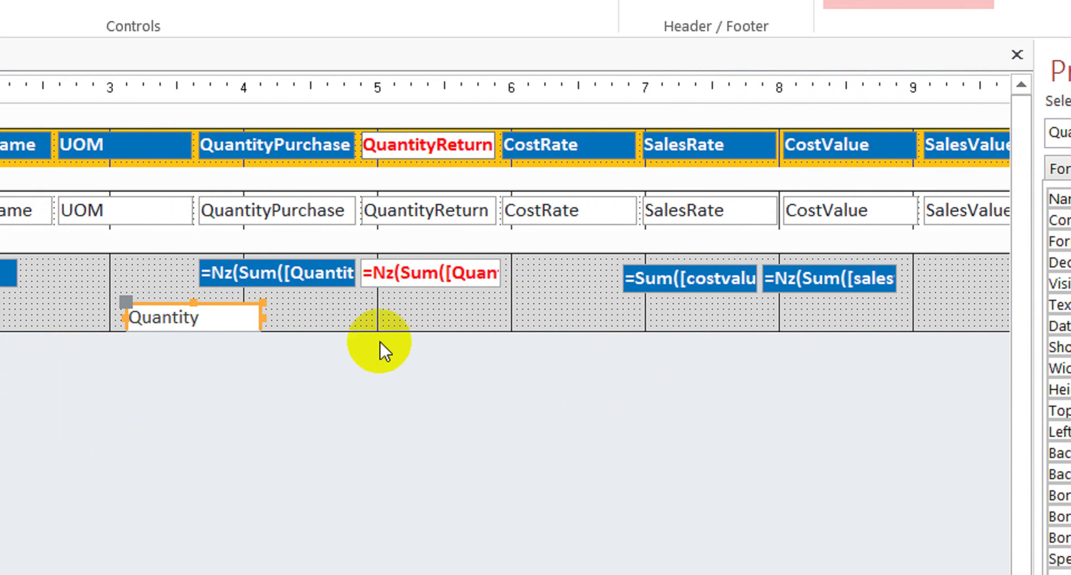
left_click(310, 217)
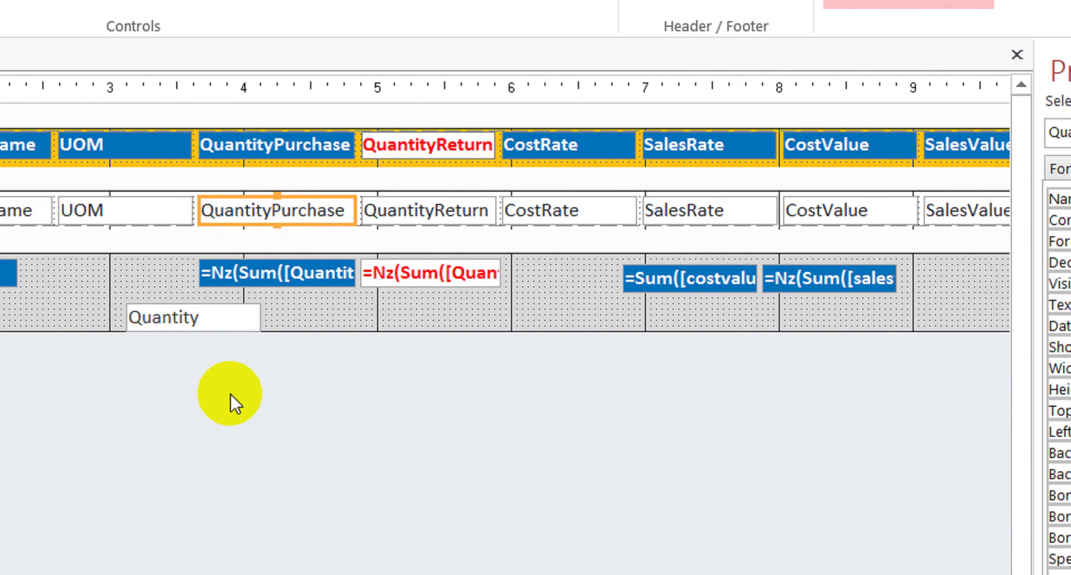
left_click(230, 394)
Delete the QuantityPurchase text box and its header label, then show the list of available fields
left_click(312, 216)
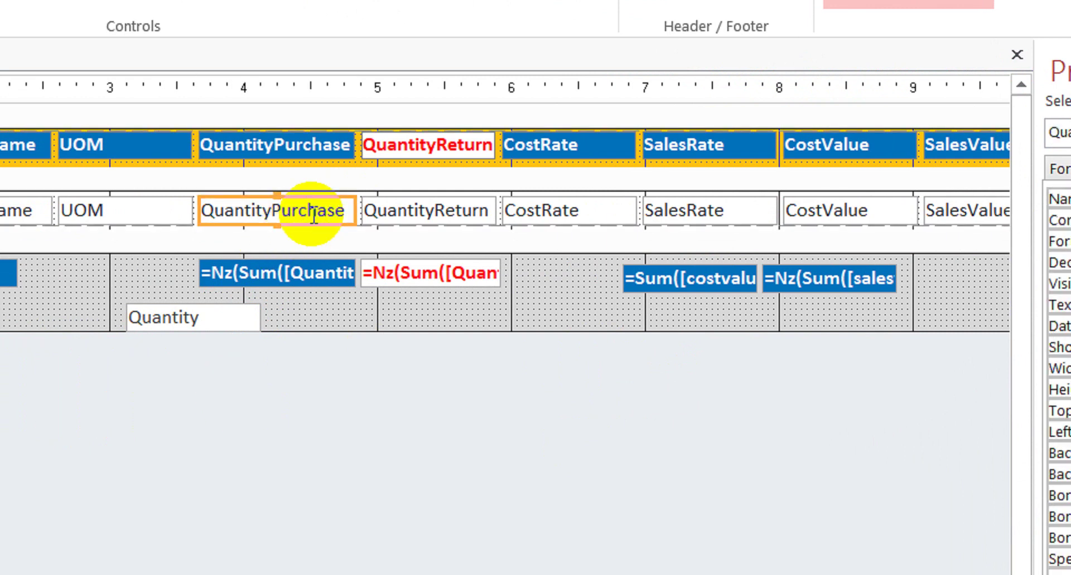
key("Delete")
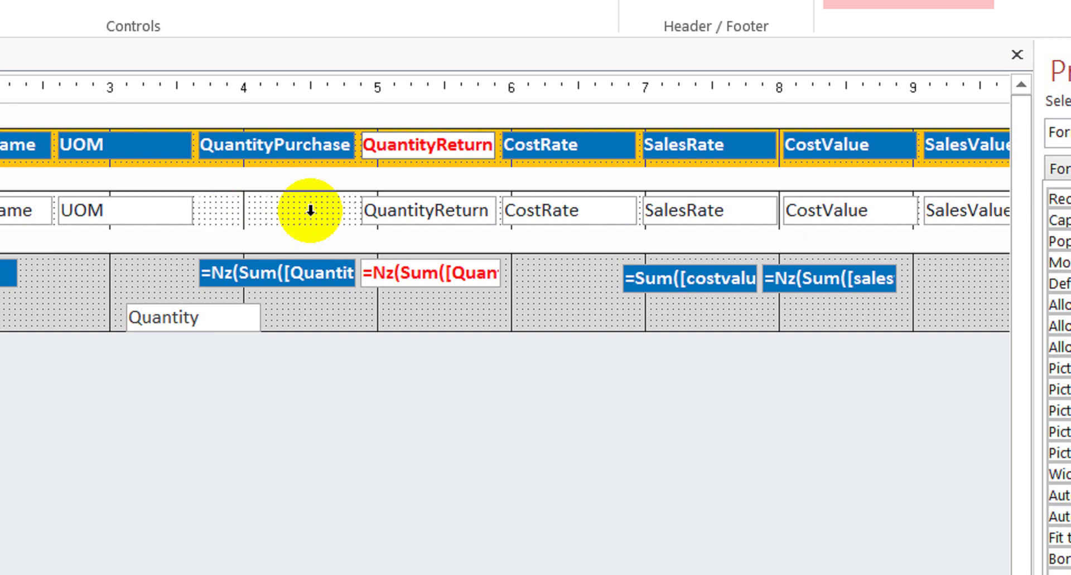
left_click(296, 151)
key("Delete")
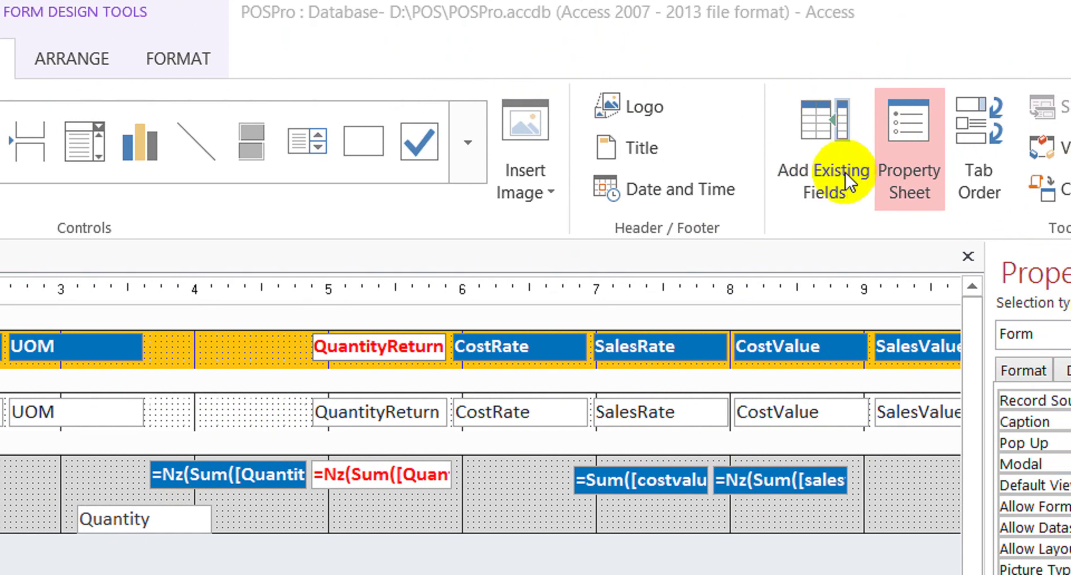
left_click(842, 170)
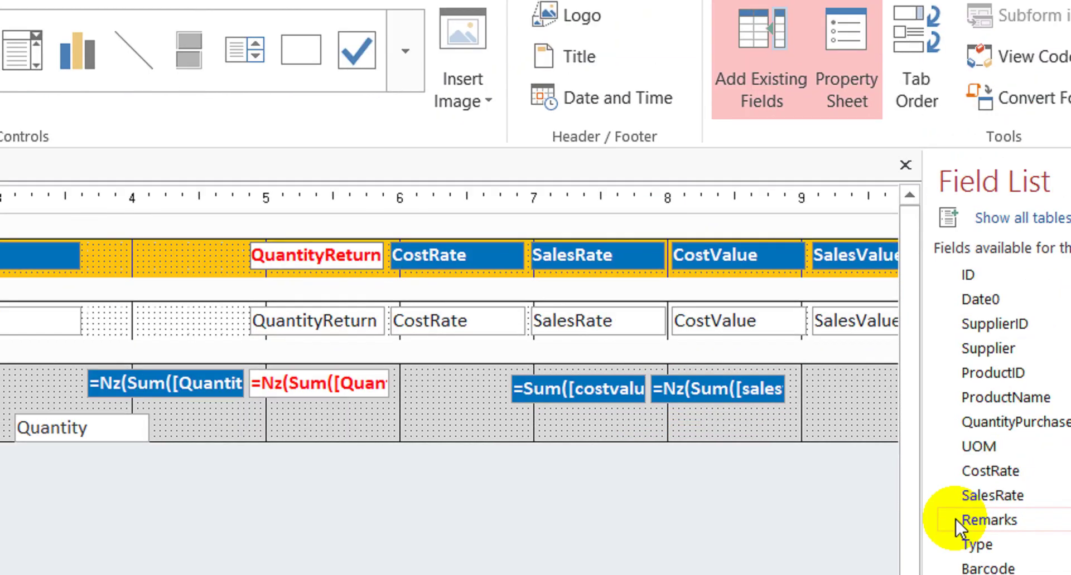
left_click(942, 562)
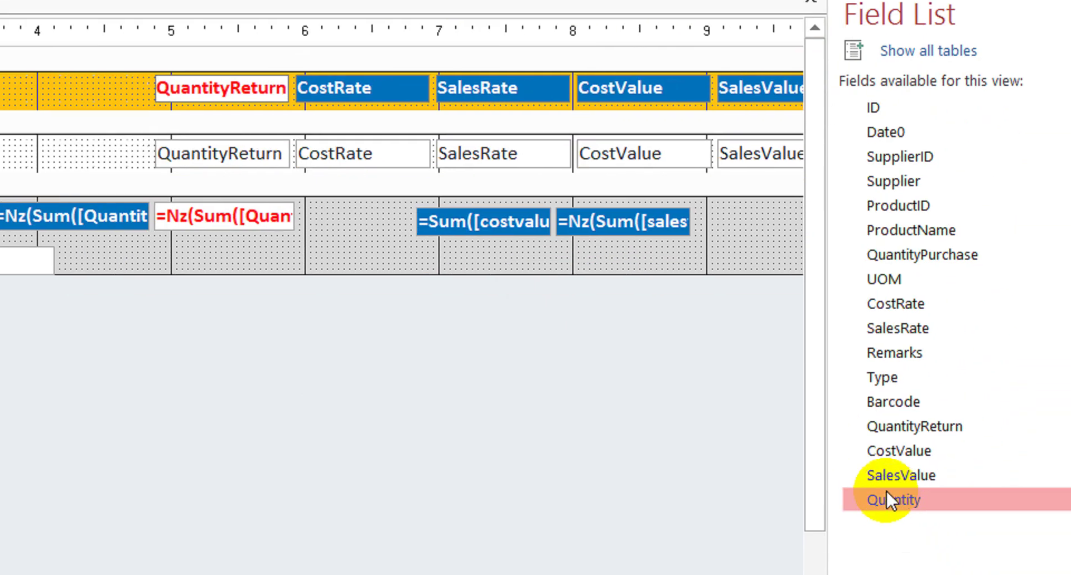
left_click(947, 255)
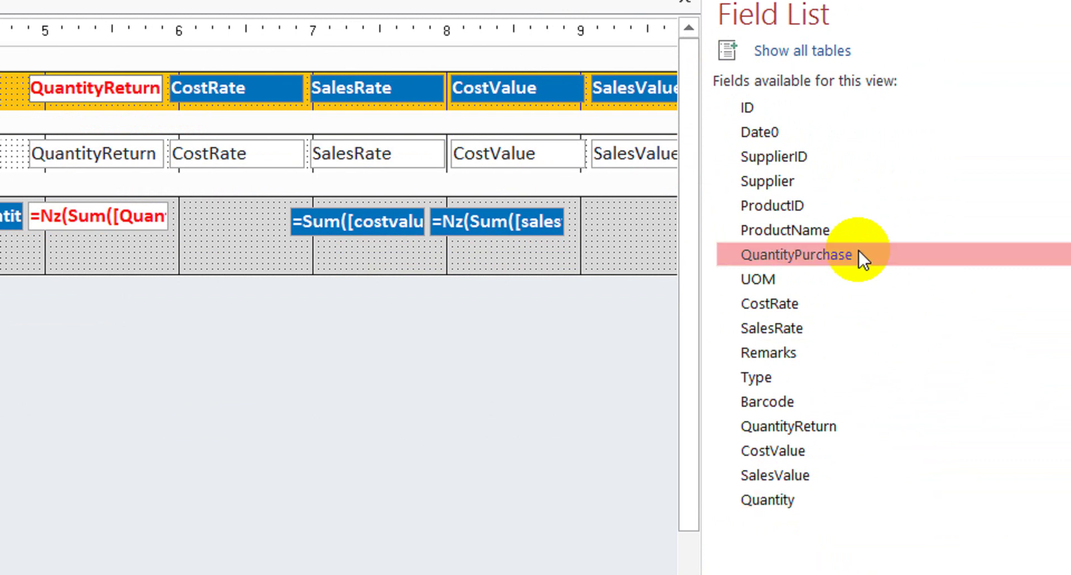
Try to insert the QuantityPurchase field into the empty space between UOM and QuantityReturn
left_click_drag(845, 256, 156, 132)
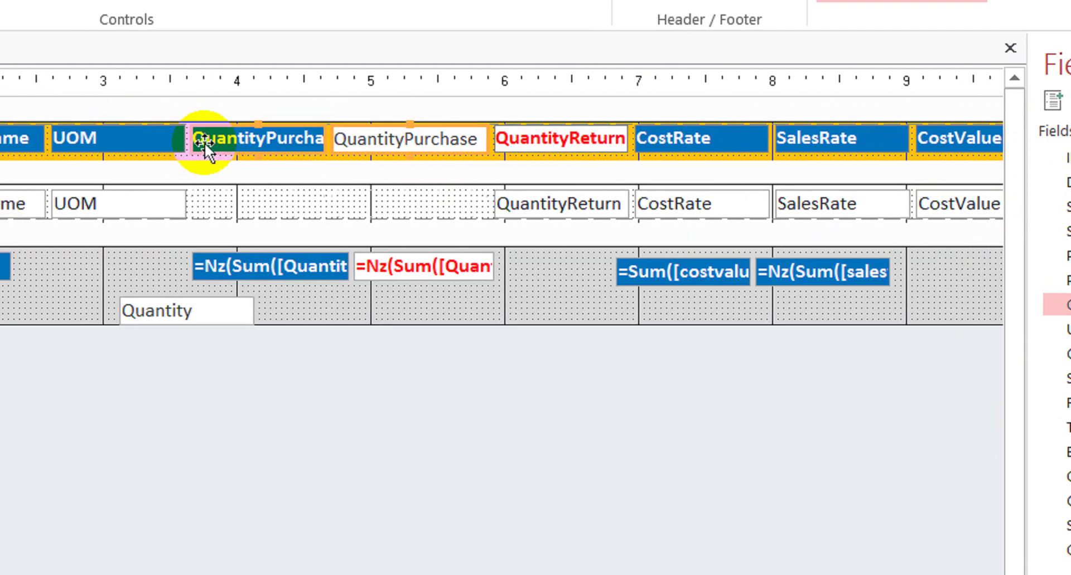
key("ctrl+z")
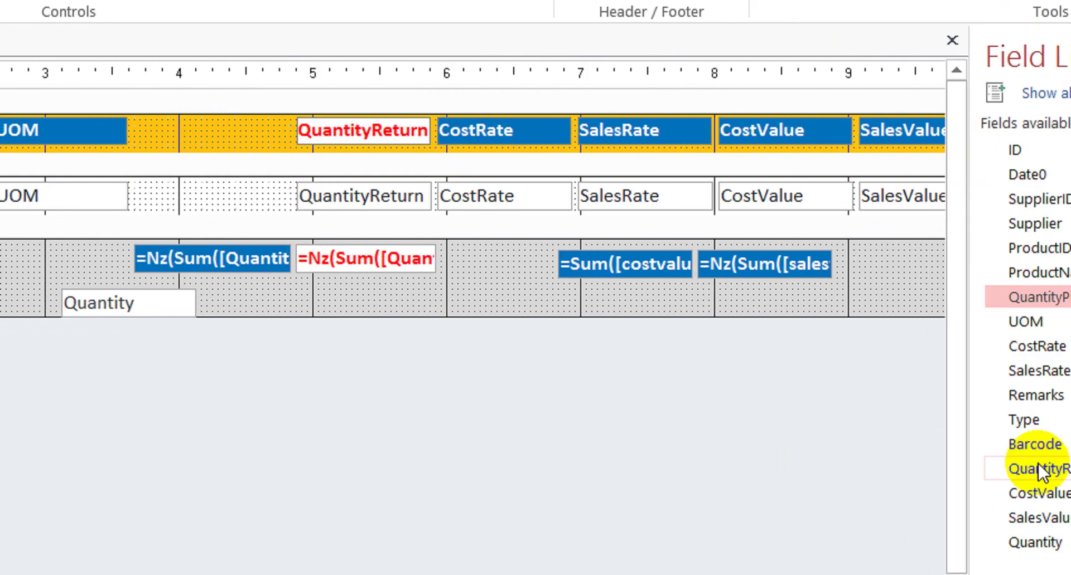
left_click_drag(1060, 299, 258, 156)
left_click_drag(86, 148, 200, 186)
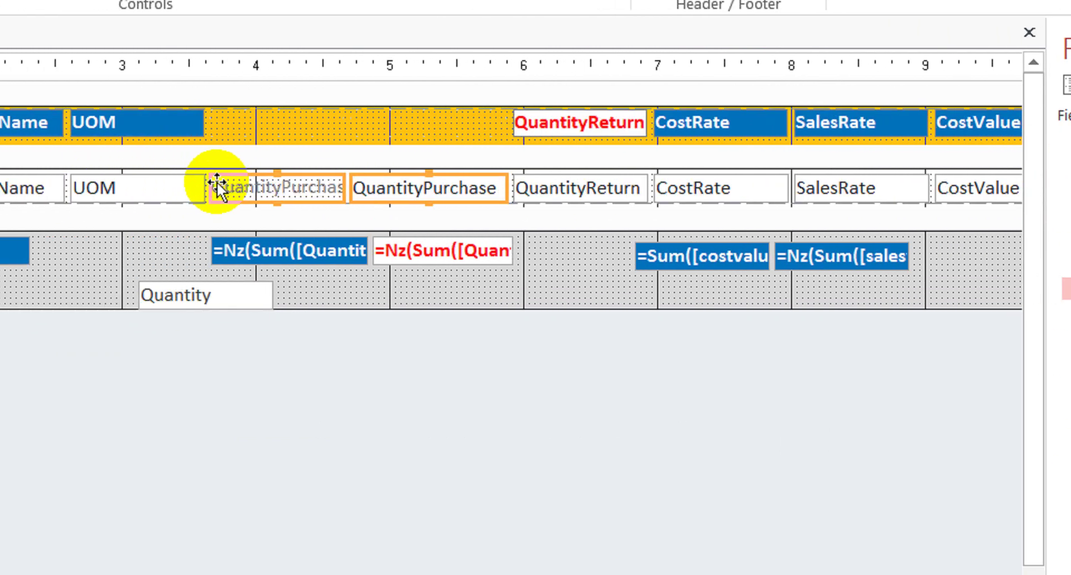
key("ctrl+z")
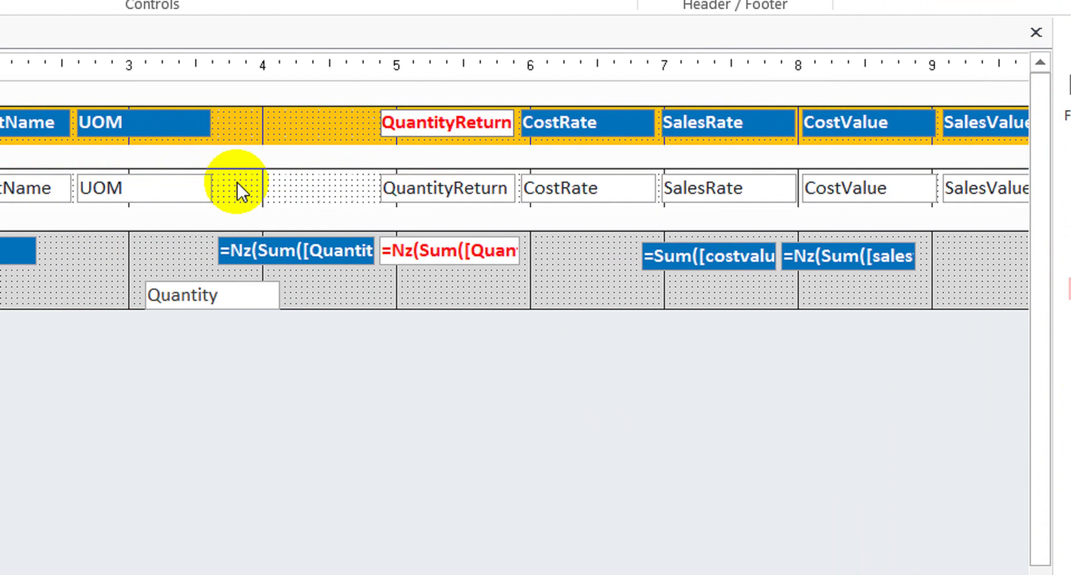
Remove the empty layout column after UOM and insert the QuantityPurchase field between UOM and QuantityReturn
left_click(258, 182)
key("Delete")
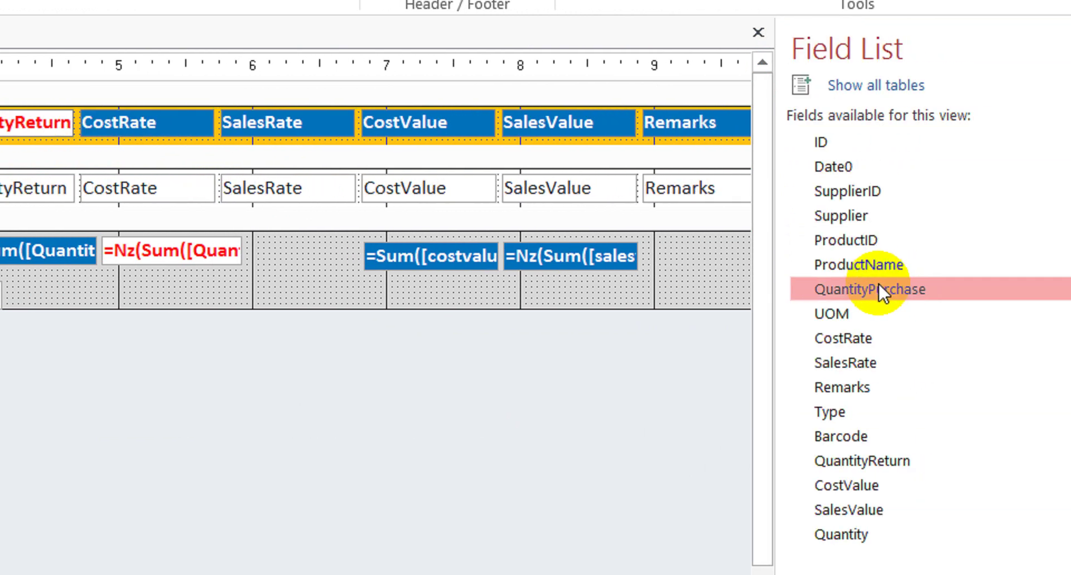
mouse_move(878, 285)
left_mouse_down()
mouse_move(103, 146)
mouse_move(144, 139)
mouse_move(209, 154)
left_mouse_up()
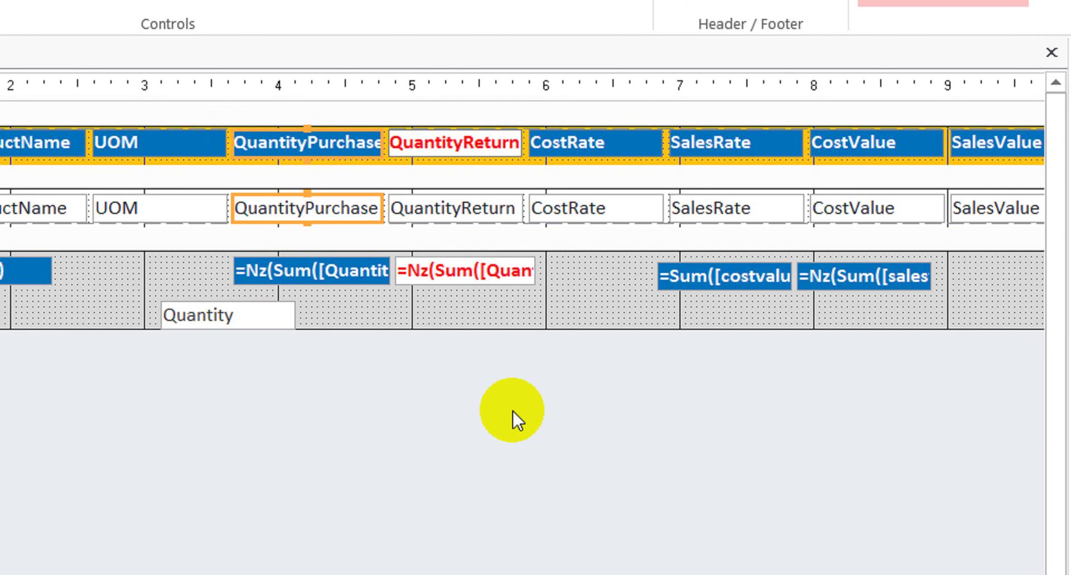
left_click(502, 415)
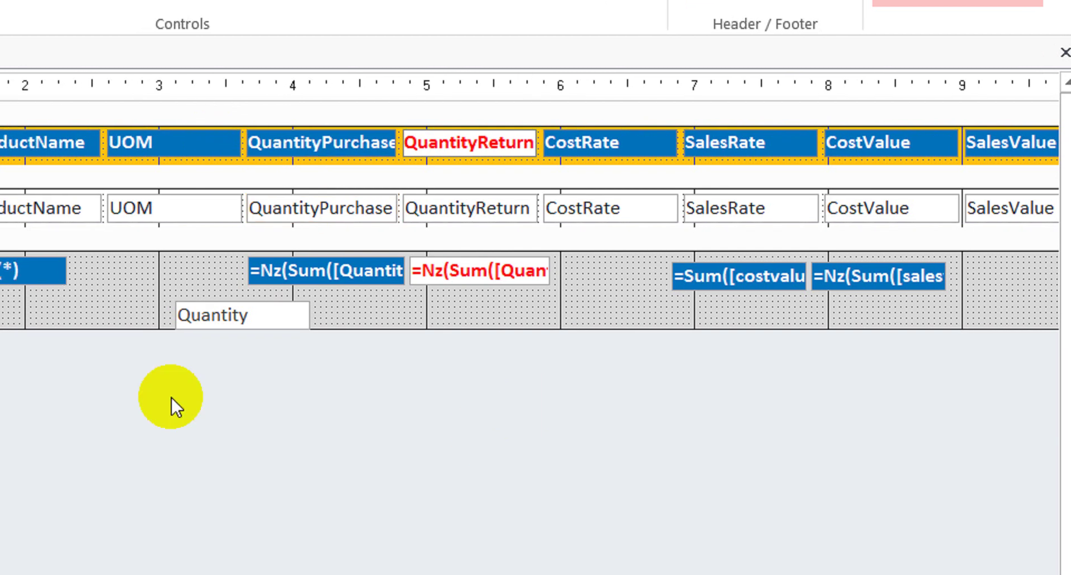
left_click_drag(284, 366, 197, 317)
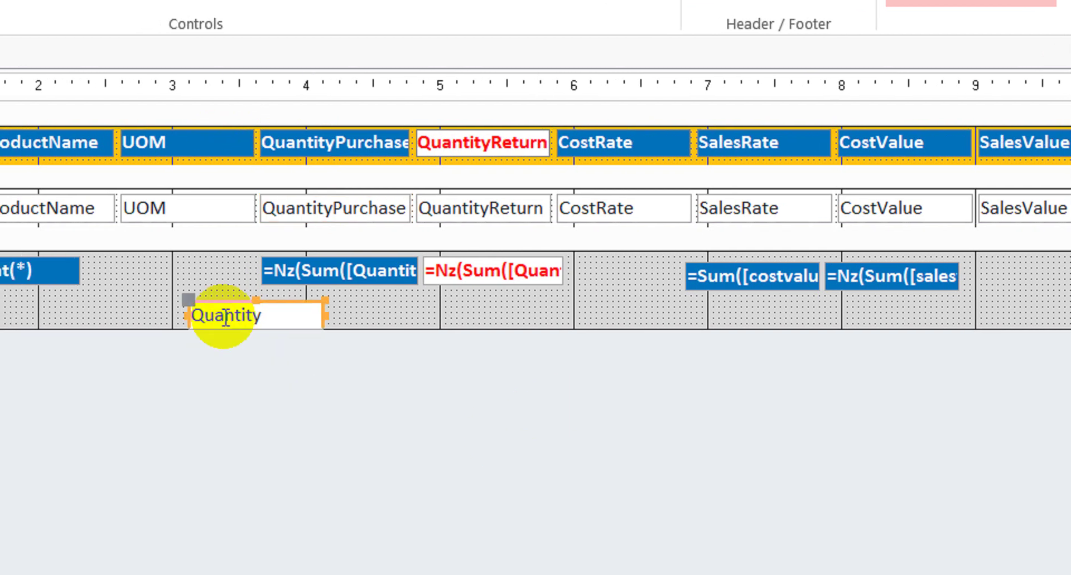
right_click(253, 314)
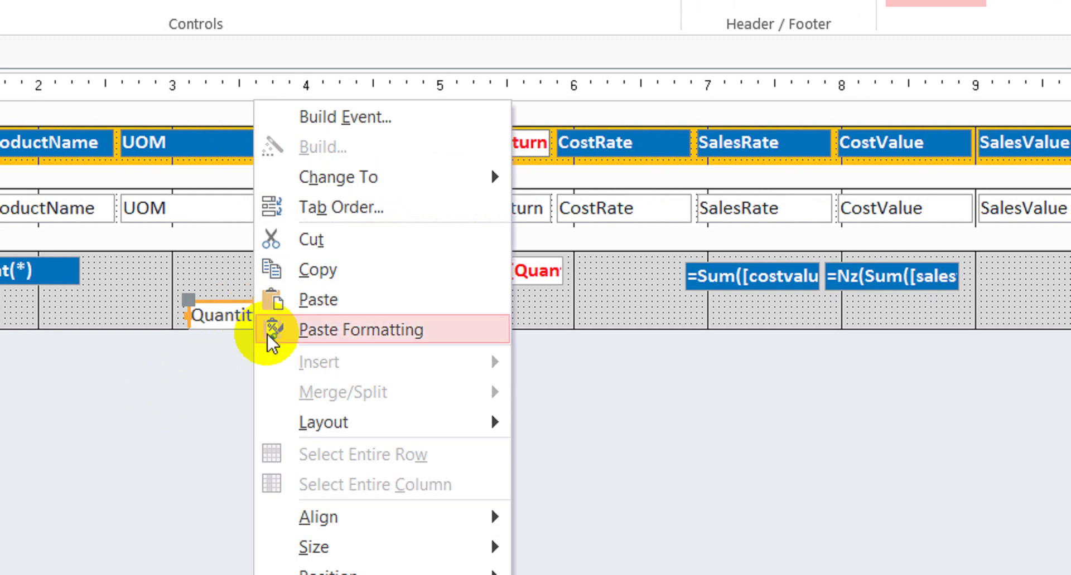
left_click(830, 446)
Check the QuantityPurchase and QuantityReturn columns in Form View and return PurchasesSubform to Design View
left_click(42, 130)
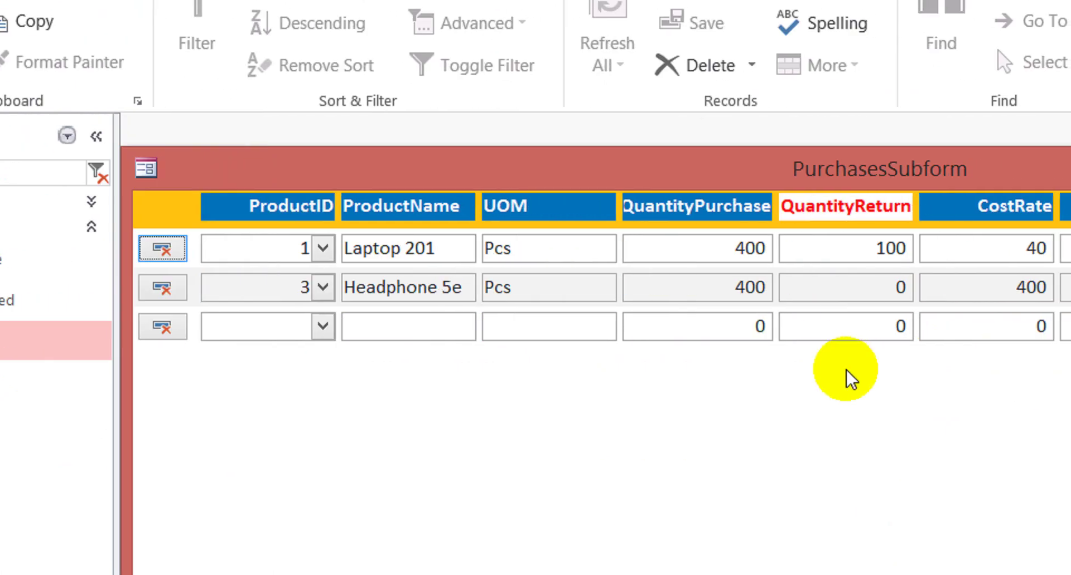
left_click(855, 246)
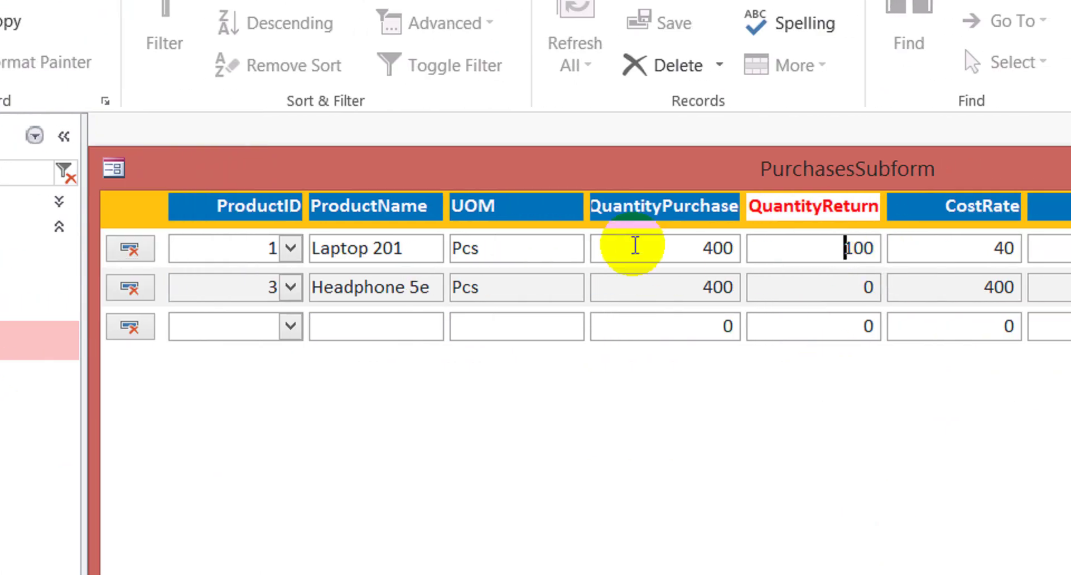
right_click(695, 166)
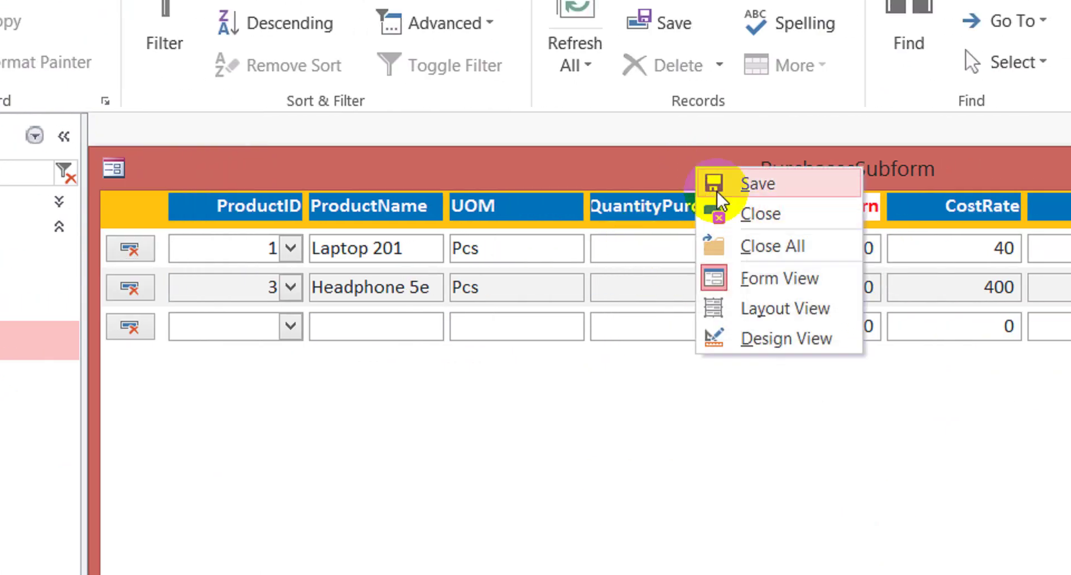
left_click(795, 339)
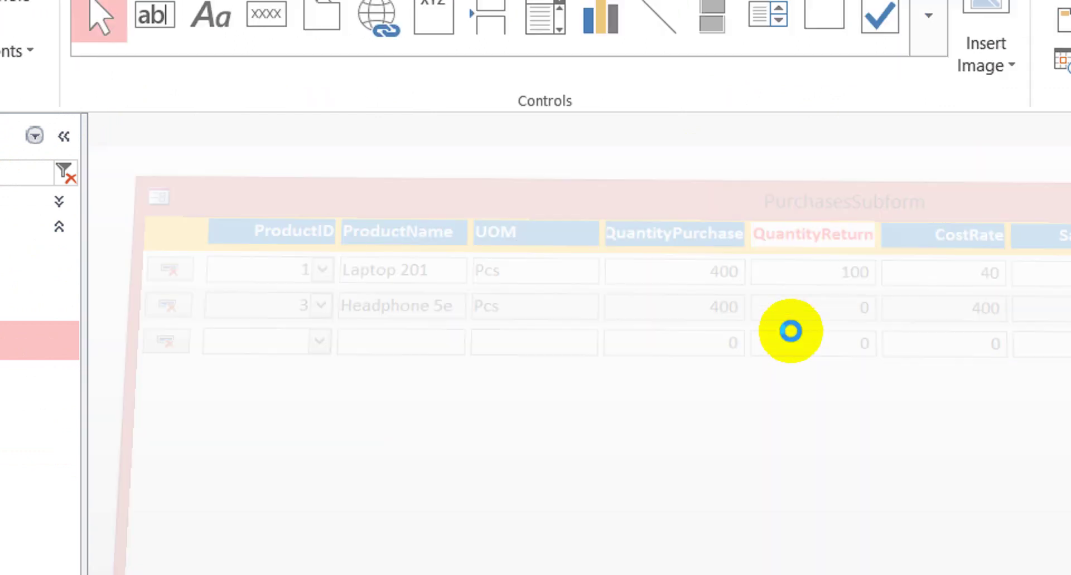
Widen the QuantityPurchase and QuantityReturn columns so their header labels fit completely
left_click(693, 218)
left_click(693, 212)
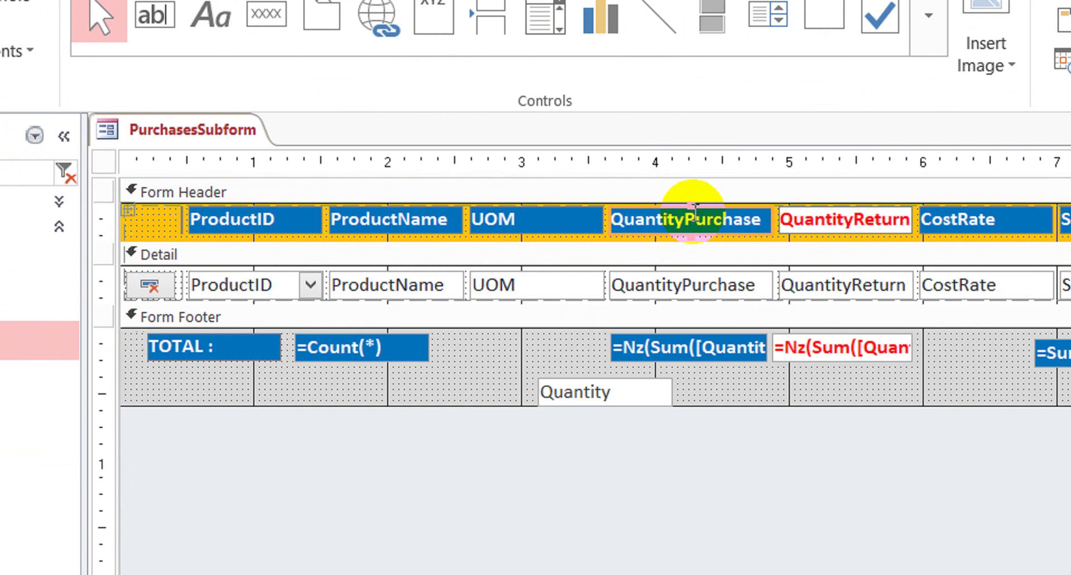
left_click(855, 221)
left_click(849, 223)
left_click(770, 442)
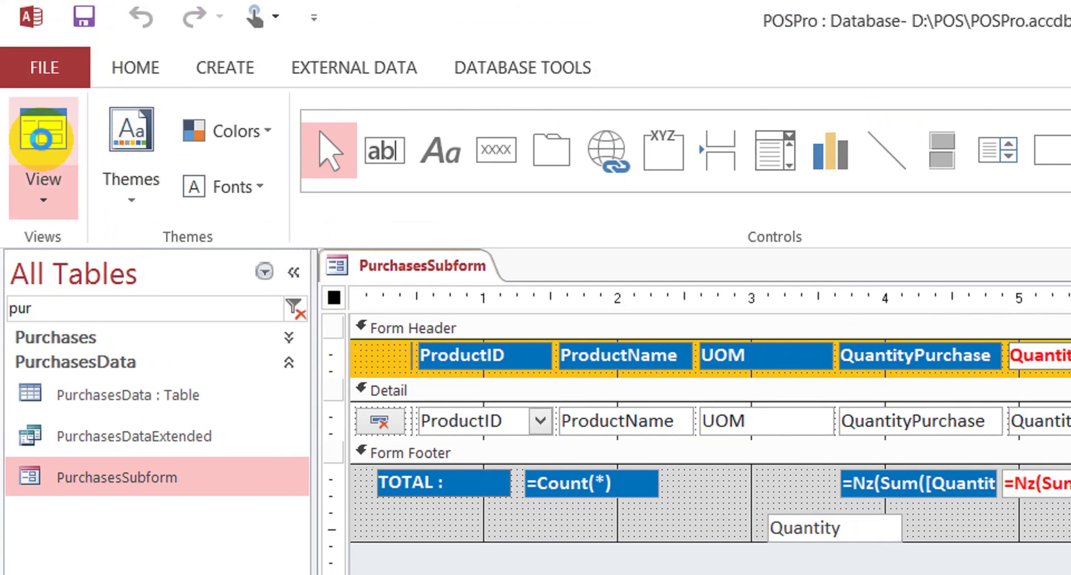
Show PurchasesSubform in Form View and set the QuantityReturn of Laptop 201 to 0
left_click(41, 139)
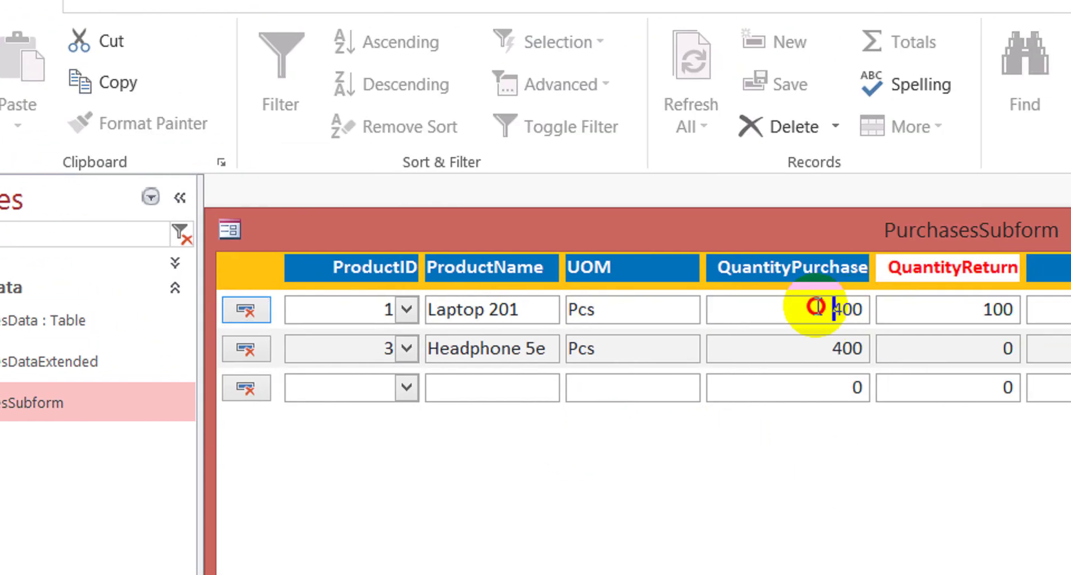
double_click(998, 310)
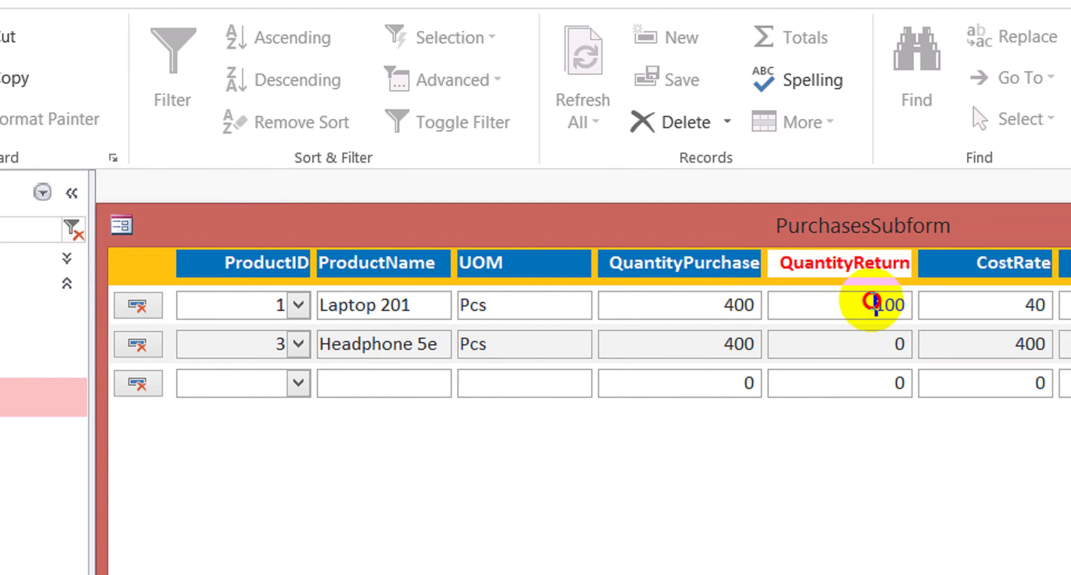
type("0")
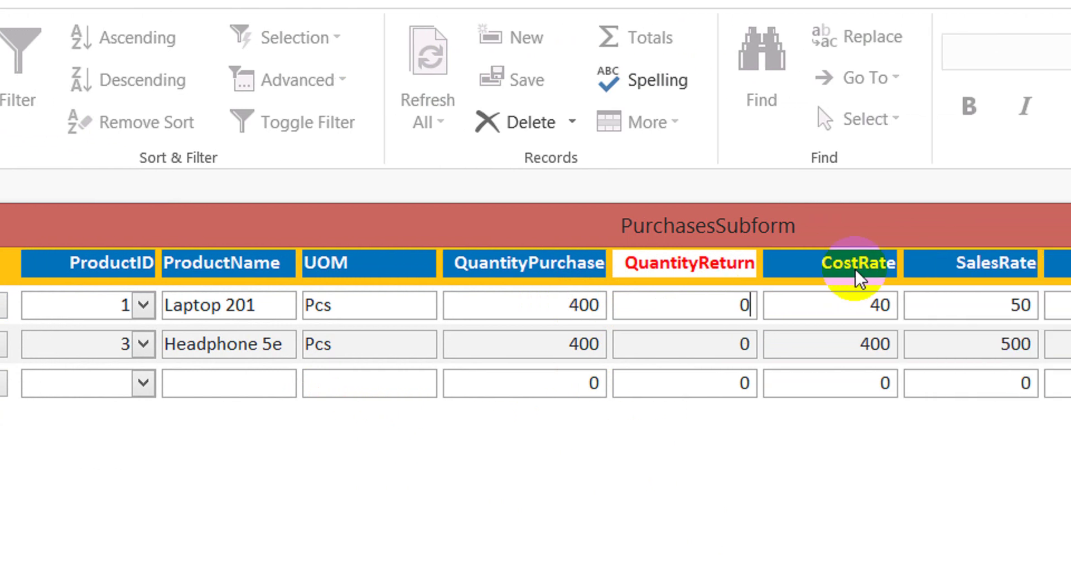
Return PurchasesSubform to Design View, review its rate and value columns, and close the form
left_click(850, 301)
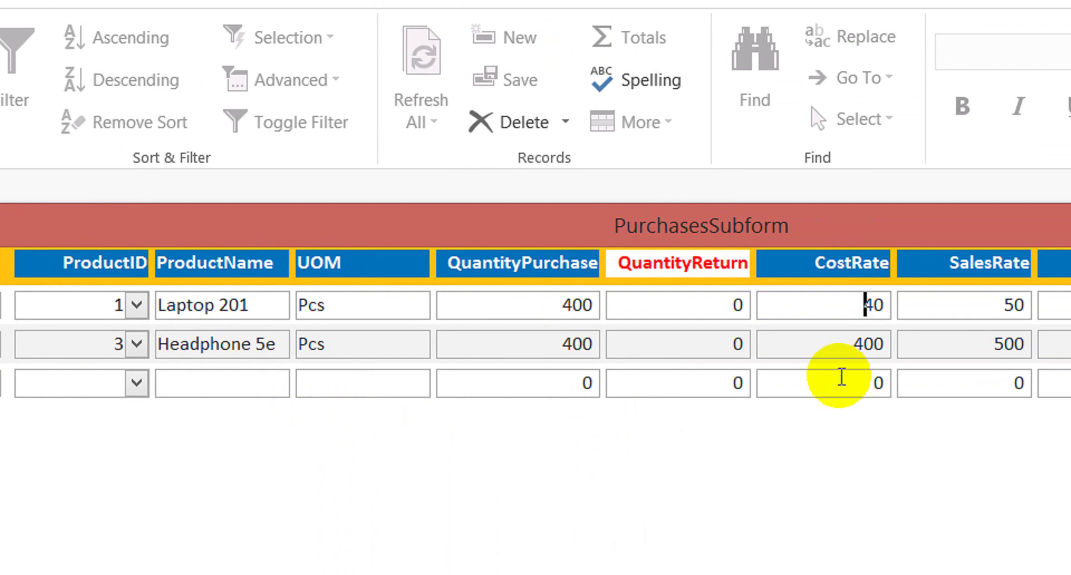
left_click(736, 442)
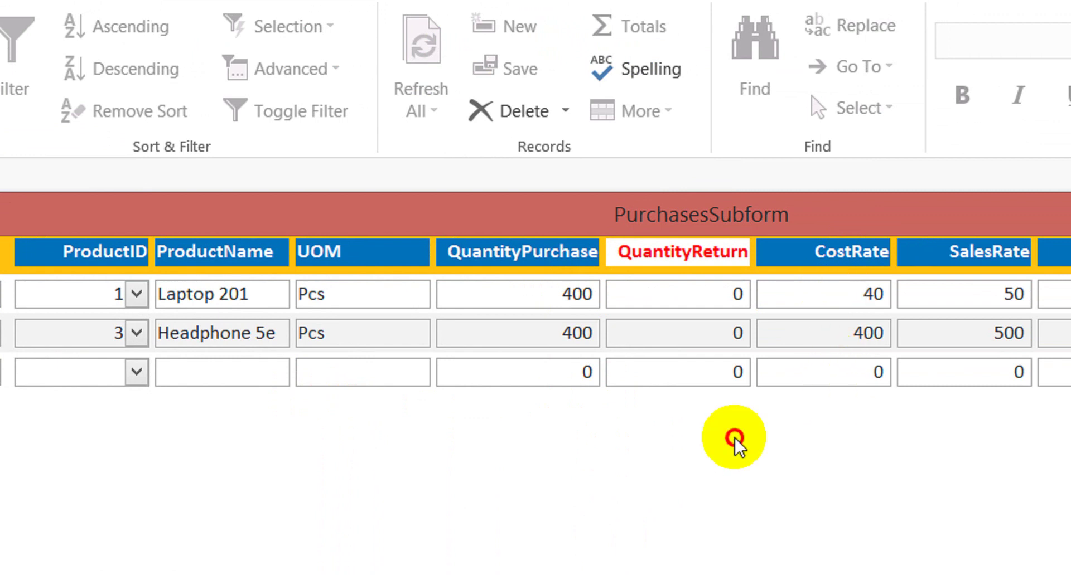
right_click(705, 432)
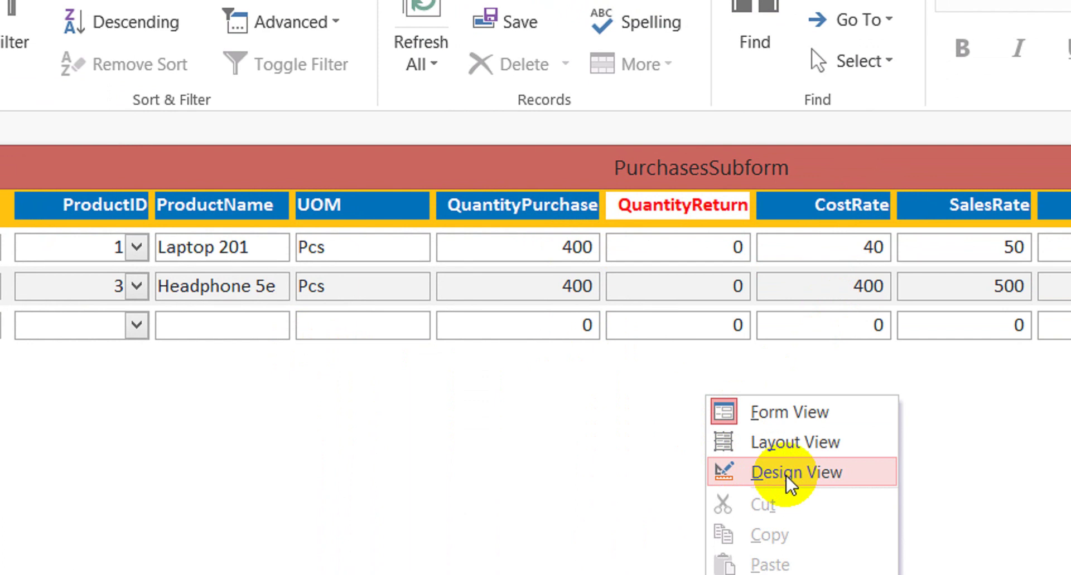
left_click(731, 508)
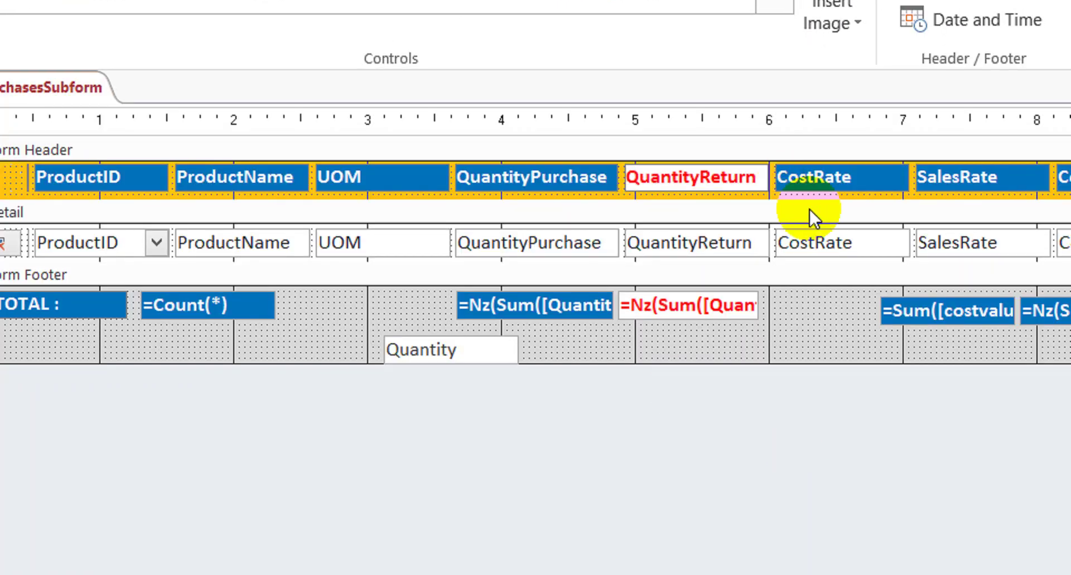
left_click(981, 237)
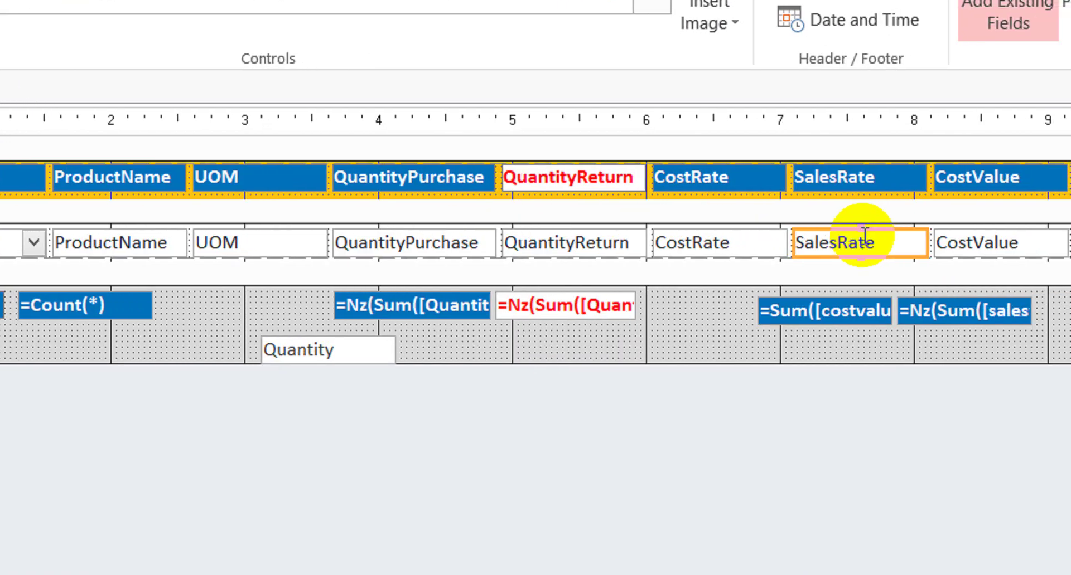
left_click(981, 244)
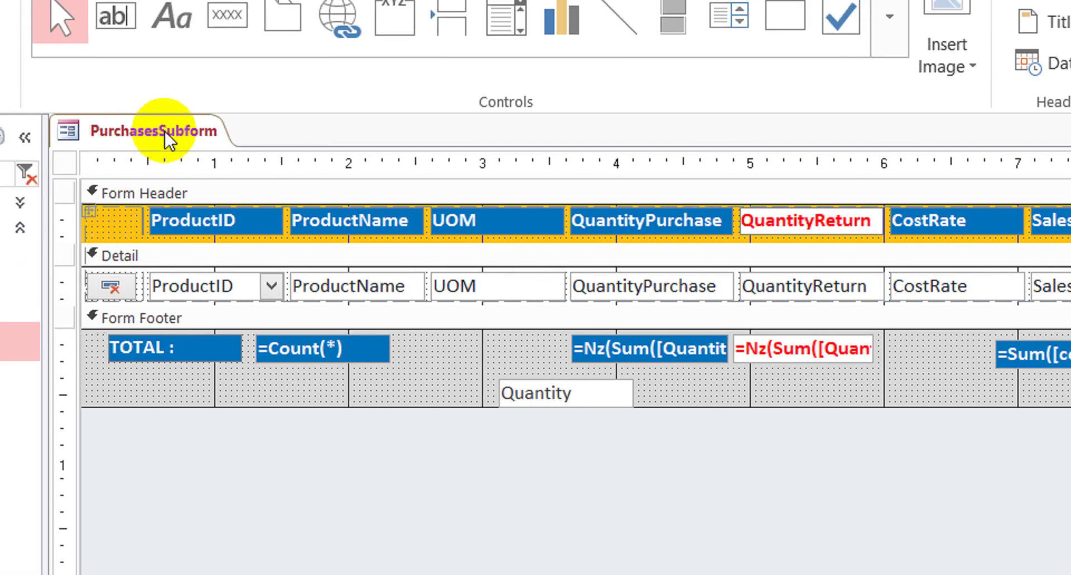
right_click(165, 133)
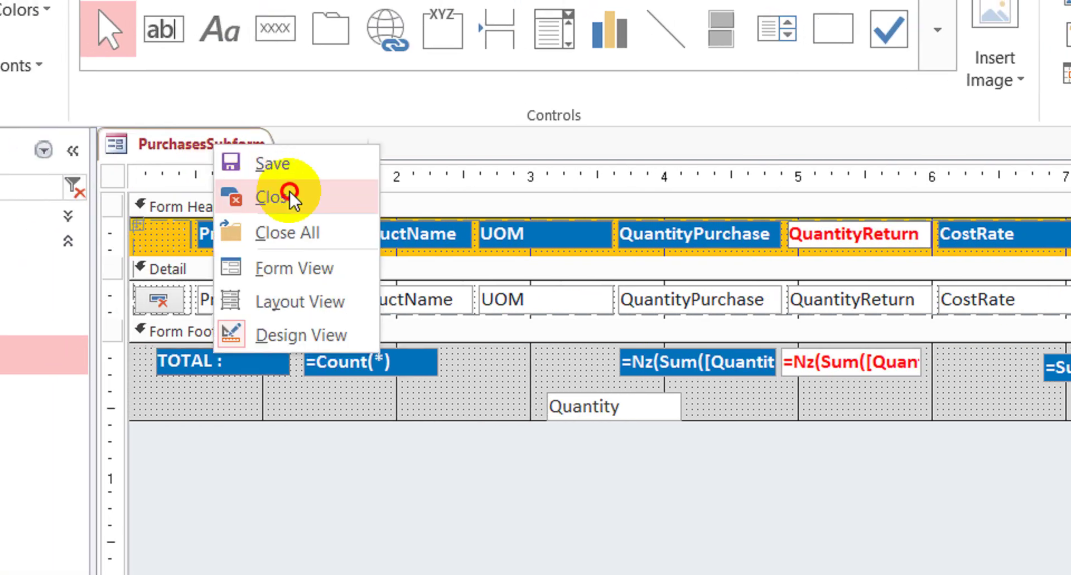
left_click(289, 192)
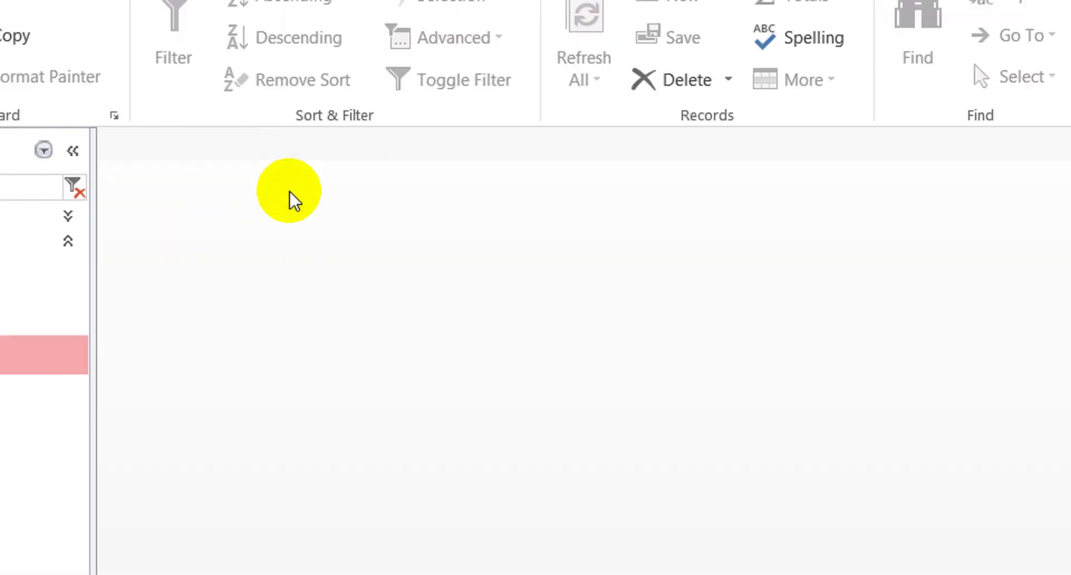
Open the PurchasesDataExtended query in Design View
left_click(96, 275)
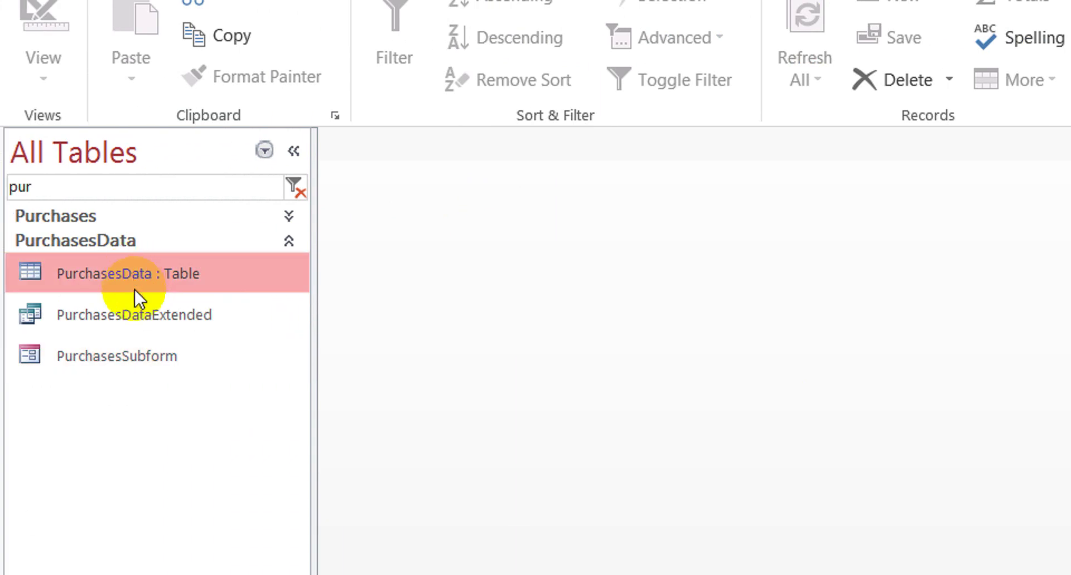
left_click(138, 307)
double_click(139, 309)
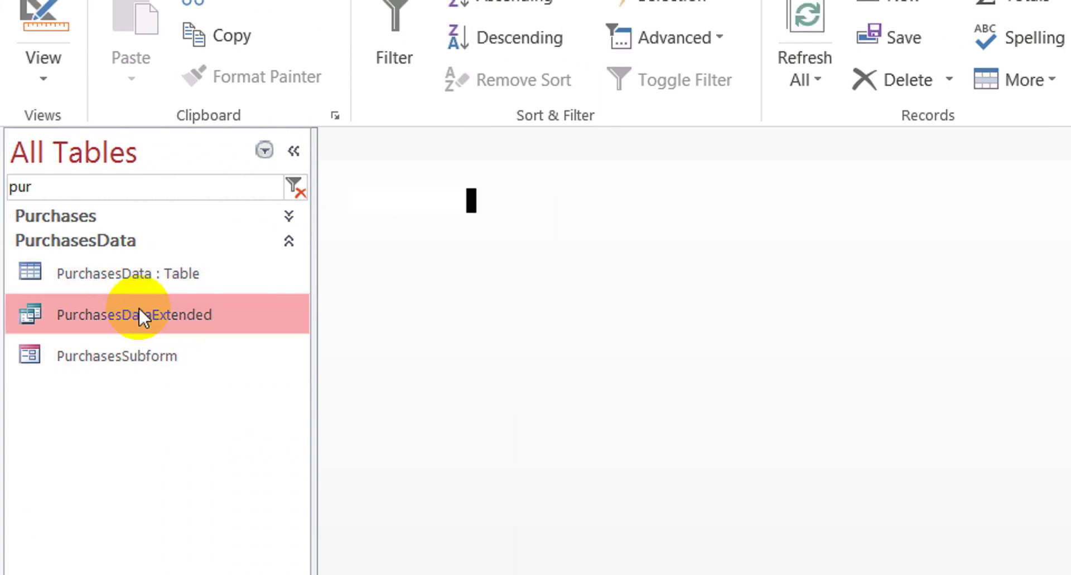
left_click(44, 56)
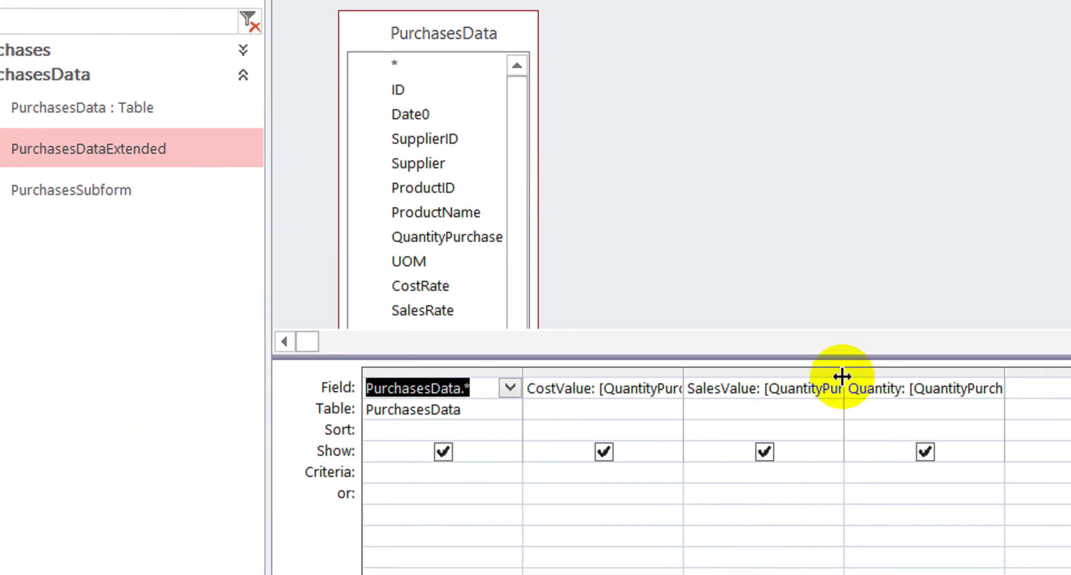
Replace [QuantityPurchase] with [Quantity] in the SalesValue and CostValue expressions and close the query
left_click_drag(841, 375, 1070, 382)
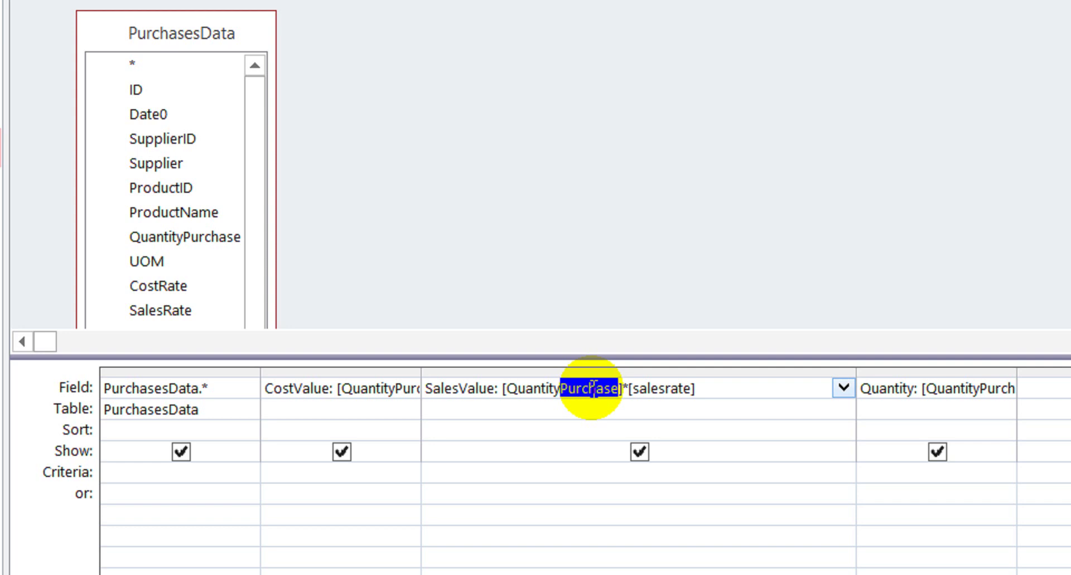
key("Up")
key("Left")
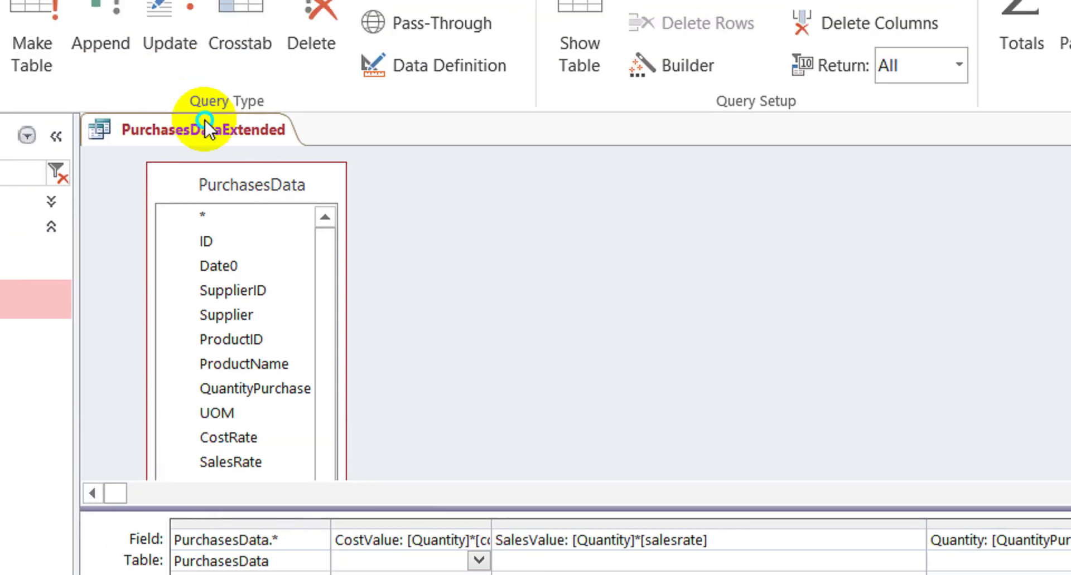
right_click(204, 120)
left_click(273, 181)
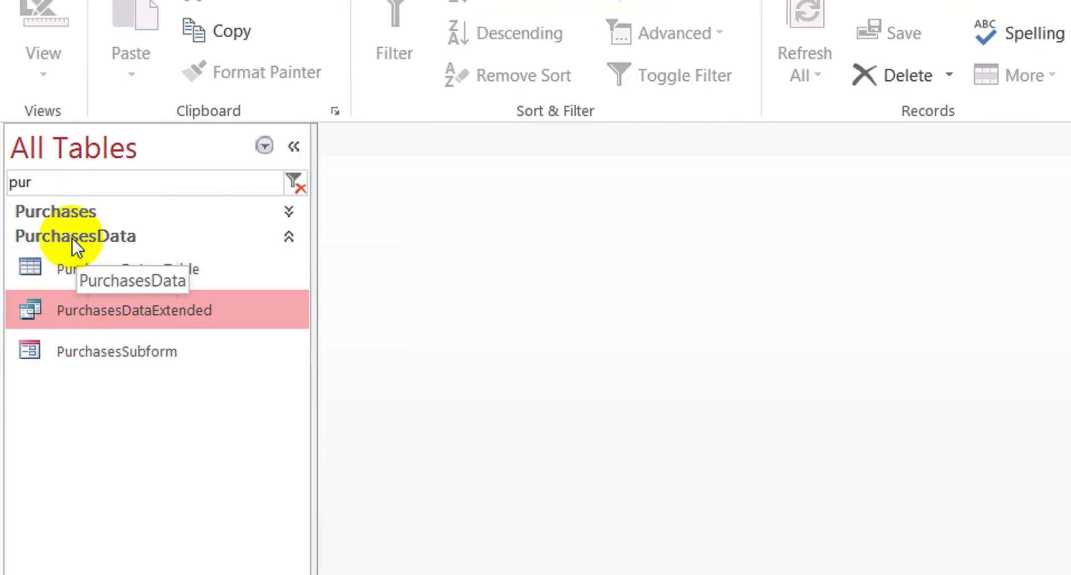
Open the Purchases form and start a new purchase record with SupplierID 2, ABC Co
left_click(75, 211)
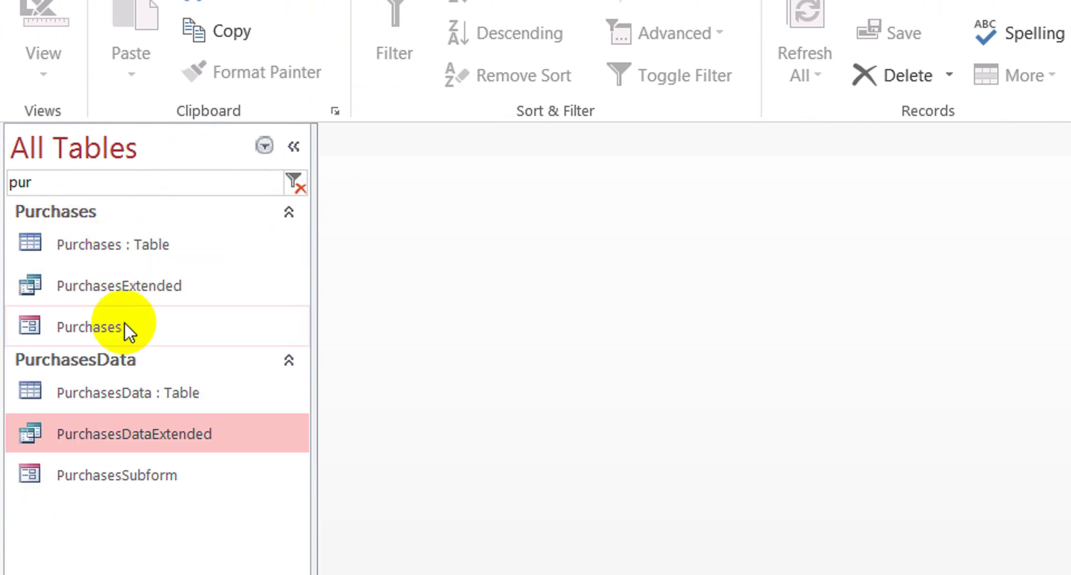
left_click(119, 326)
double_click(118, 324)
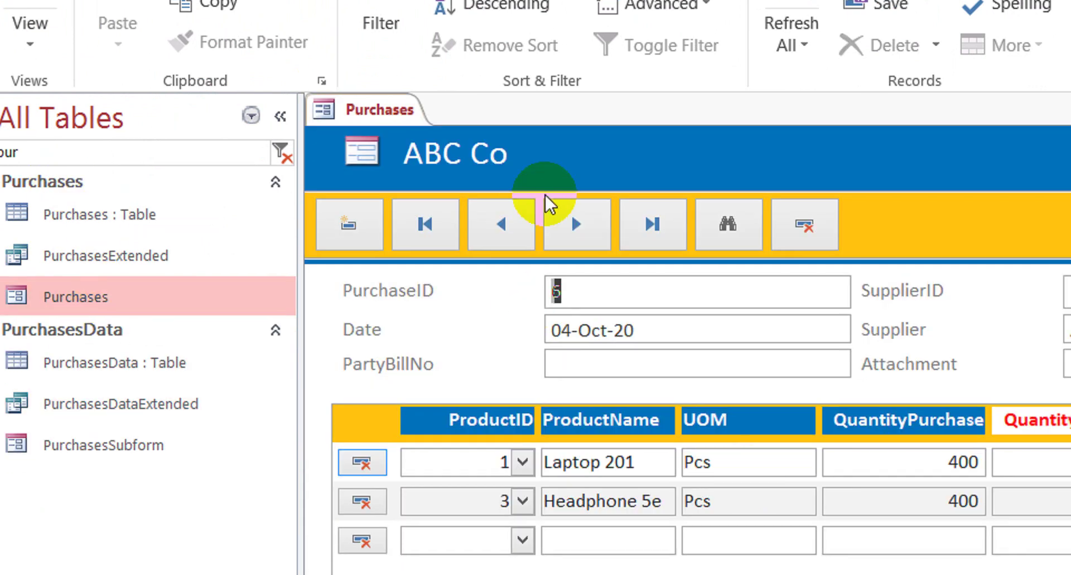
left_click(350, 226)
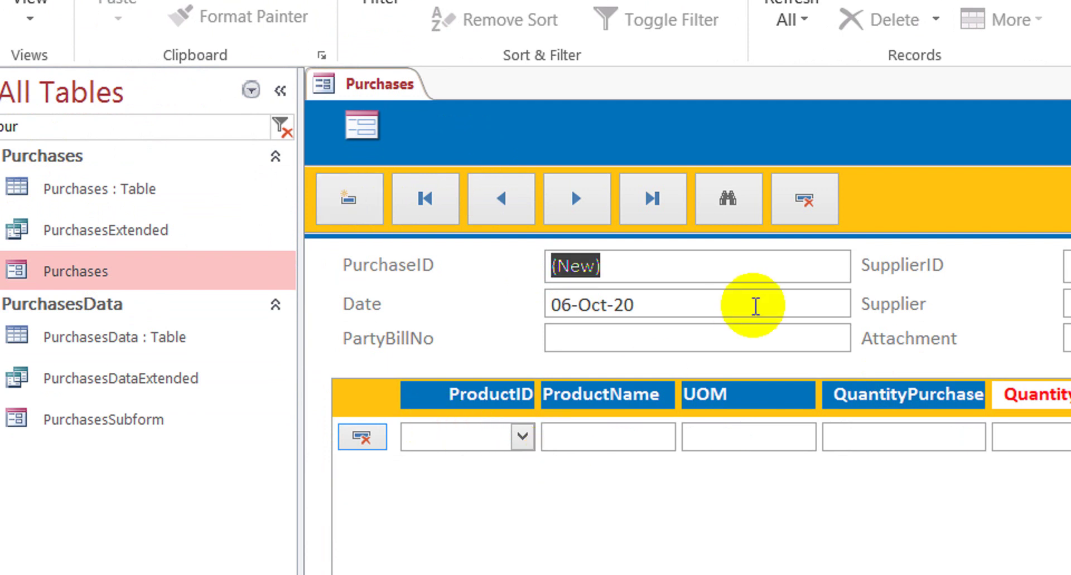
left_click(731, 344)
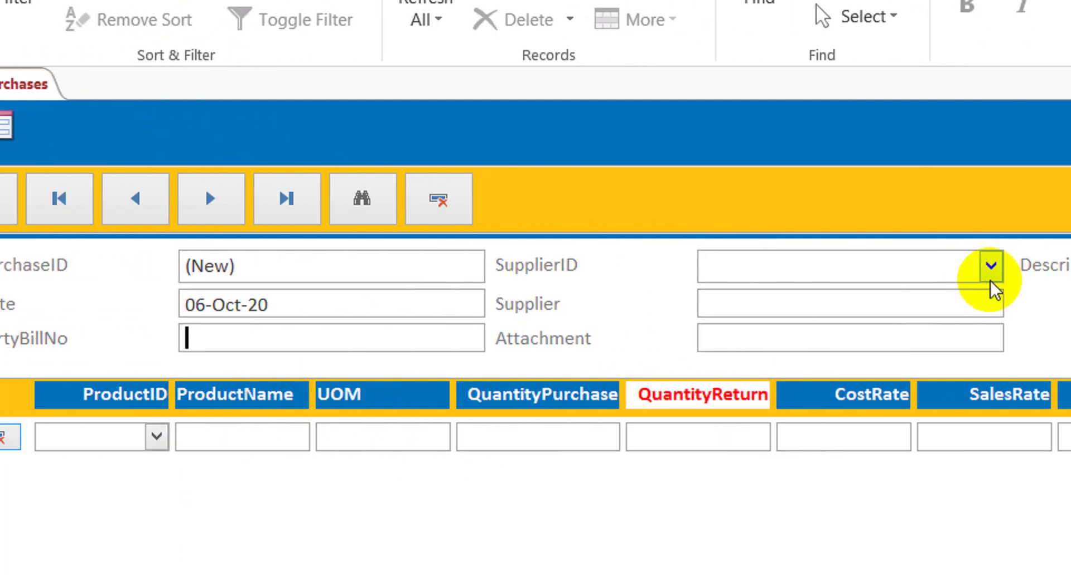
left_click(875, 266)
left_click(778, 298)
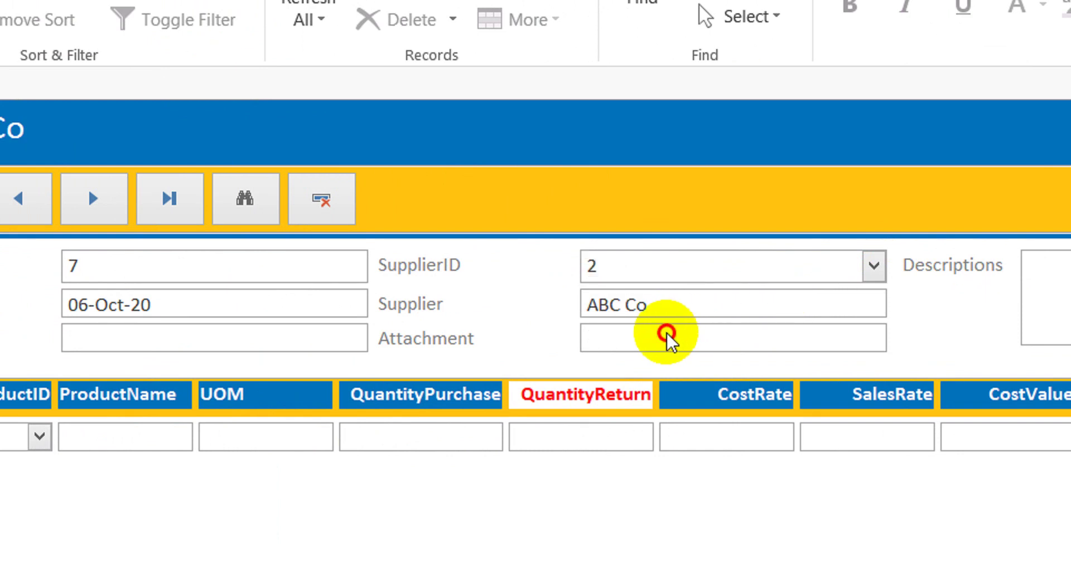
Add a line for product 3, Headphone 5e, with QuantityPurchase 12 and QuantityReturn 4
left_click(40, 437)
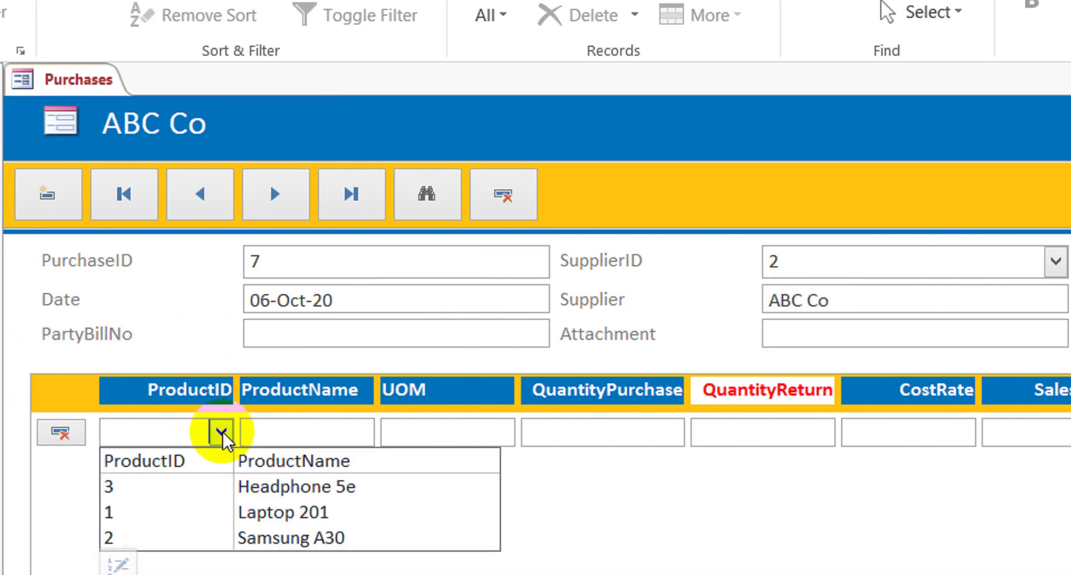
left_click(207, 487)
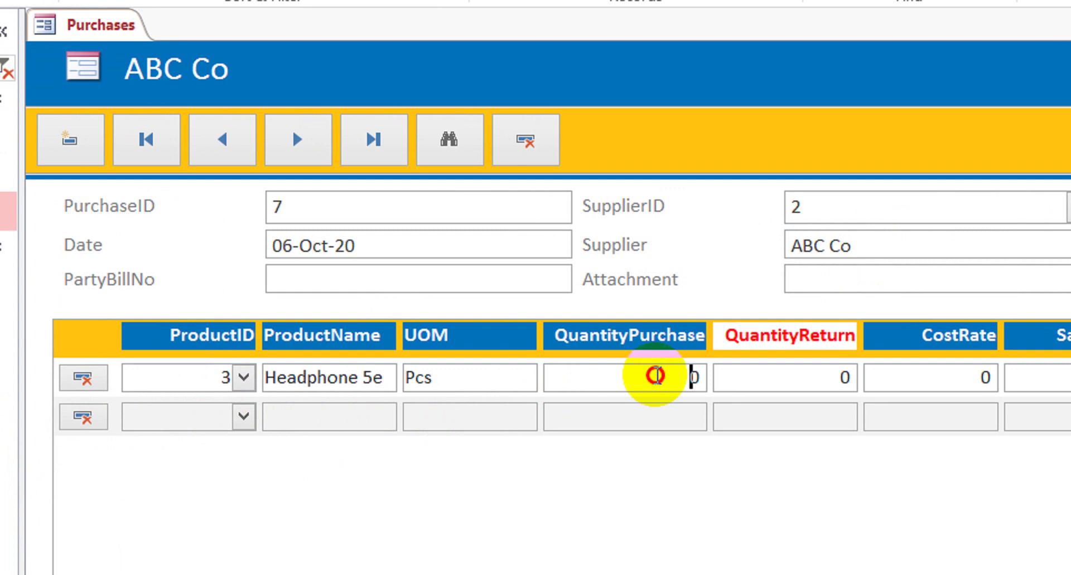
double_click(655, 375)
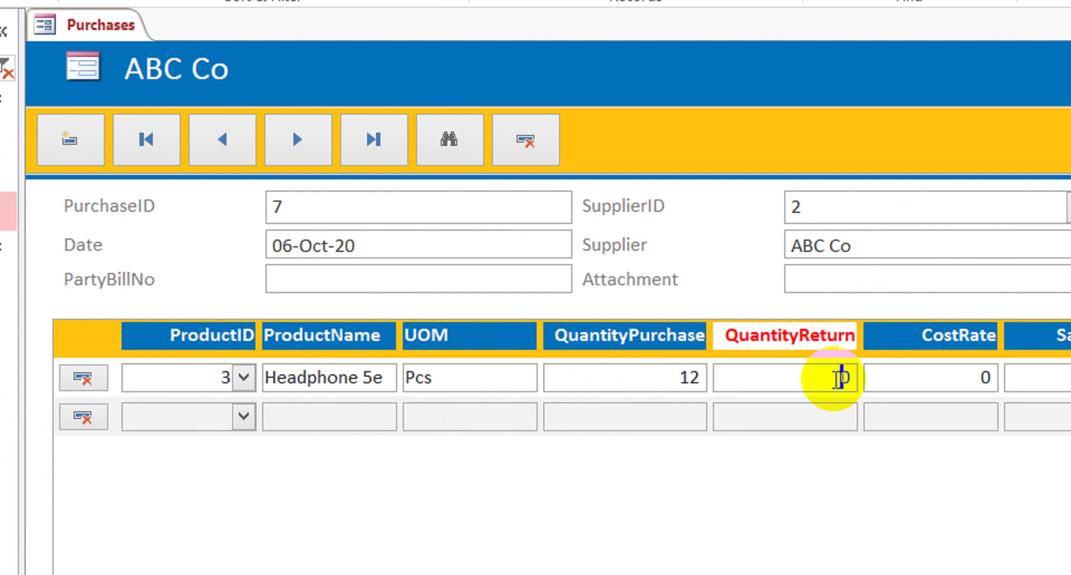
double_click(841, 378)
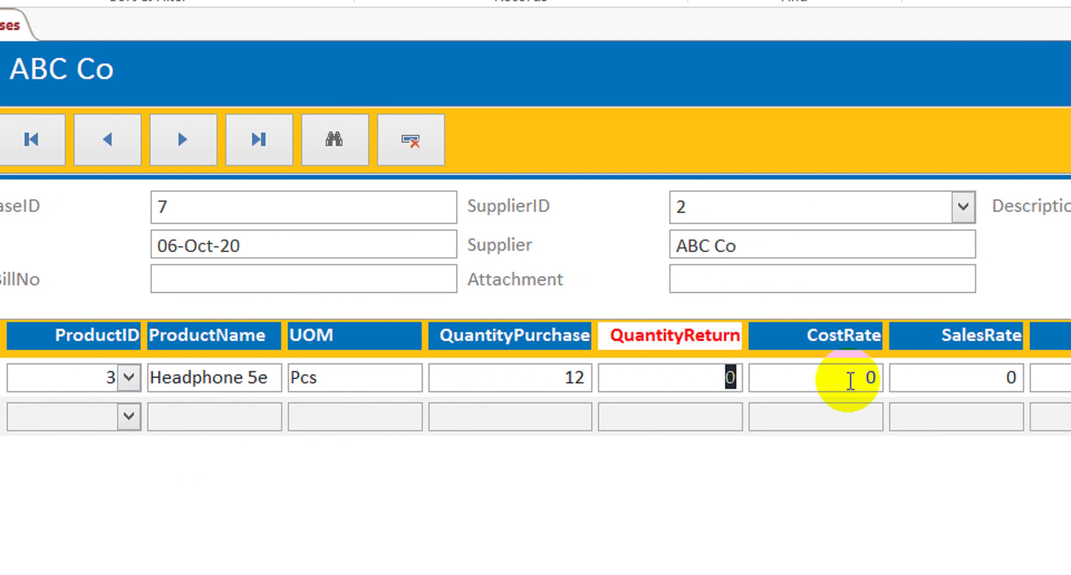
type("4")
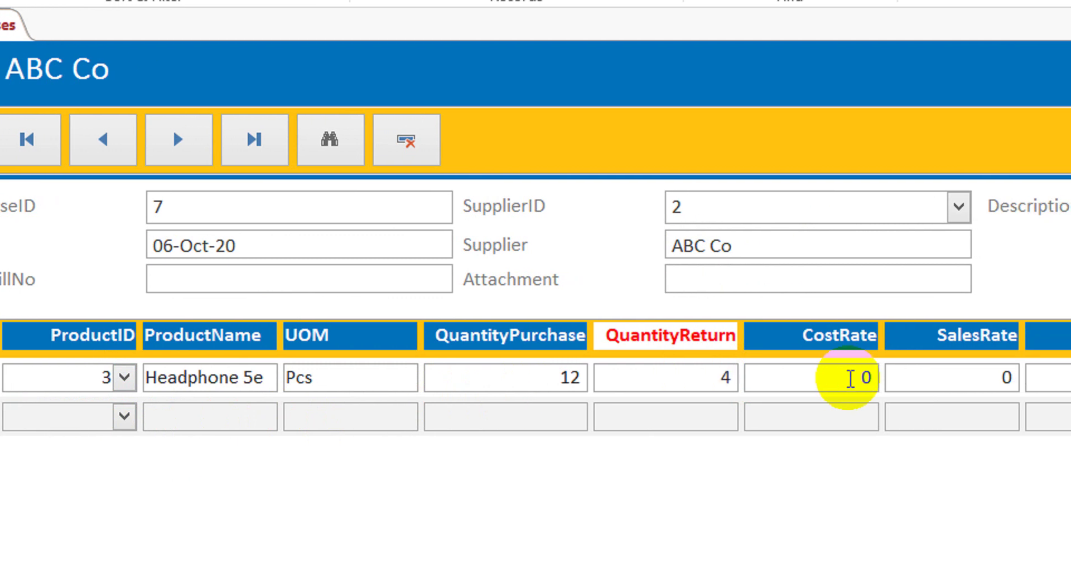
Set the Headphone 5e line's CostRate to 200 and SalesRate to 300, updating its calculated values
left_click(850, 377)
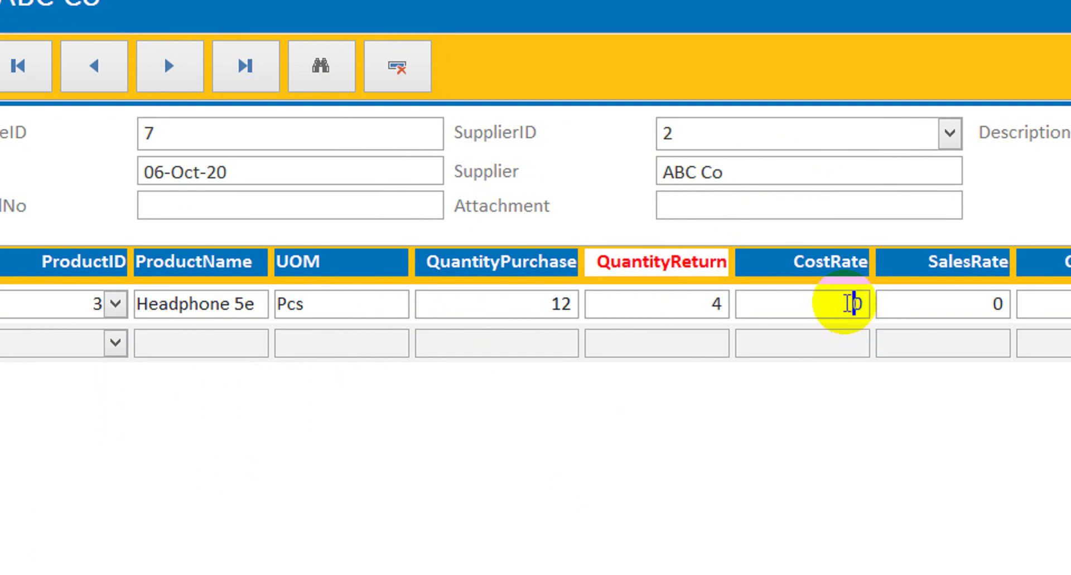
double_click(853, 304)
type("200")
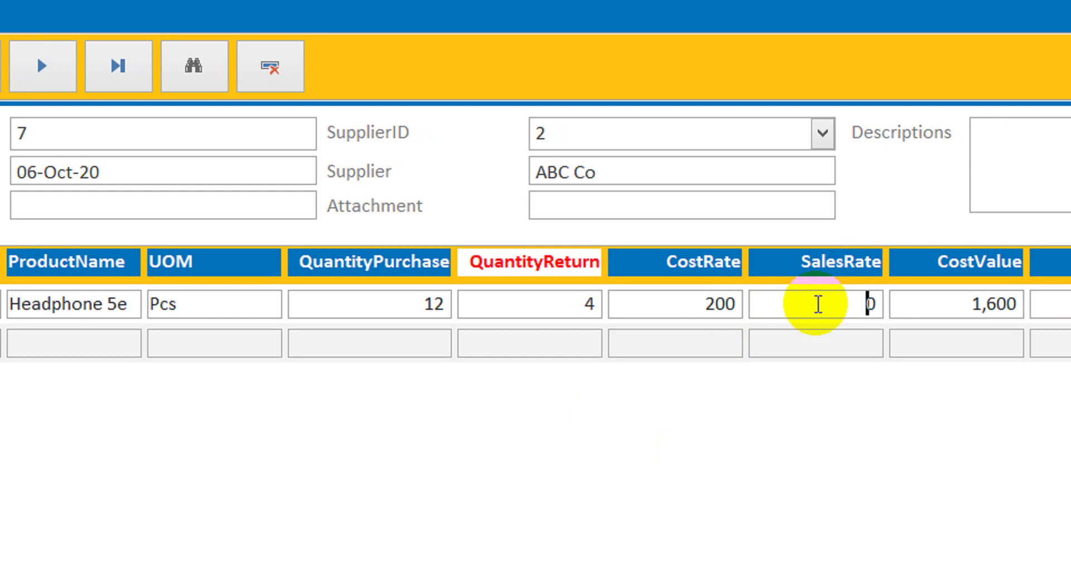
double_click(849, 304)
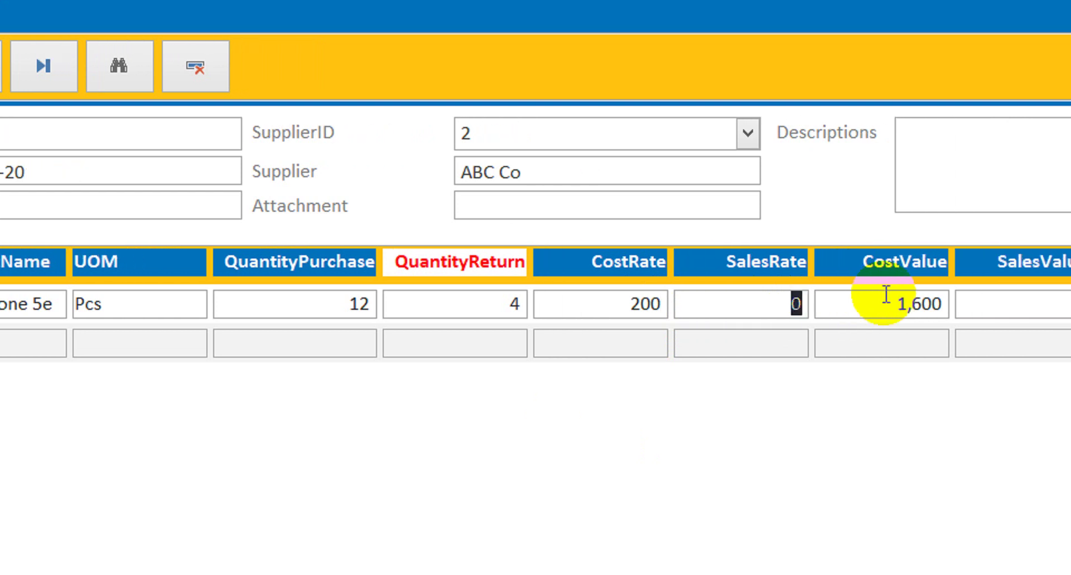
type("300")
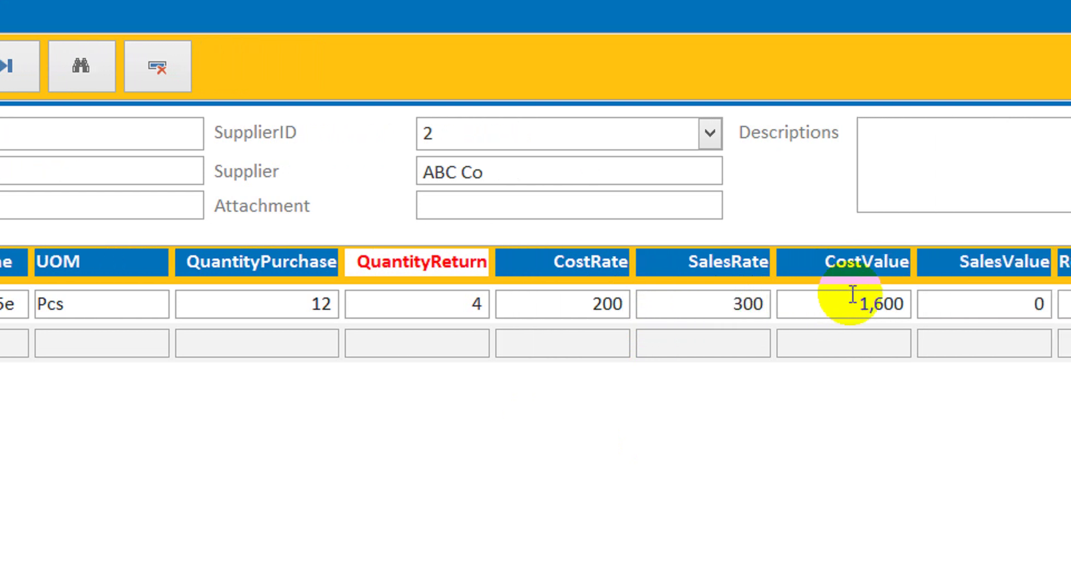
left_click(990, 304)
Change the Headphone 5e QuantityReturn to 3, try a full return of 12, and set it back to 3
left_click(386, 318)
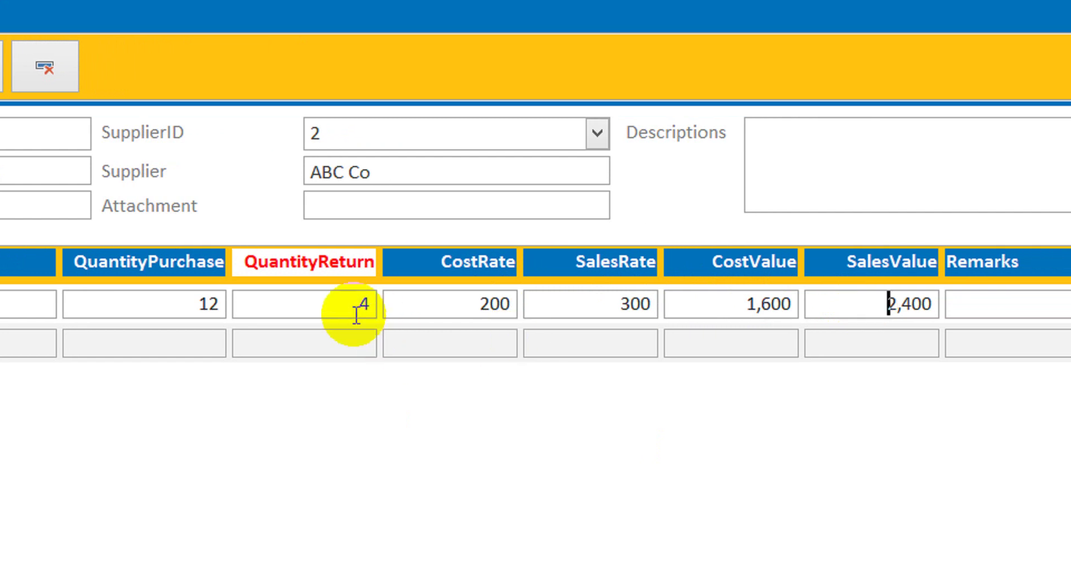
double_click(363, 303)
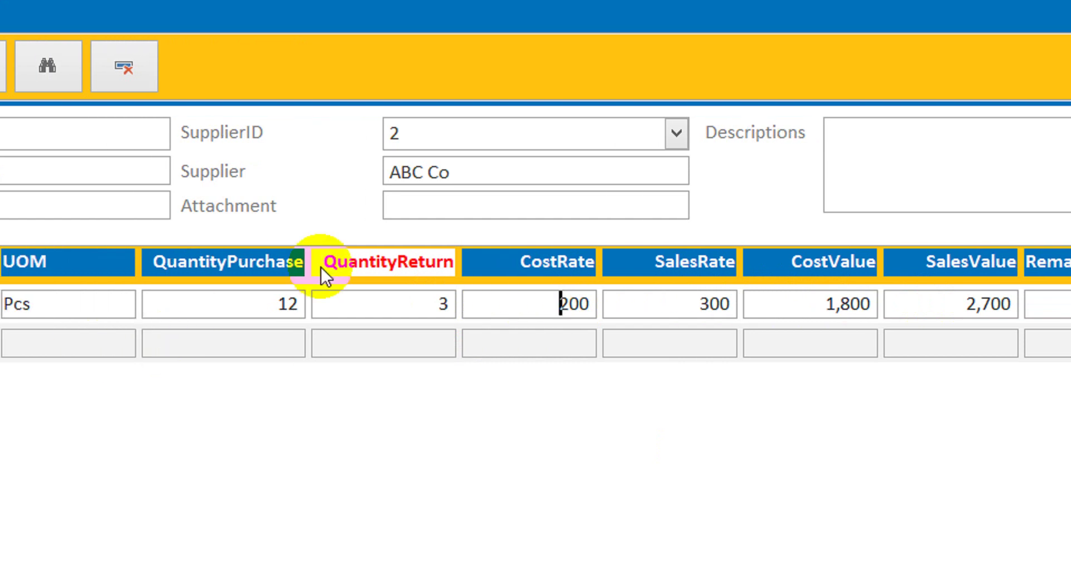
double_click(418, 300)
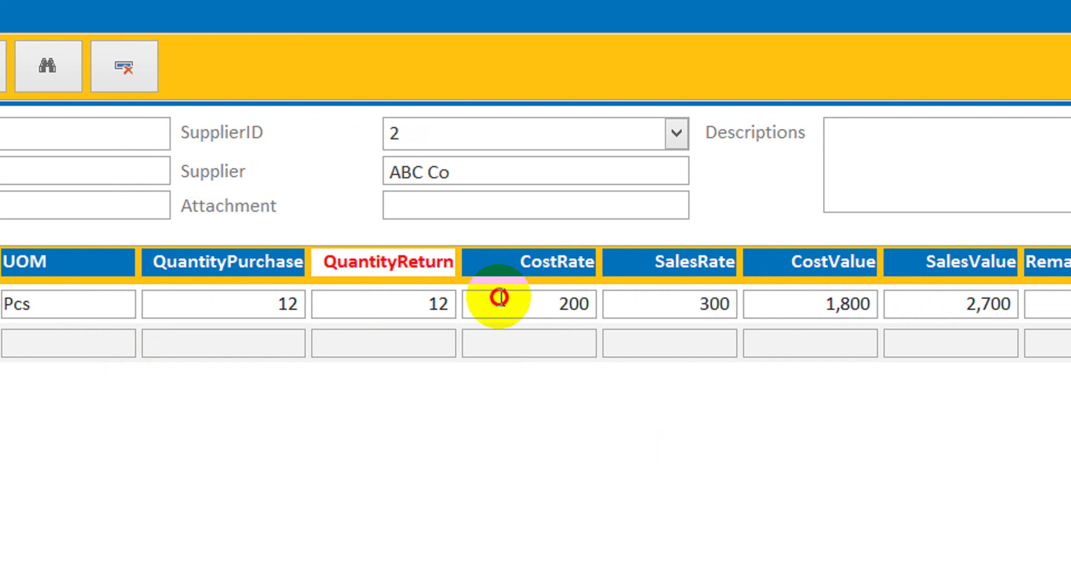
left_click(410, 304)
double_click(409, 304)
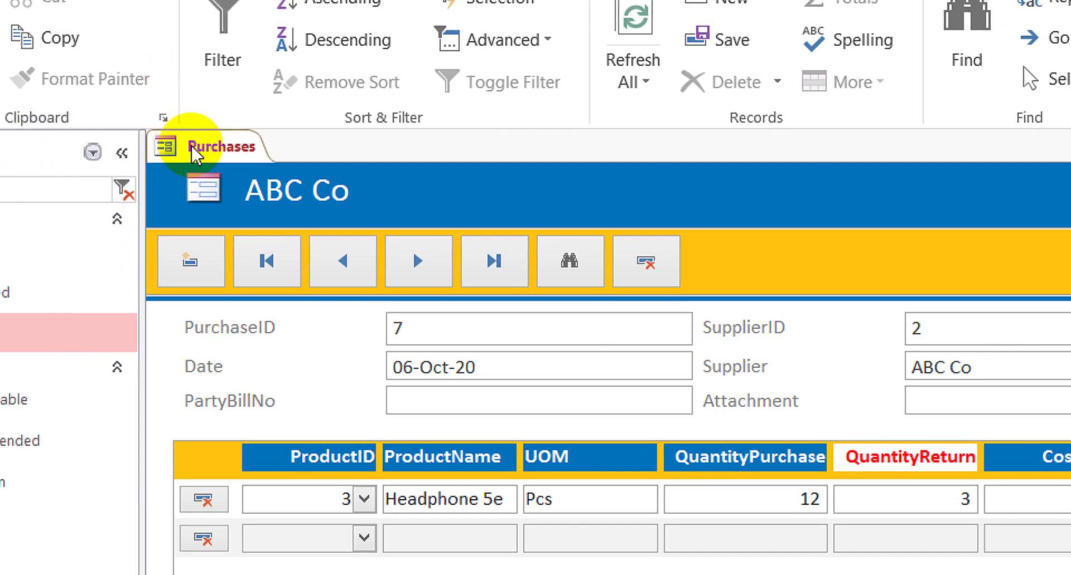
Close the Purchases form, select PurchasesSubform and collapse the Purchases object group
right_click(237, 156)
left_click(297, 203)
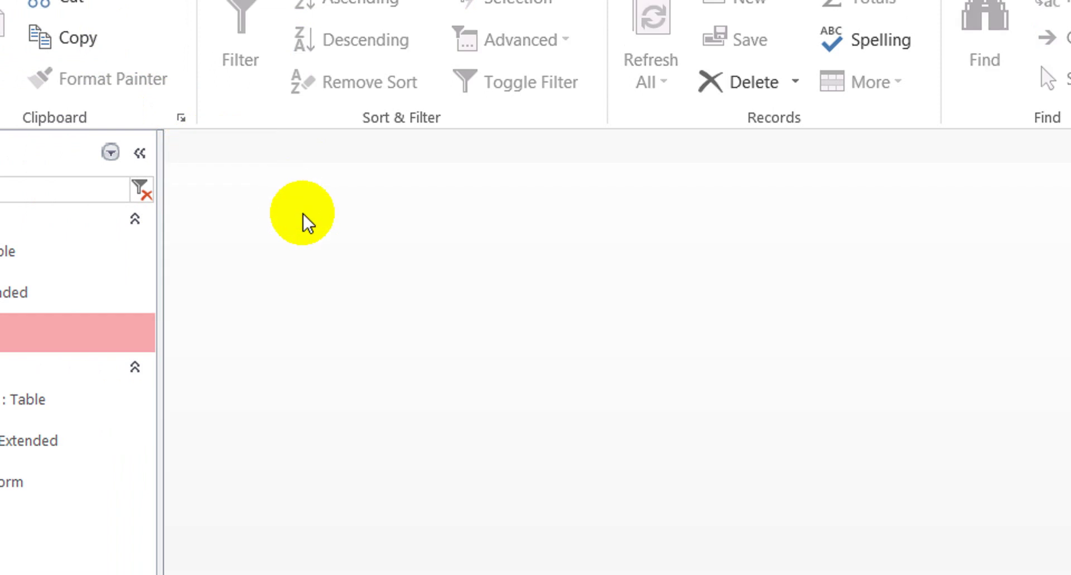
left_click(142, 297)
left_click(121, 348)
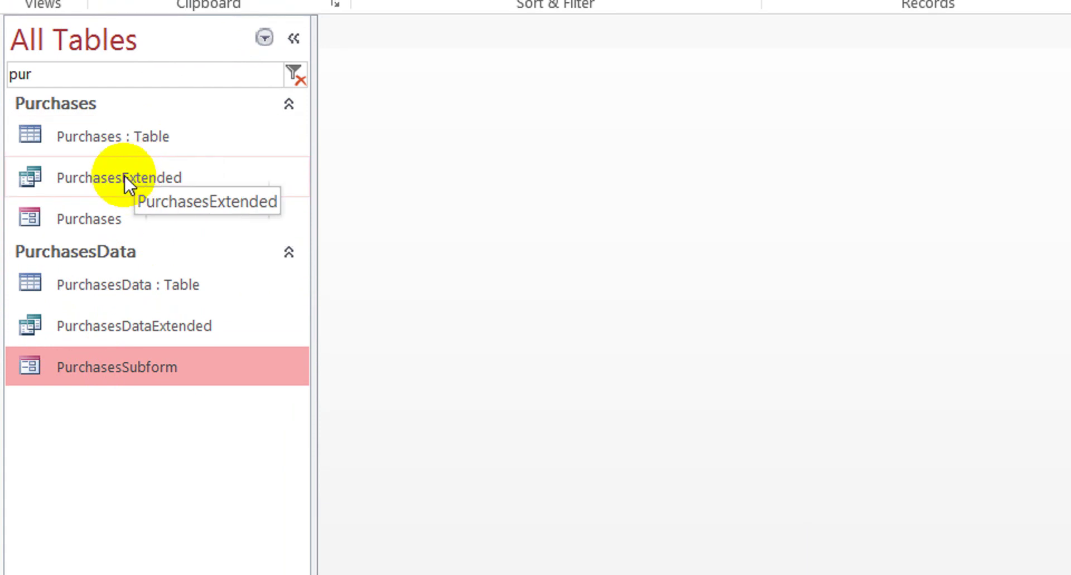
left_click(286, 104)
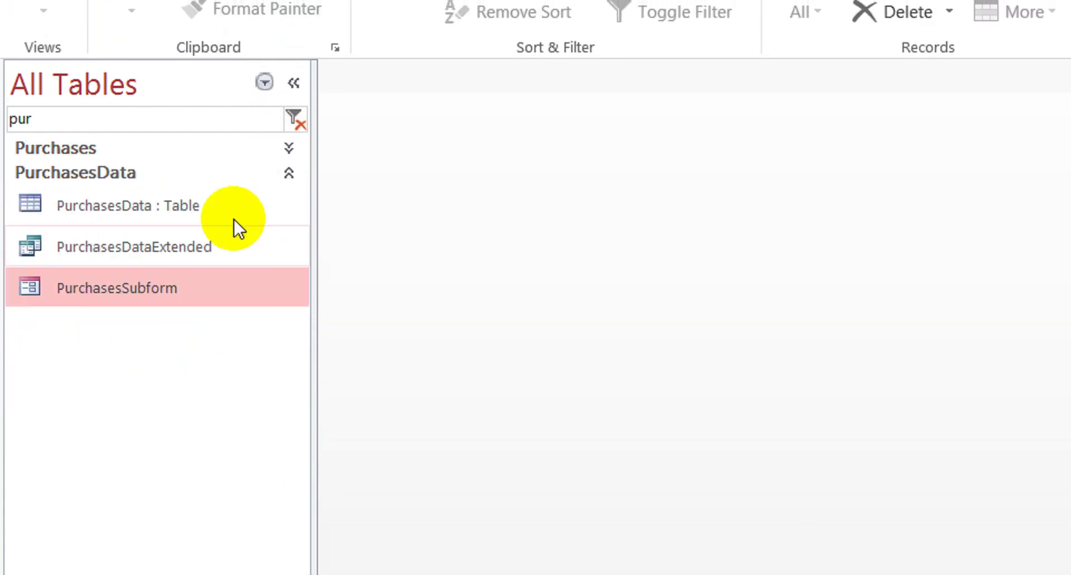
Open the PurchasesDataExtended query in Design View
left_click(175, 213)
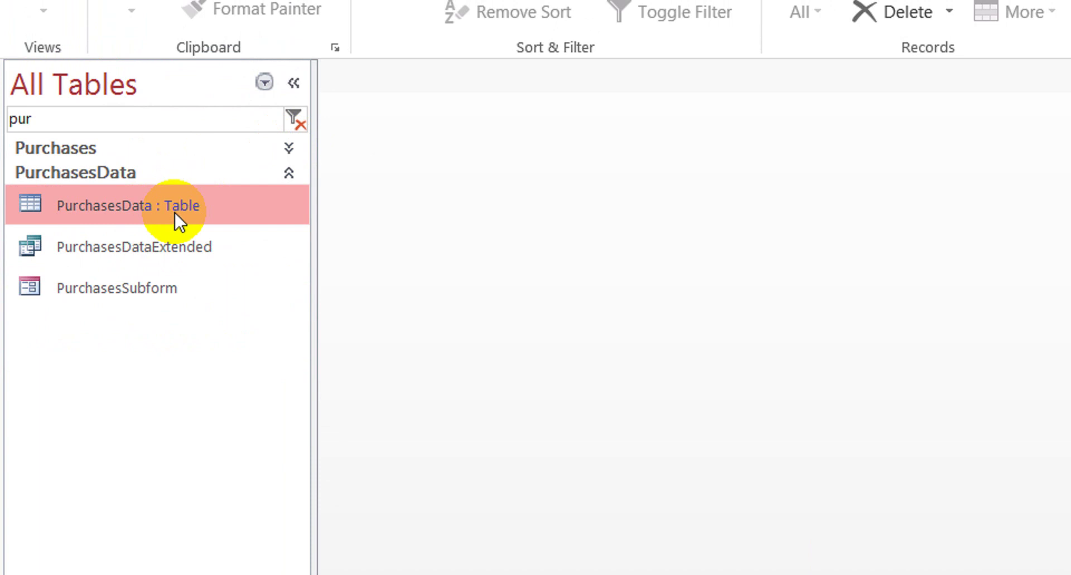
double_click(146, 244)
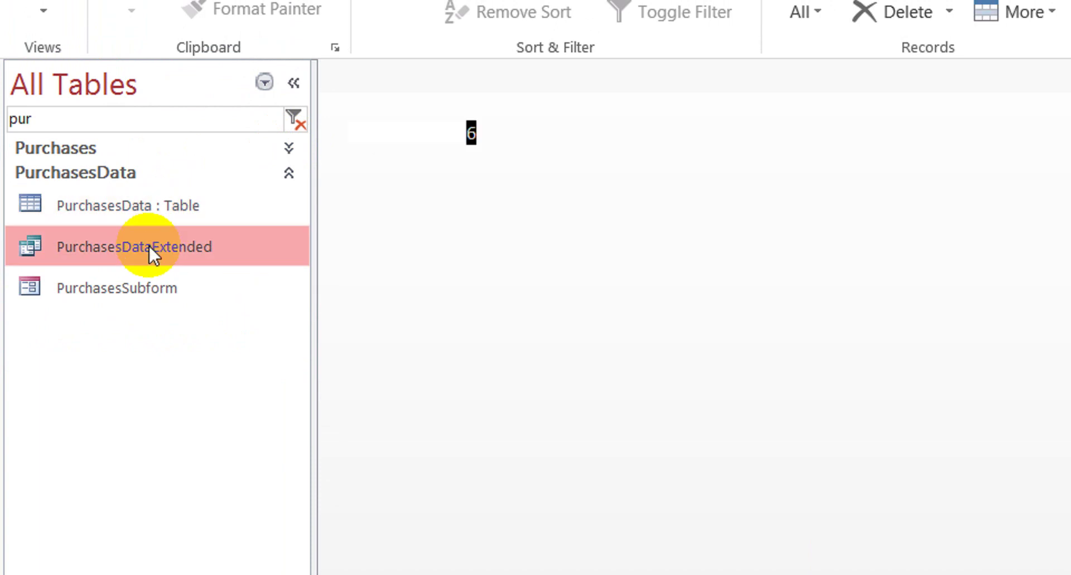
right_click(148, 243)
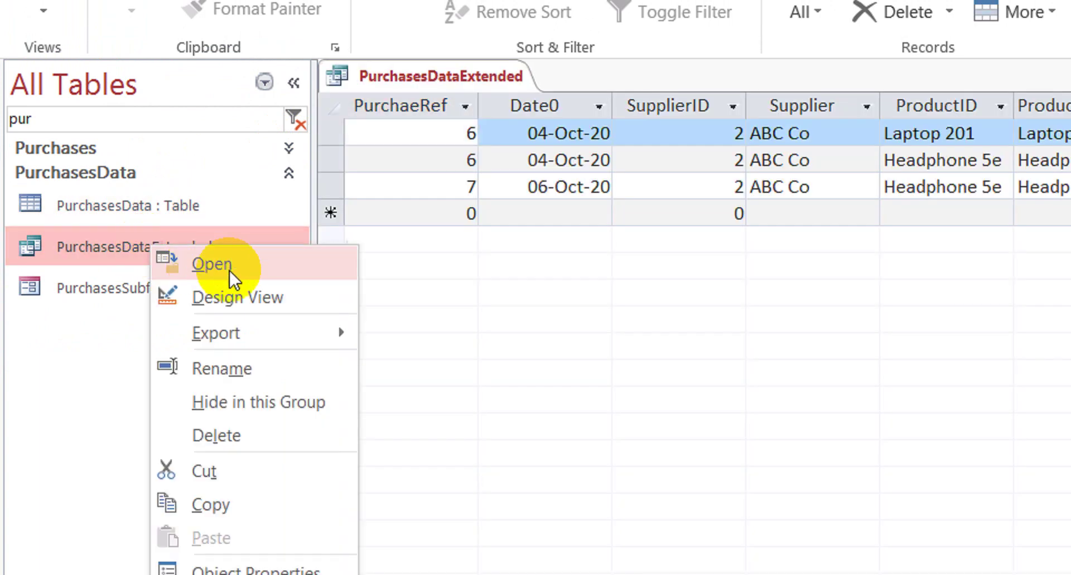
left_click(264, 295)
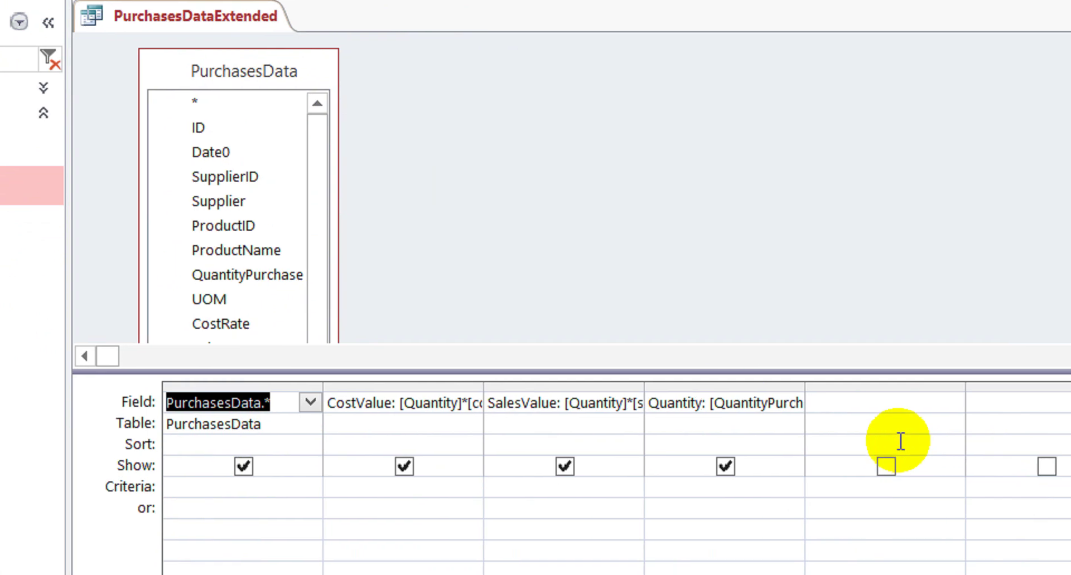
left_click(862, 399)
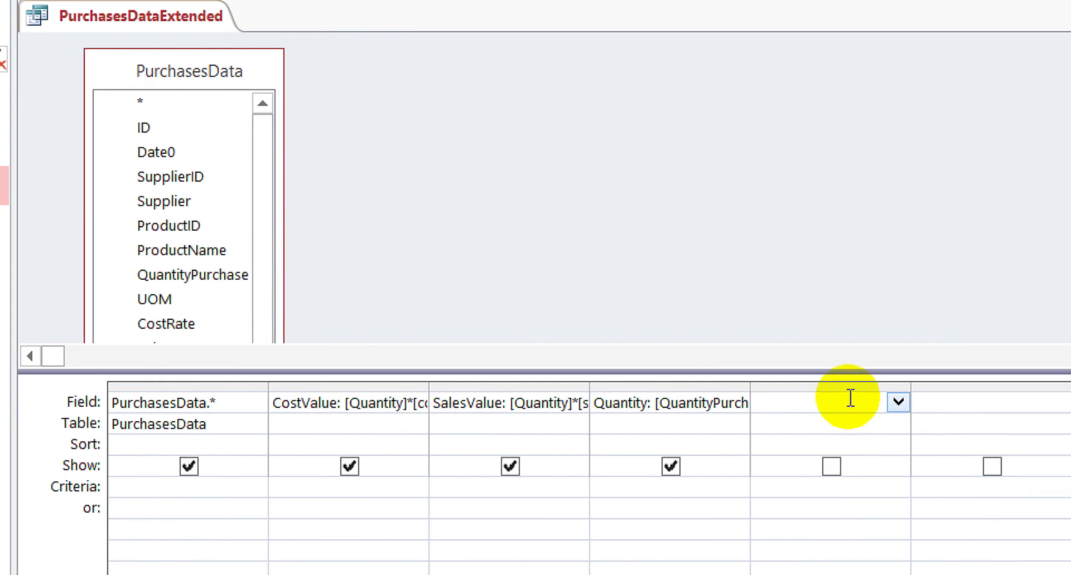
type("Date0")
key("Down")
key("Up")
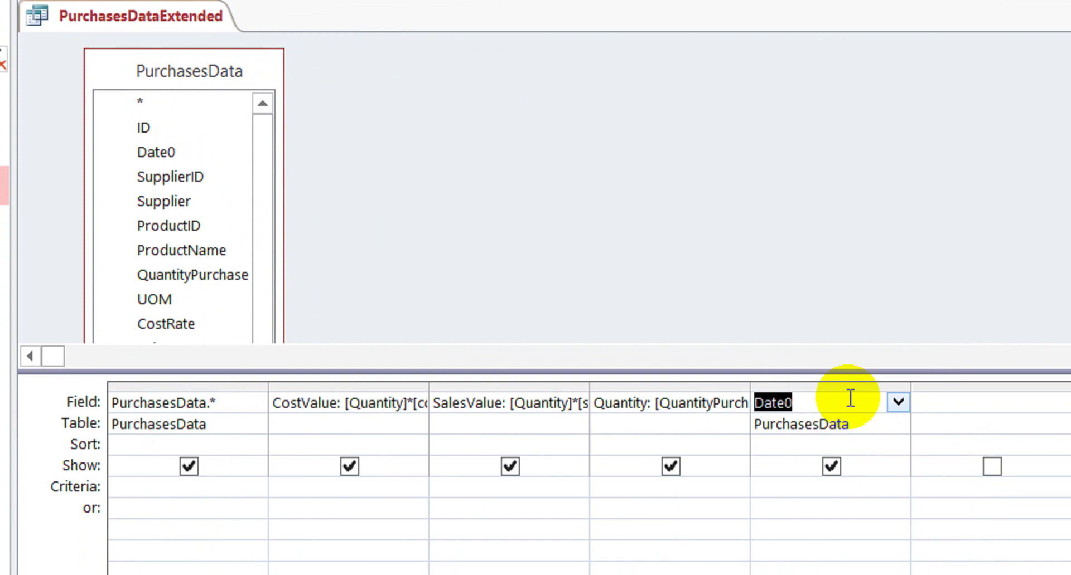
type("Sales")
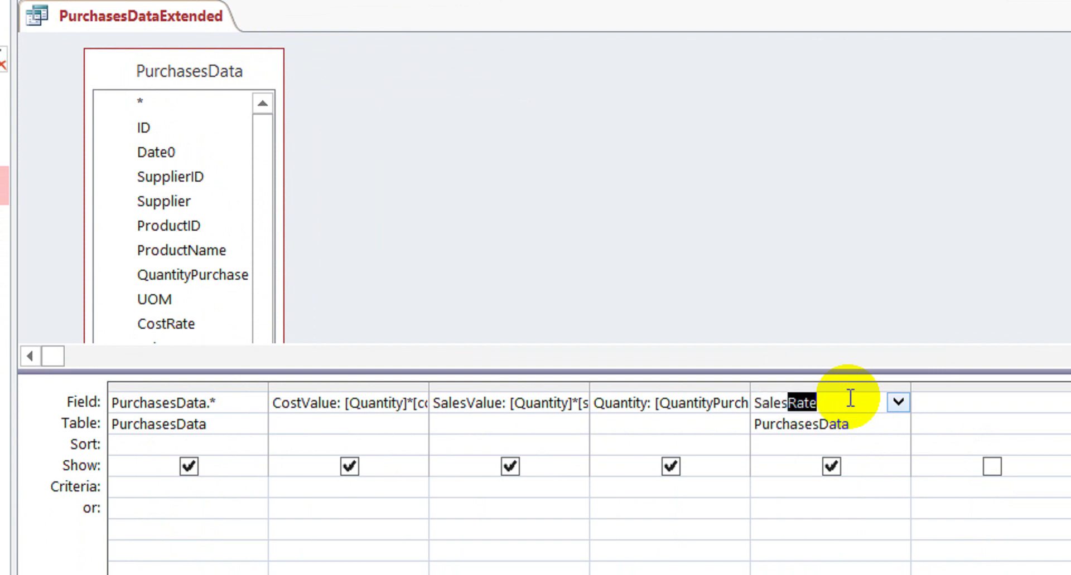
type("Discount")
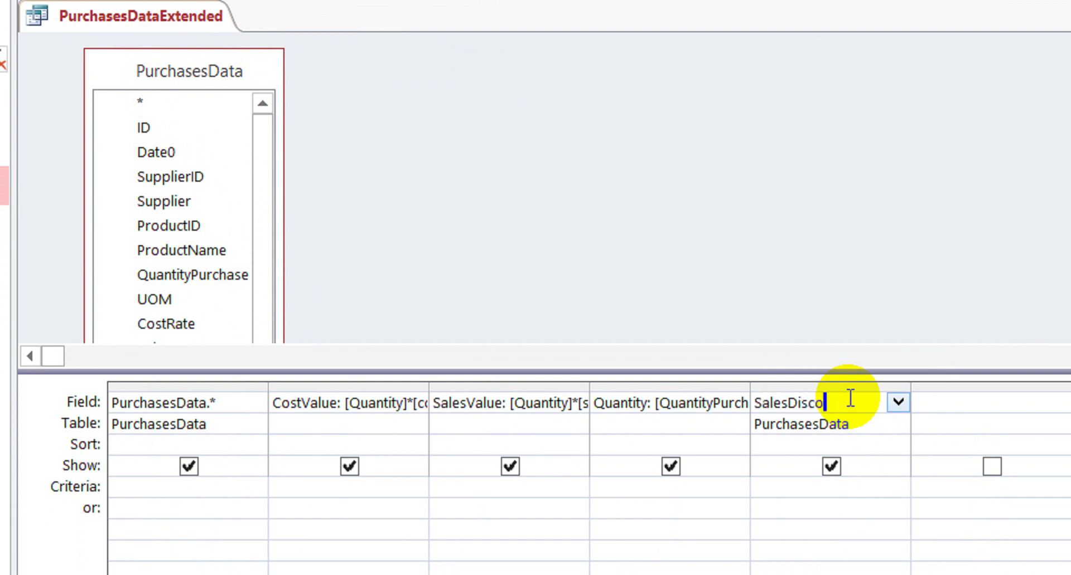
type(":")
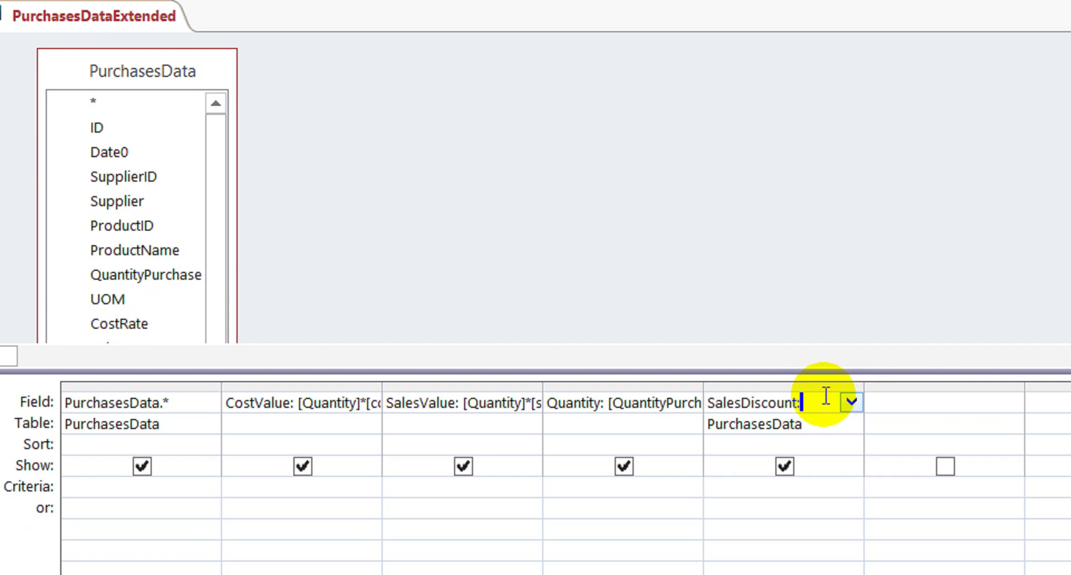
left_click_drag(823, 396, 634, 391)
key("Delete")
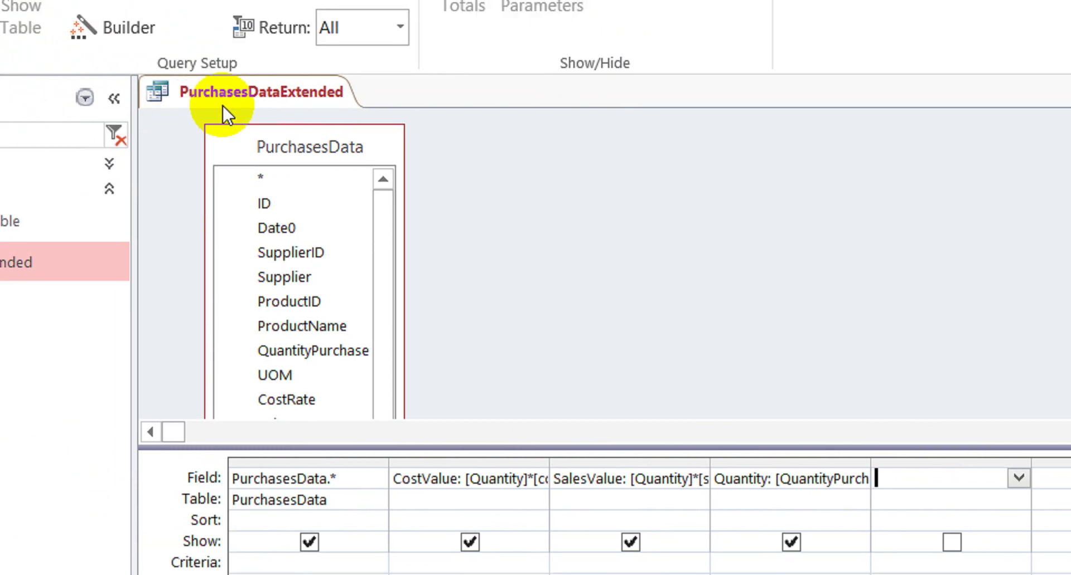
Close the PurchasesDataExtended query with its design saved, and open the PurchasesData table in Design View
right_click(246, 91)
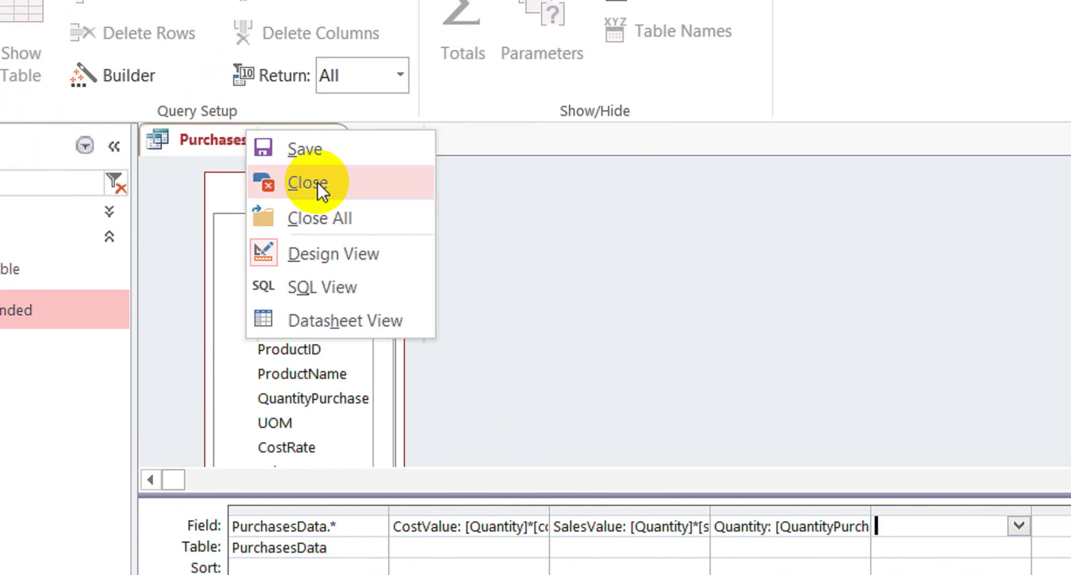
left_click(316, 133)
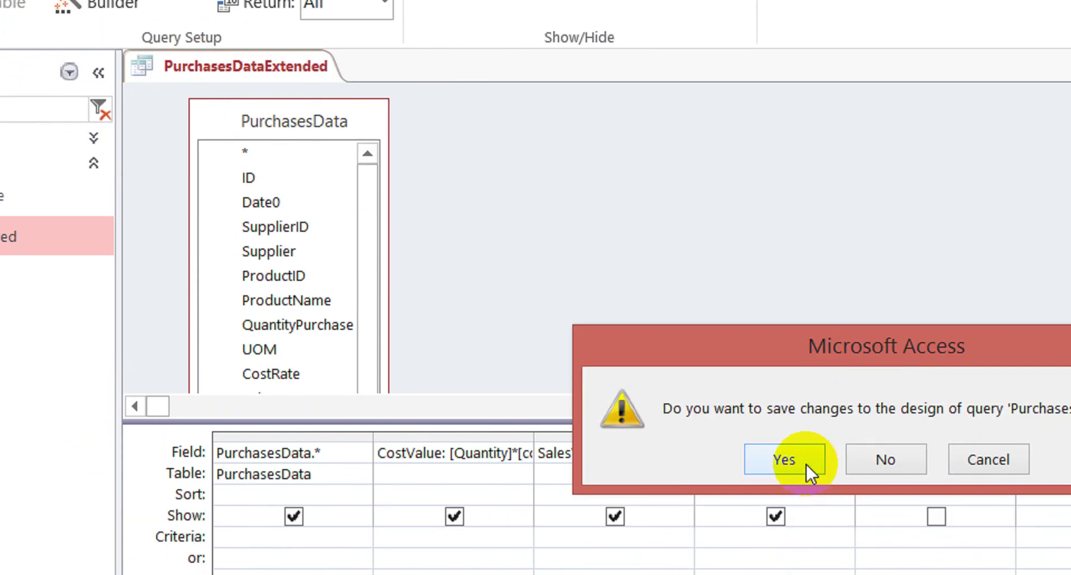
left_click(796, 534)
left_click(55, 178)
right_click(131, 179)
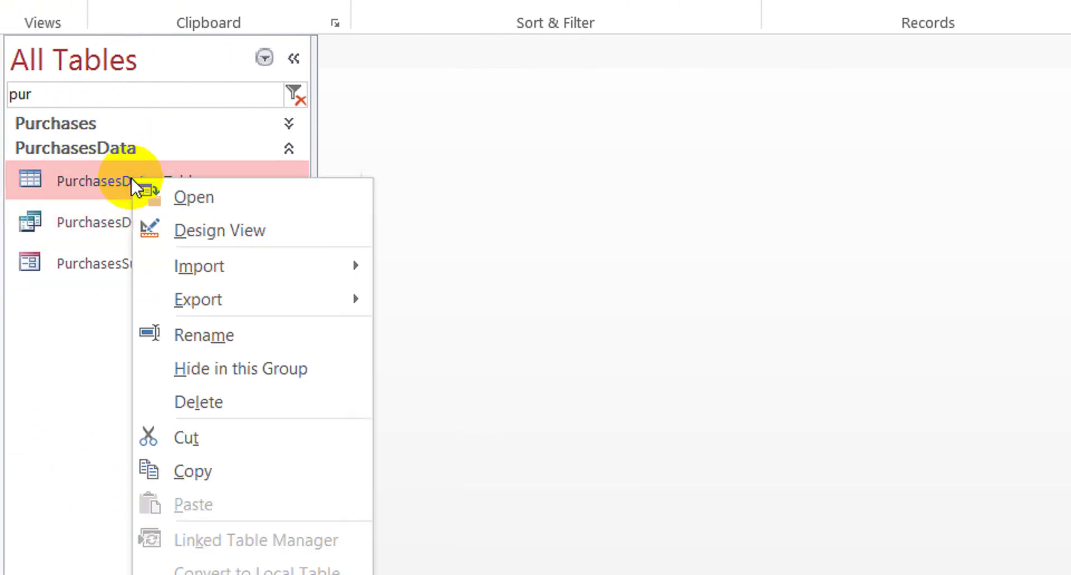
left_click(224, 233)
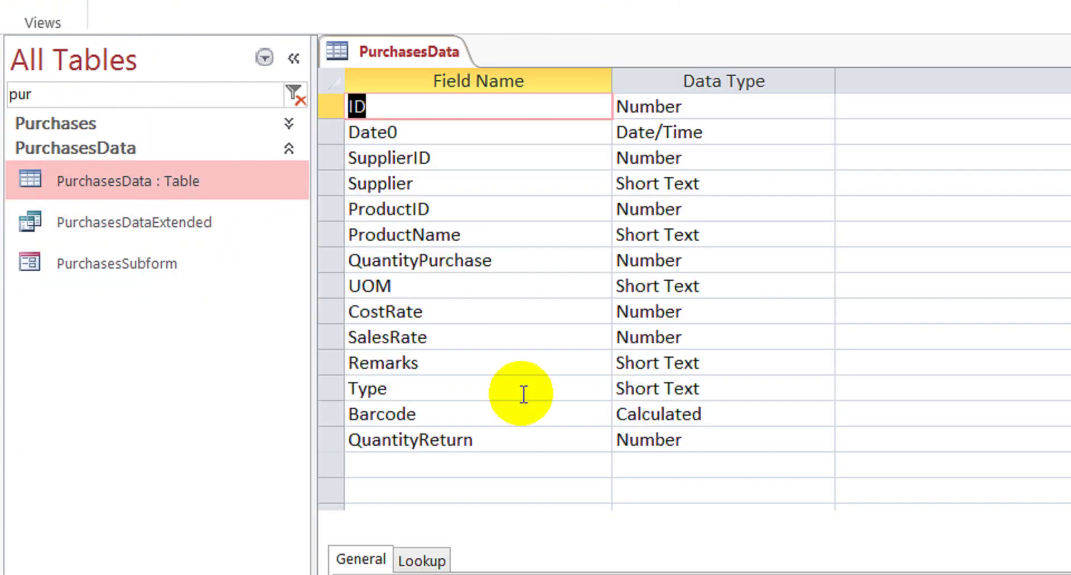
Add a field named PurchaseDiscount below QuantityReturn in the PurchasesData table
left_click(534, 399)
key("Down")
key("Down")
key("Down")
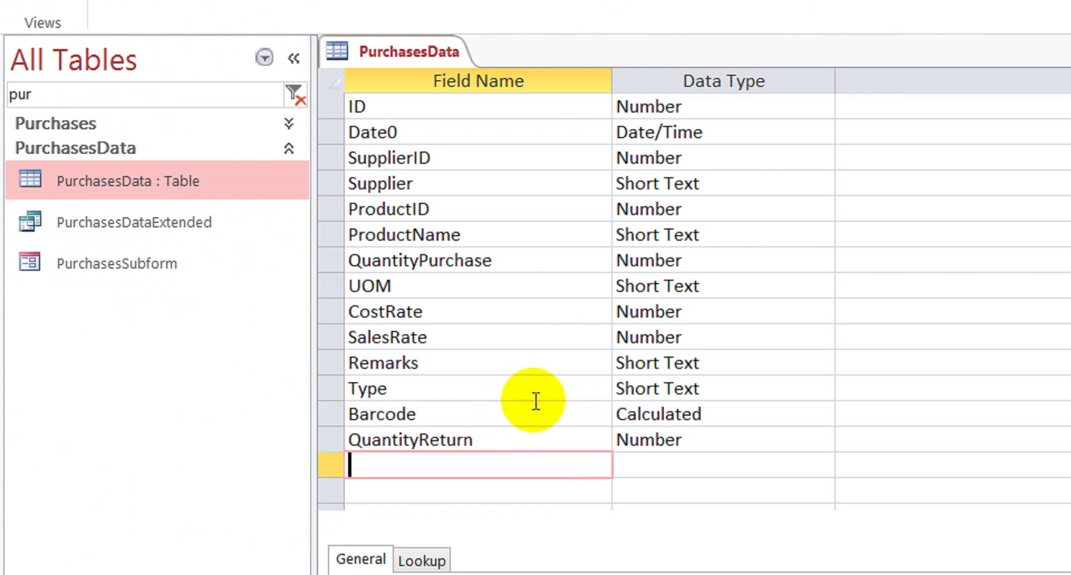
key("Up")
key("Down")
type("p")
key("BackSpace")
type("Purchasse")
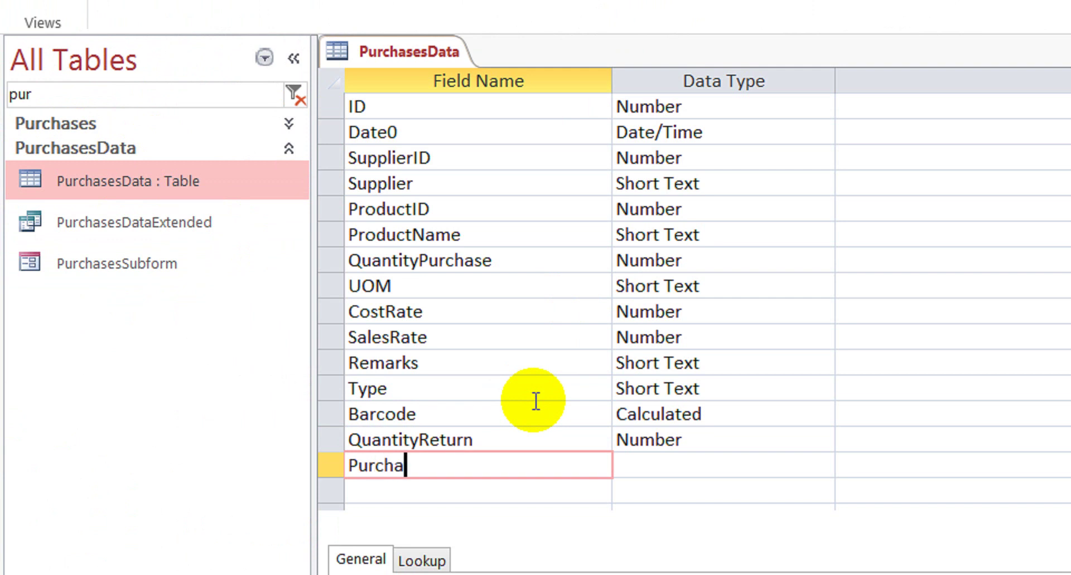
key("Left")
key("Left")
type("eDiscount")
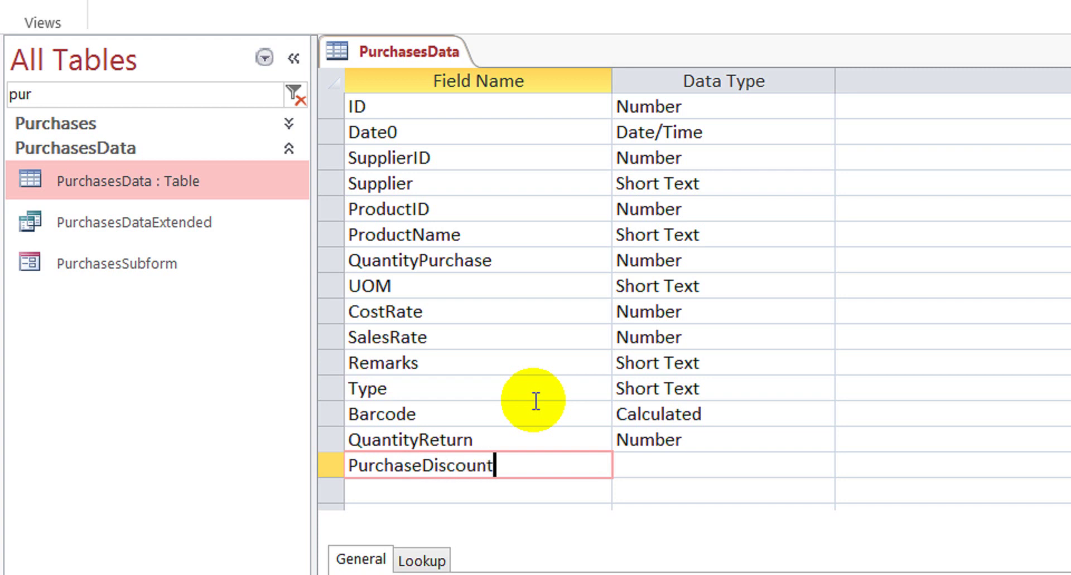
key("Down")
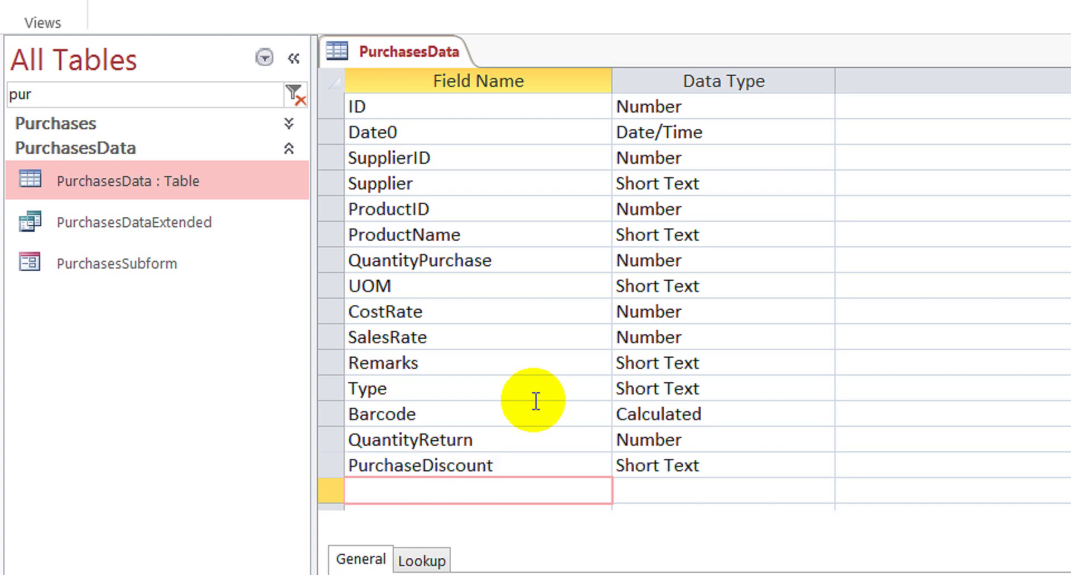
Set the PurchaseDiscount field's data type to Number
key("Up")
key("Tab")
type("num")
key("Down")
key("Up")
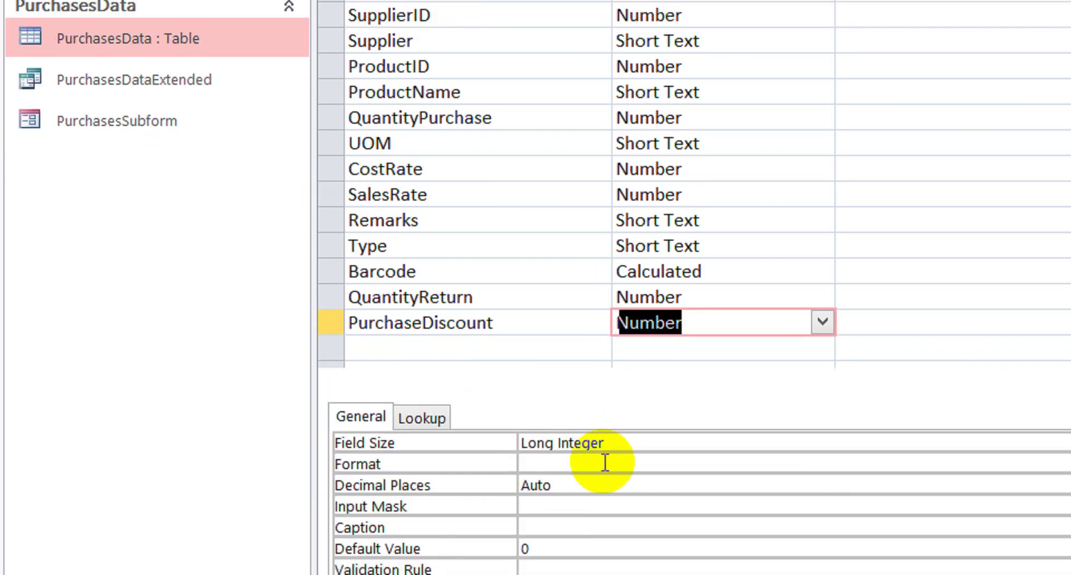
Give PurchaseDiscount the Standard format with 0 decimal places, and save and close the PurchasesData table
left_click(605, 474)
type("ta")
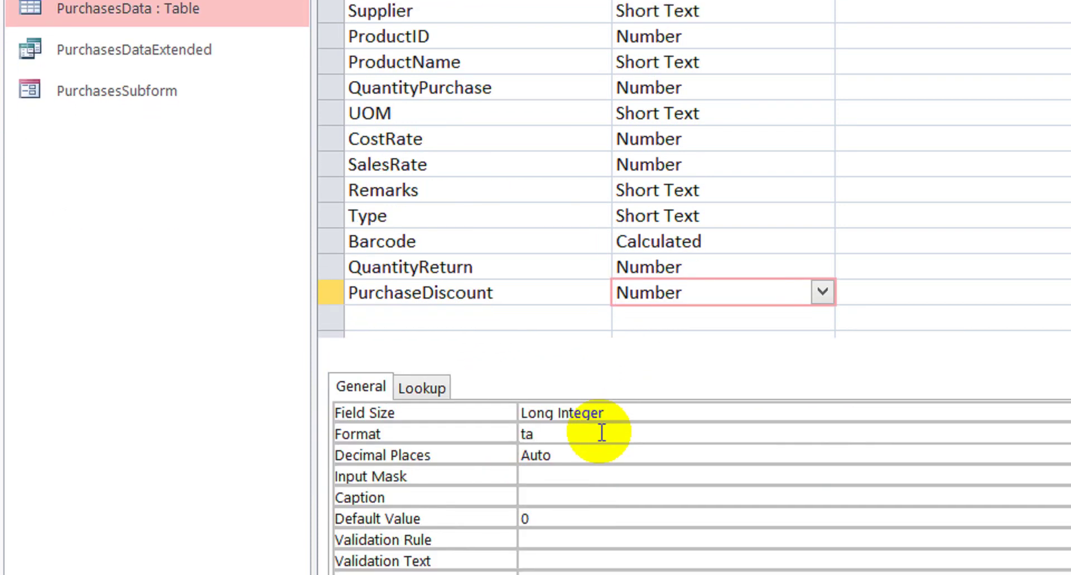
key("shift+Left")
key("shift+Left")
type("stan")
key("Return")
type("0")
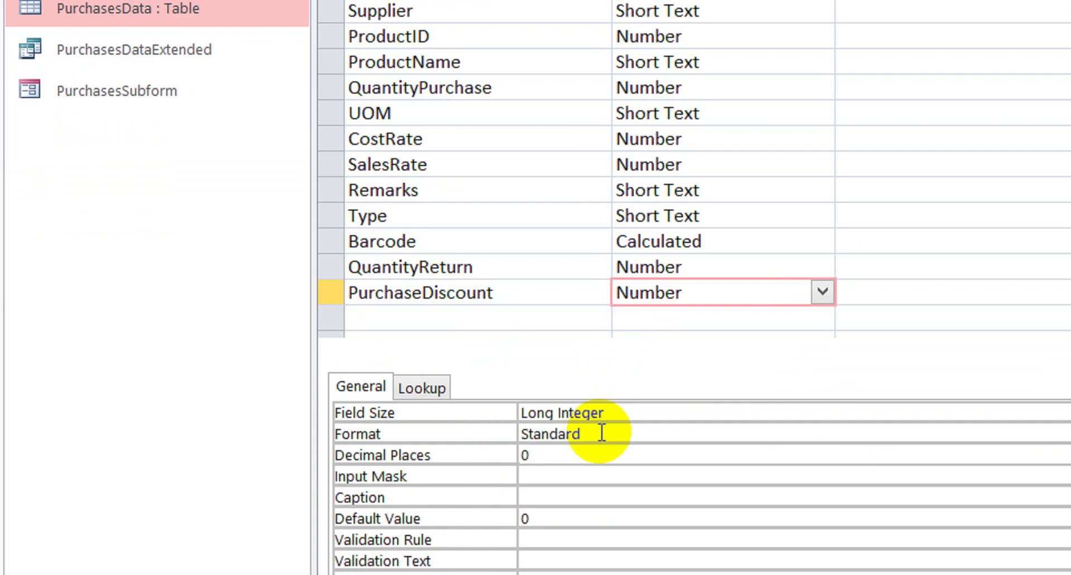
key("ctrl+s")
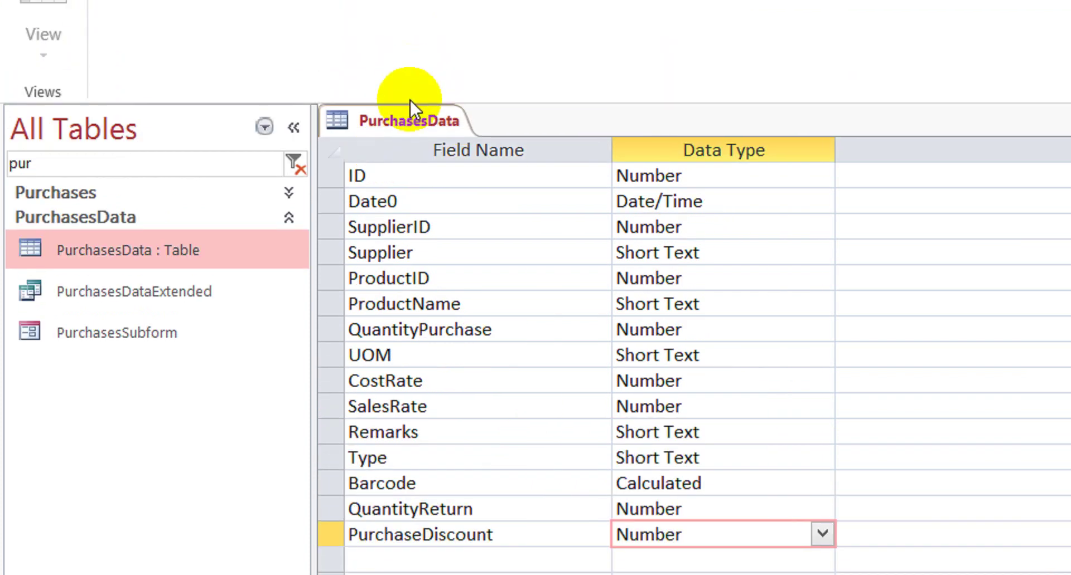
right_click(393, 117)
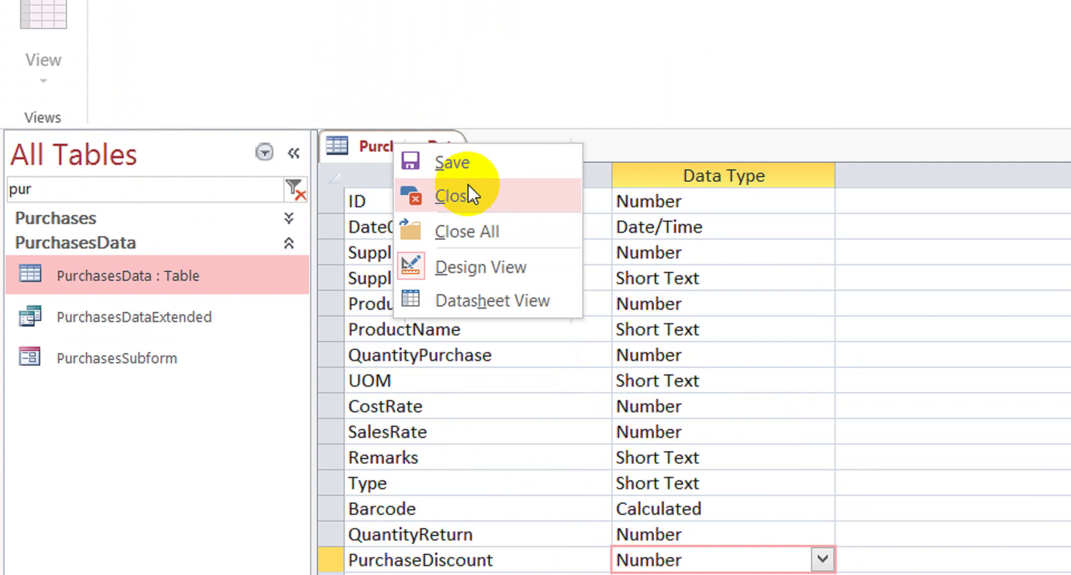
left_click(487, 192)
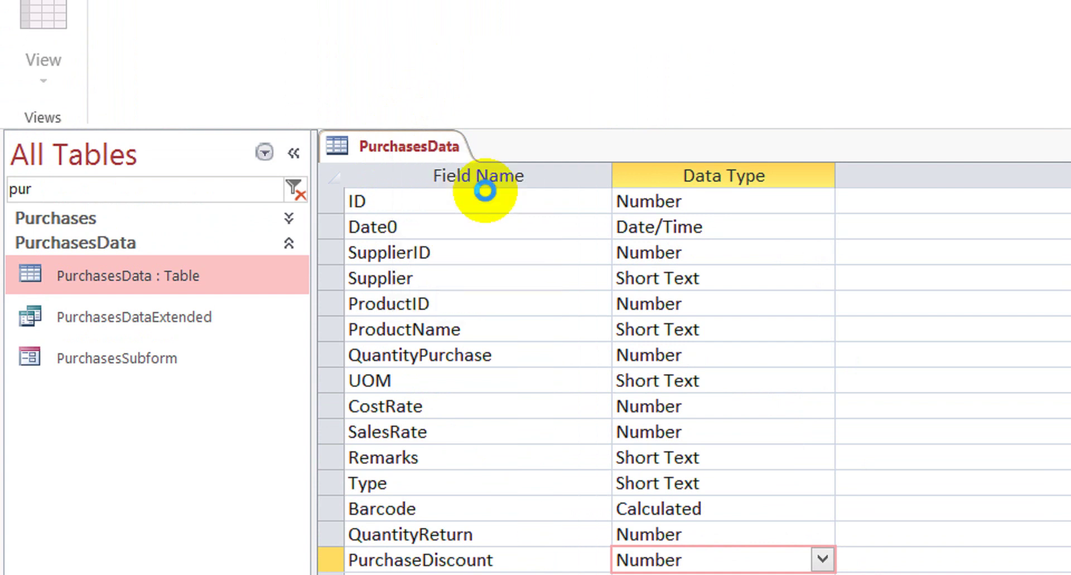
Filter the database objects by "sales" to look over the SalesData table and its queries, and restore the "pur" filter
left_click(159, 186)
key("ctrl+a")
type("sales")
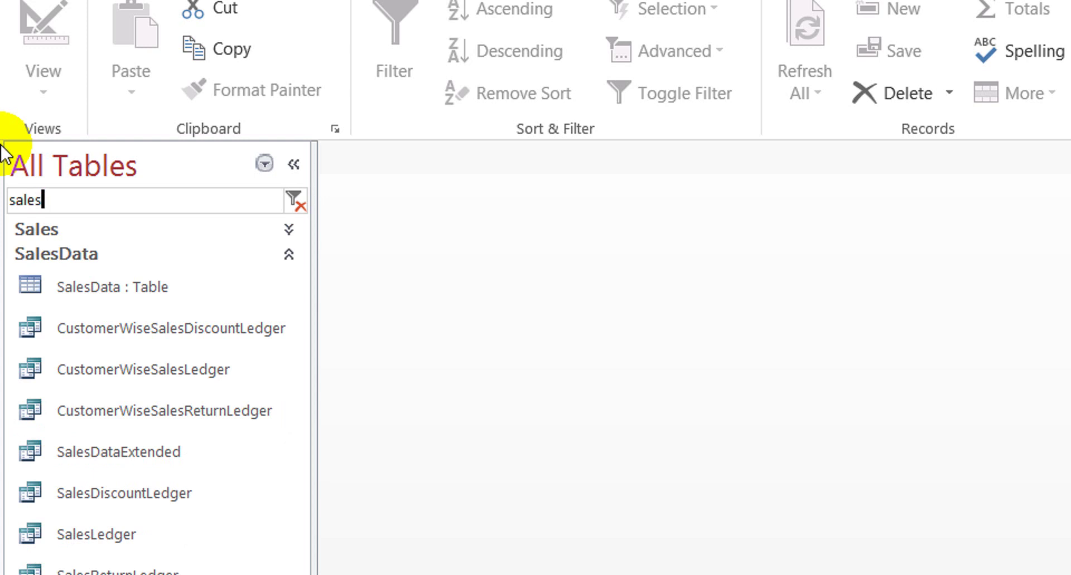
left_click(133, 280)
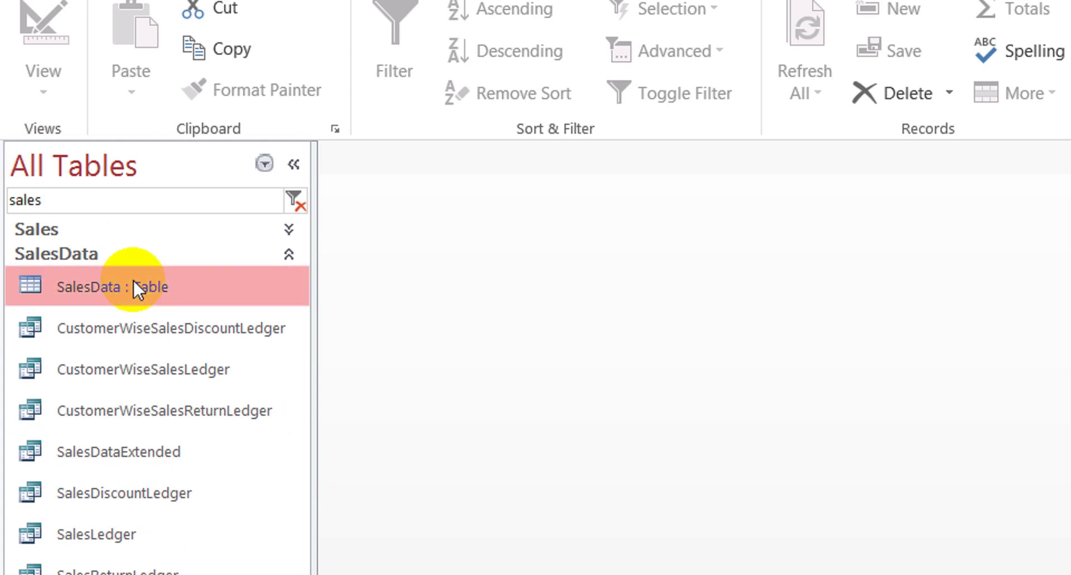
left_click(163, 321)
left_click(172, 286)
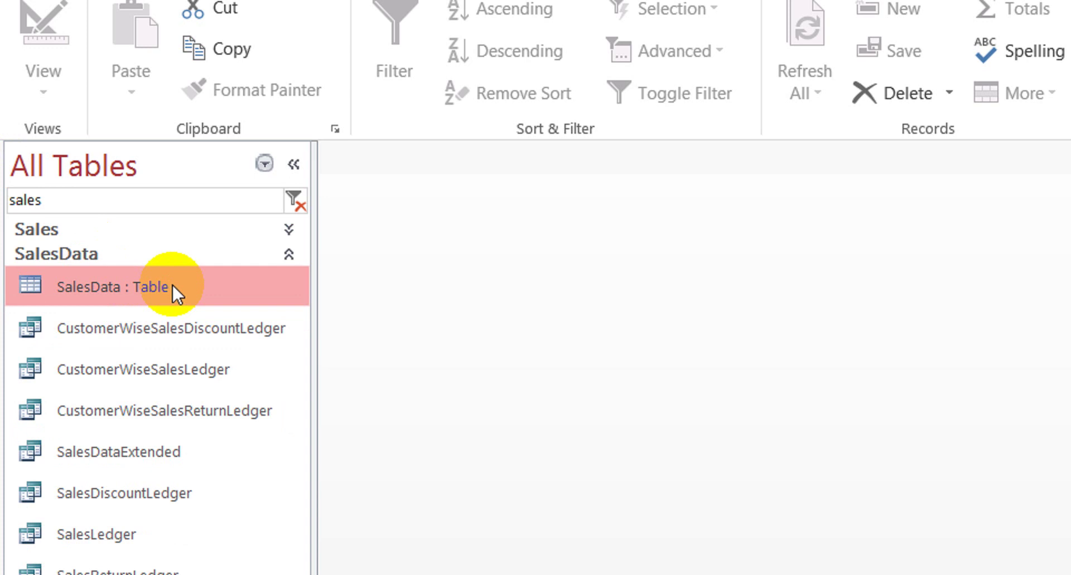
left_click_drag(73, 201, 3, 161)
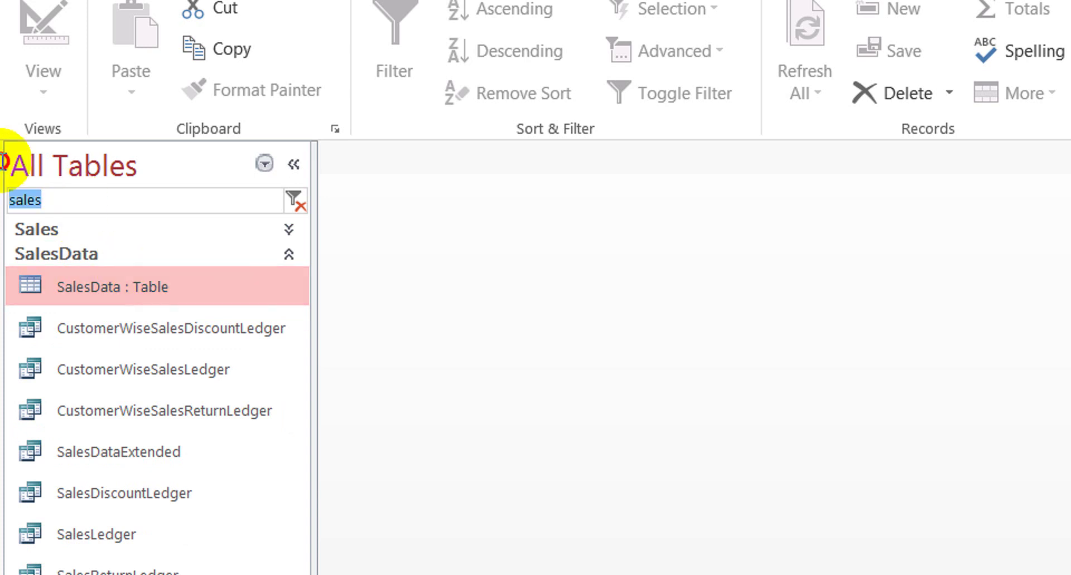
type("pur")
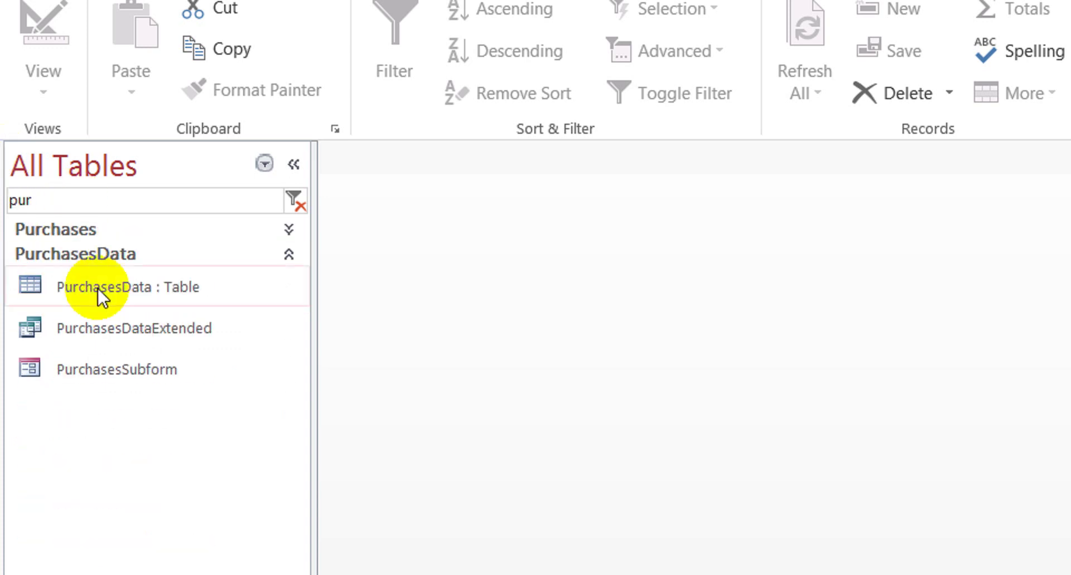
Open the PurchasesDataExtended query in Design View and widen the Quantity and SalesValue columns to show their full expressions
left_click(134, 324)
right_click(134, 324)
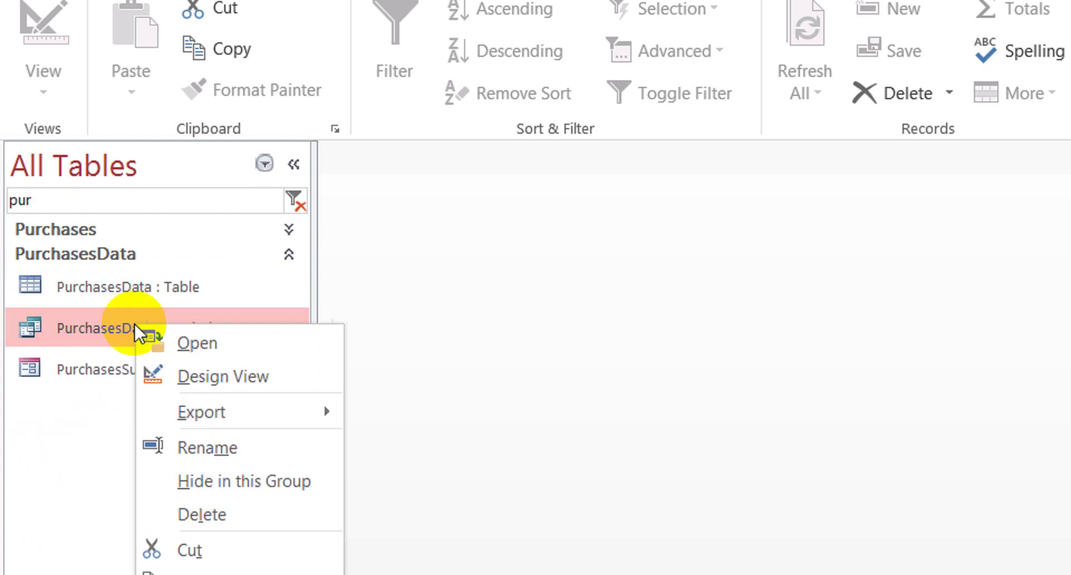
left_click(217, 372)
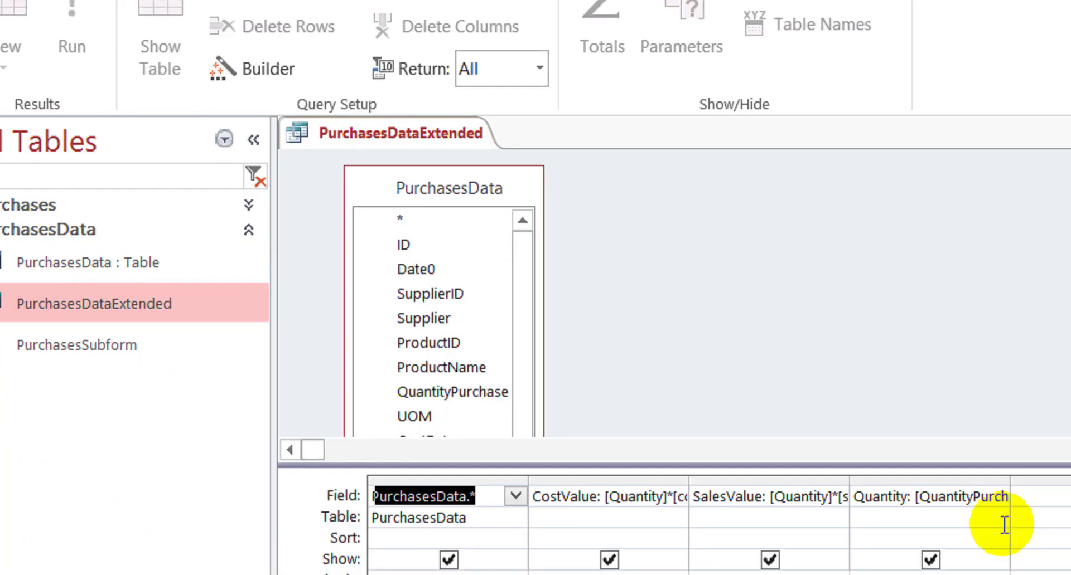
left_click_drag(870, 432, 1070, 474)
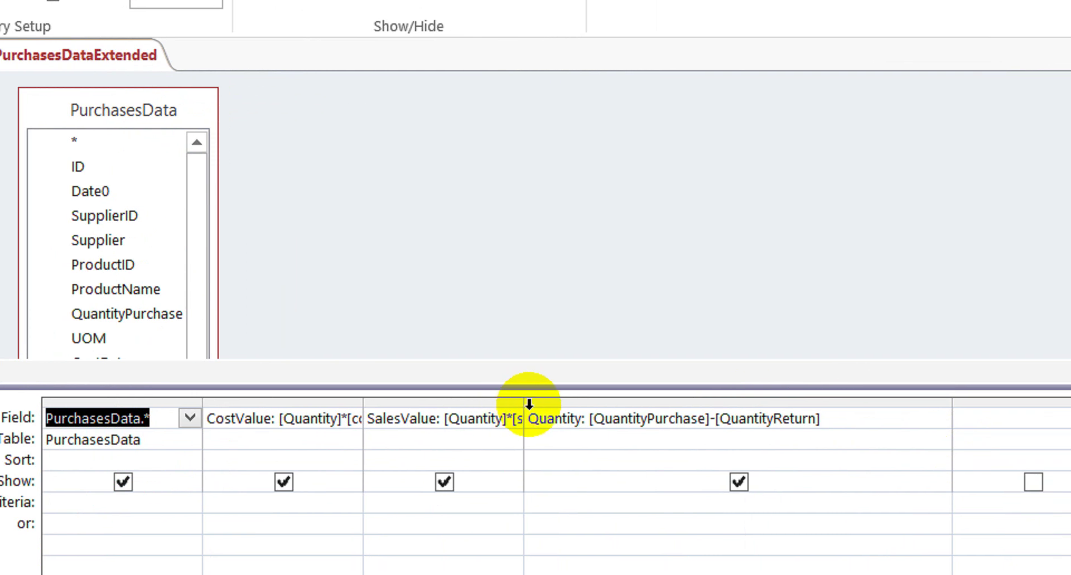
left_click_drag(522, 406, 687, 368)
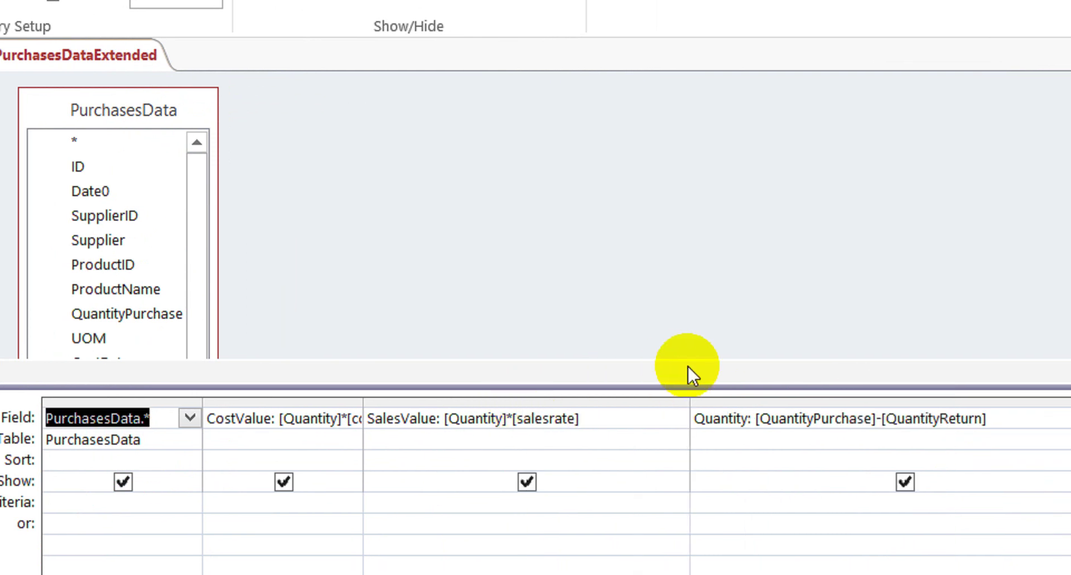
left_click(622, 427)
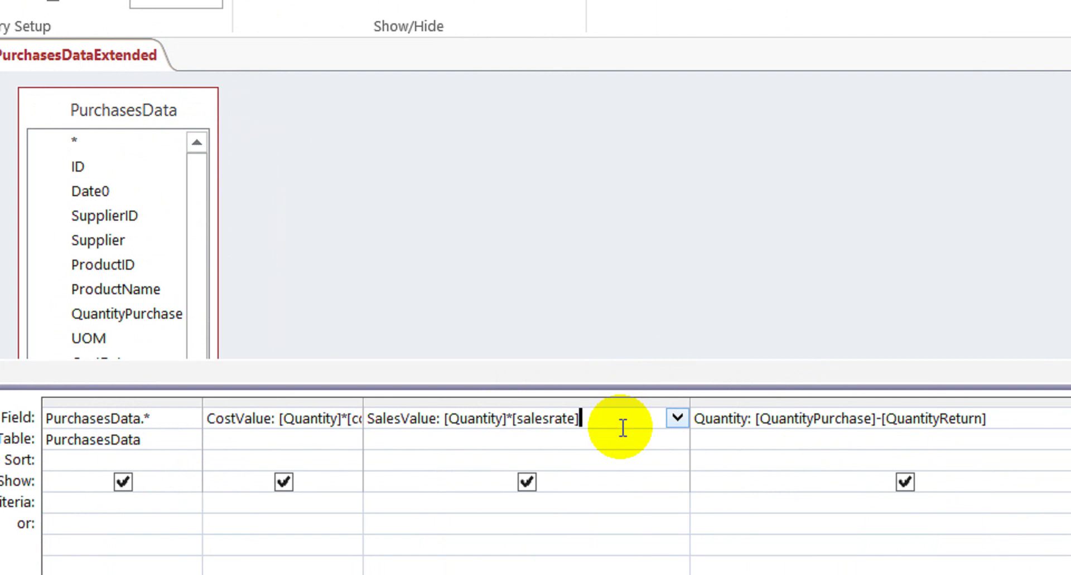
type("-")
type("[pur")
type("]")
key("Left")
key("Left")
key("Left")
key("BackSpace")
key("Left")
key("Down")
key("Up")
key("Right")
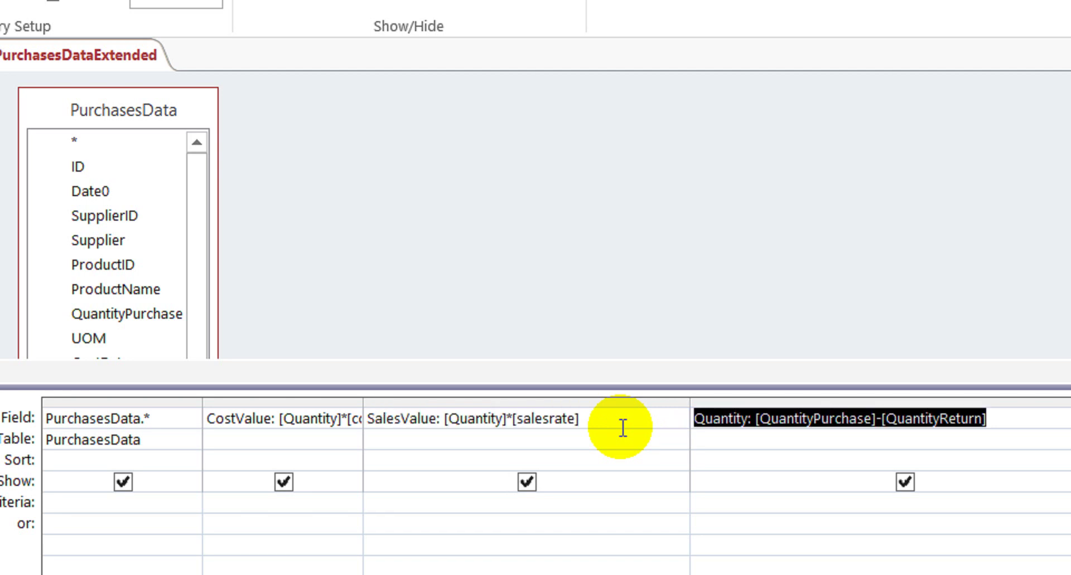
Extend the Quantity expression to also subtract the discount: [QuantityPurchase]-[QuantityReturn]-[purchaseDiscount]
key("F2")
type("-")
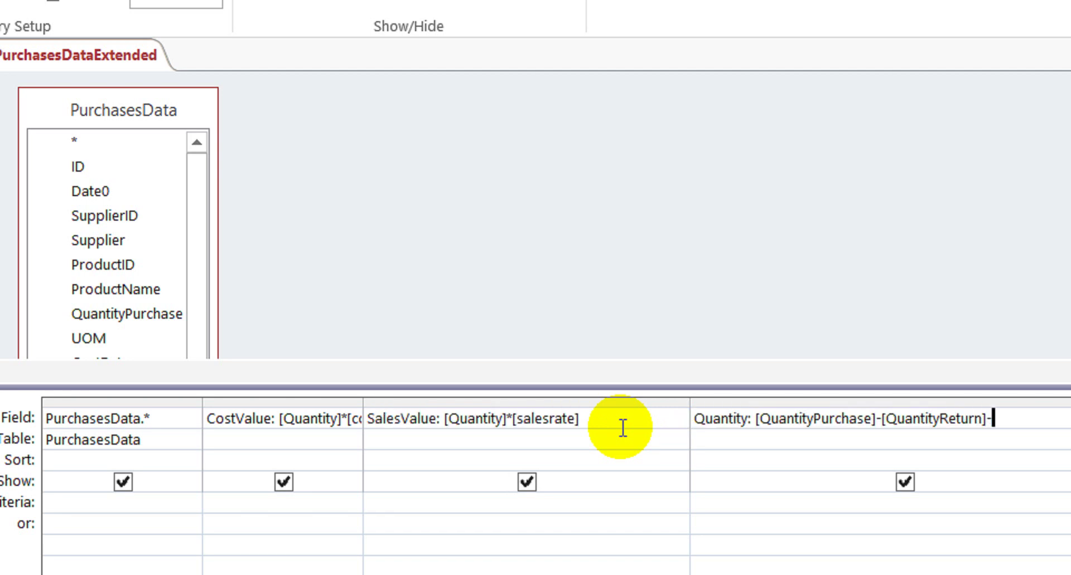
type("[purcha")
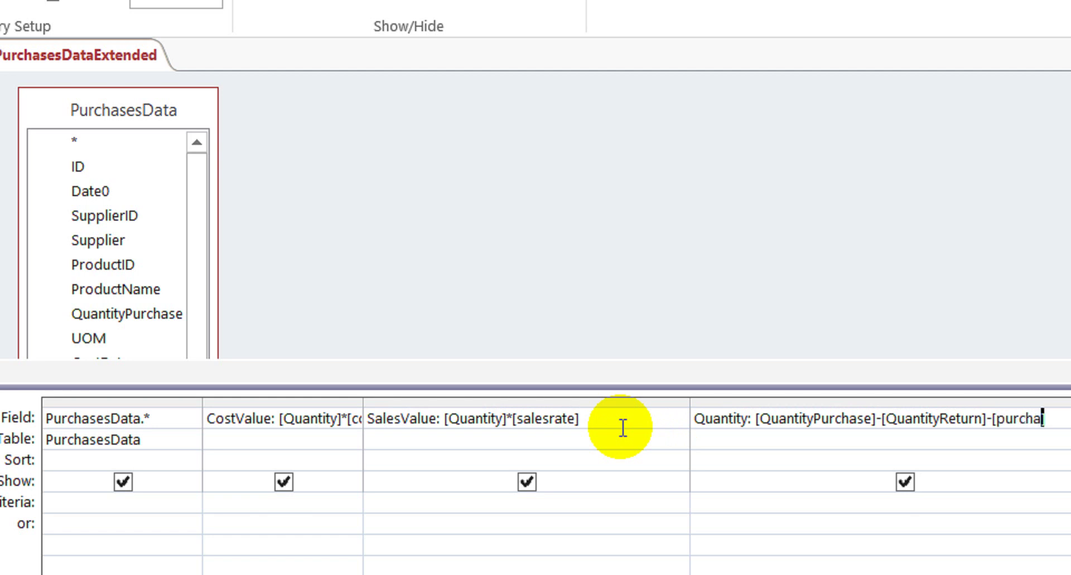
type("seDiscount")
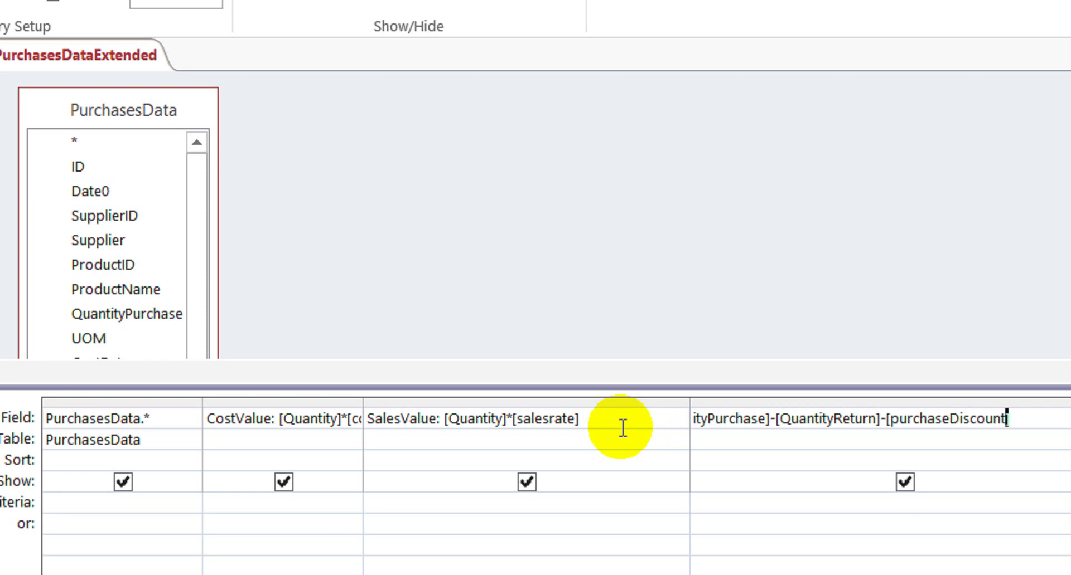
type("]")
key("Return")
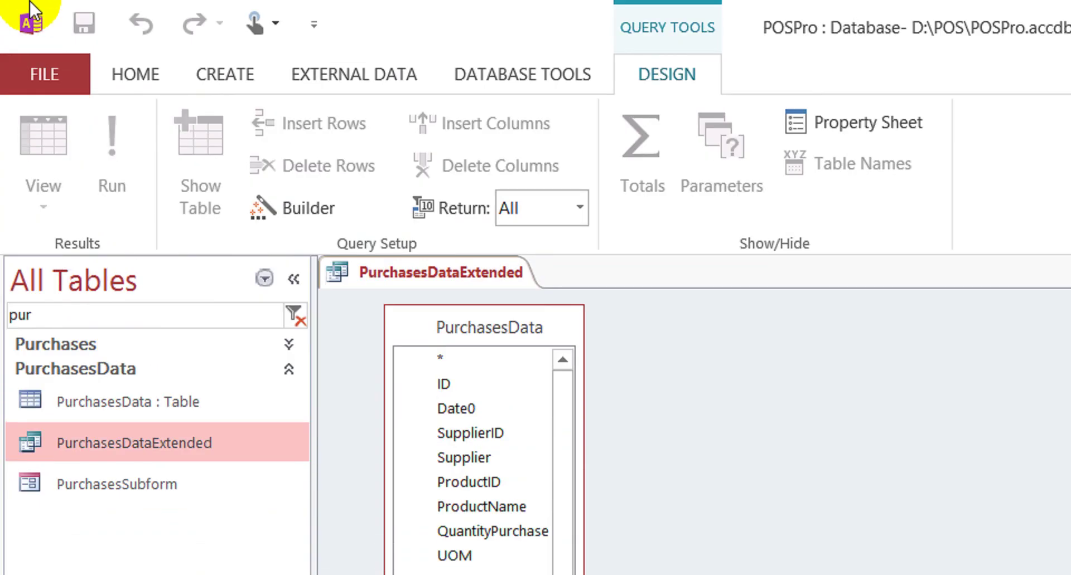
Check the PurchasesDataExtended query in Datasheet View, and close it with the design changes saved
left_click(132, 75)
left_click(49, 133)
right_click(469, 273)
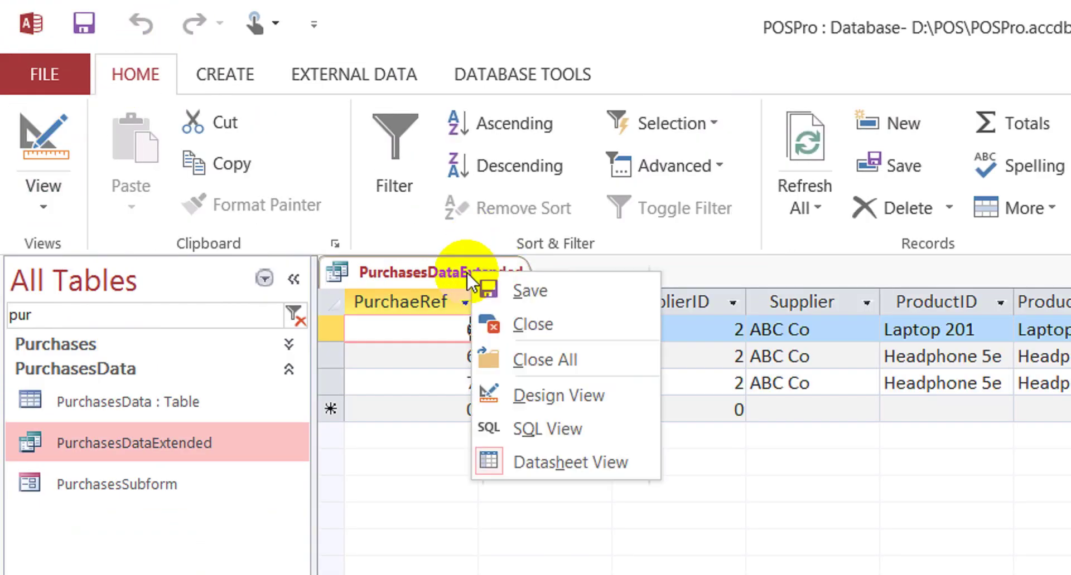
left_click(534, 327)
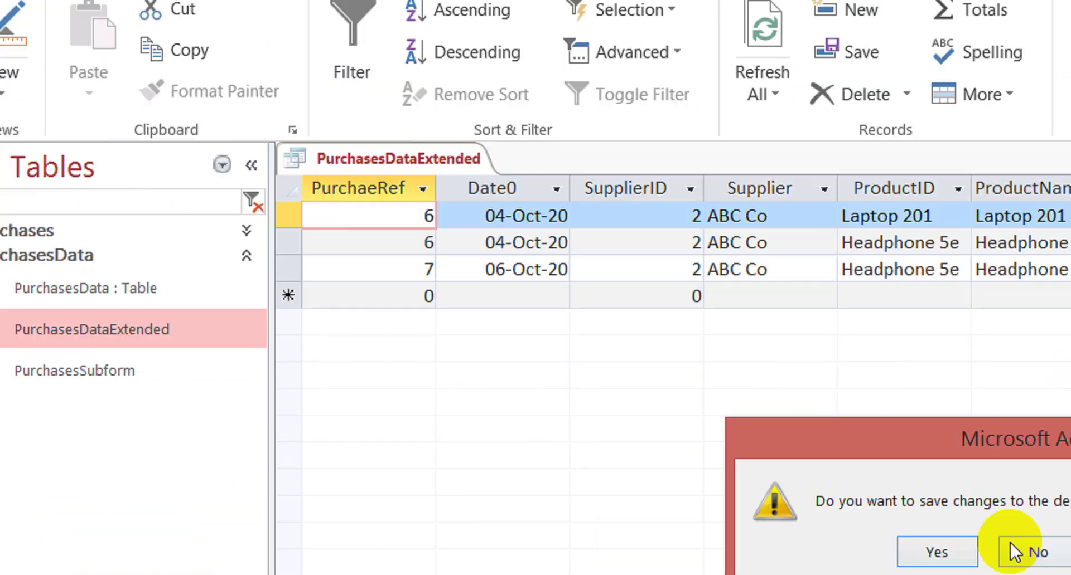
left_click(729, 397)
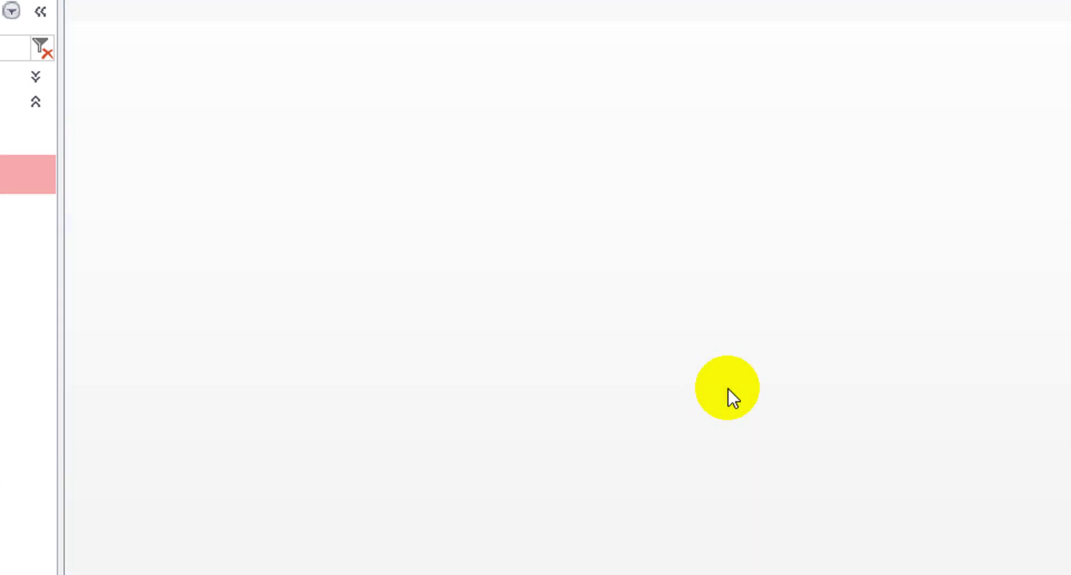
Open the PurchasesSubform form in Design View
left_click(73, 139)
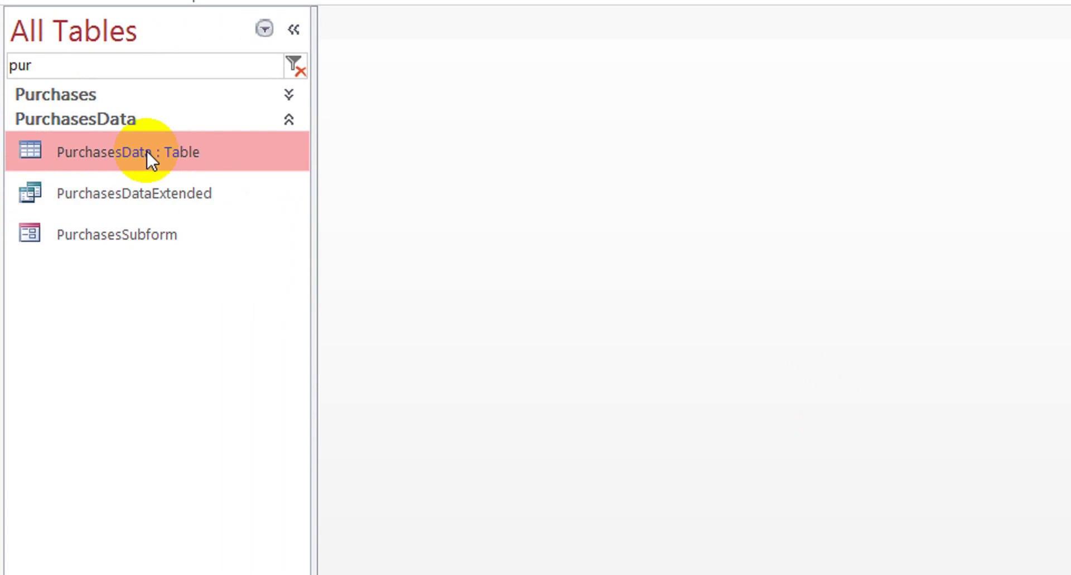
left_click(115, 226)
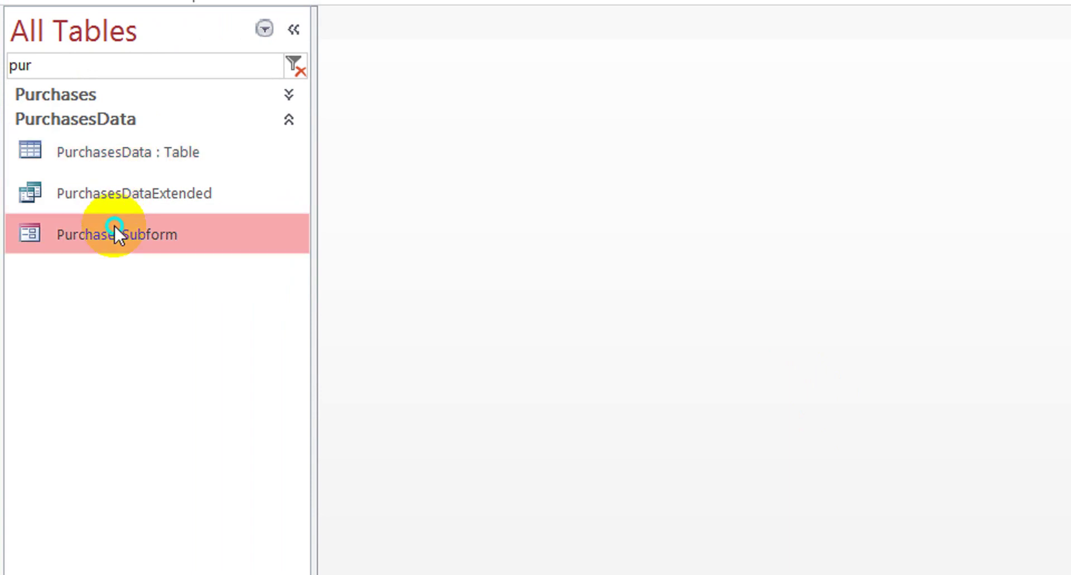
right_click(114, 224)
left_click(233, 308)
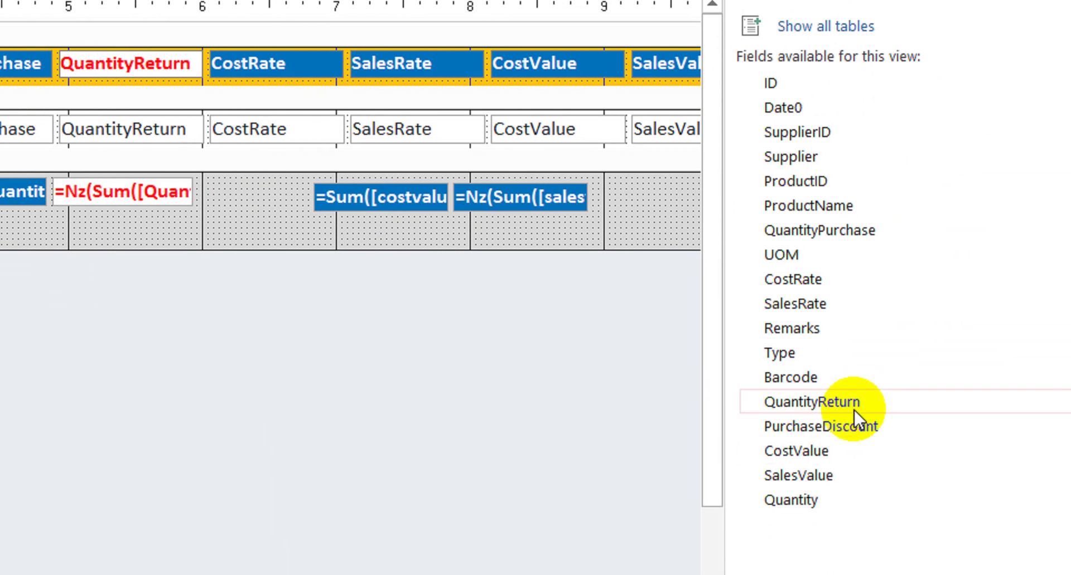
Add the PurchaseDiscount field to the subform layout between the SalesRate and CostValue columns
left_click(837, 427)
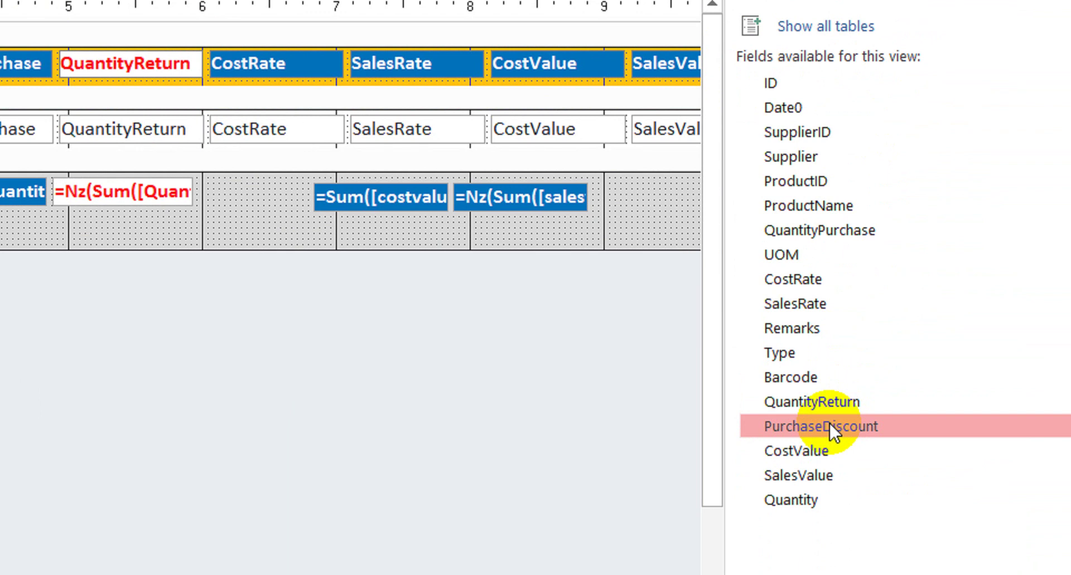
left_click_drag(828, 426, 243, 56)
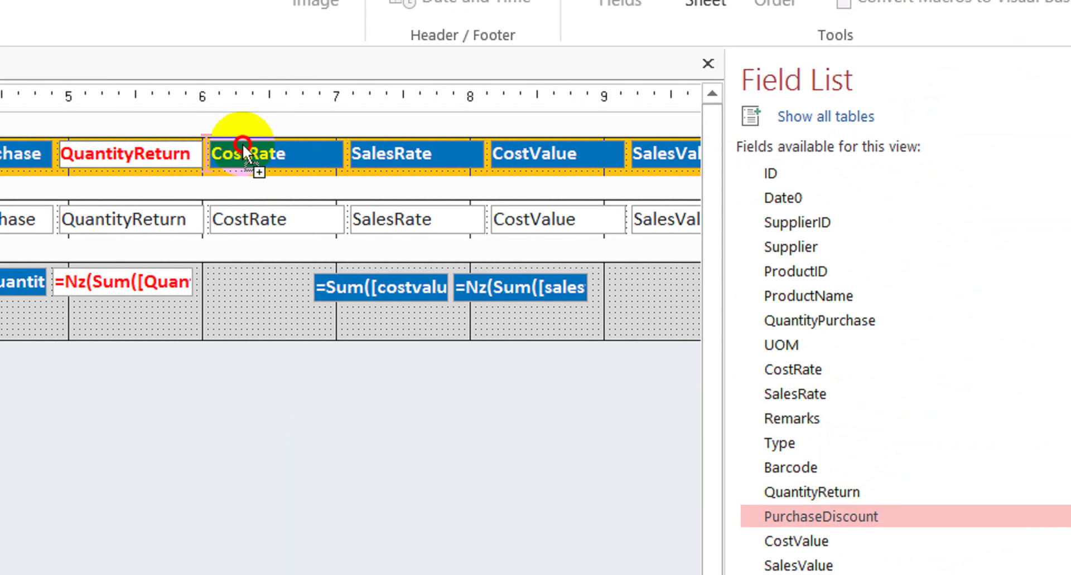
left_click_drag(242, 143, 495, 219)
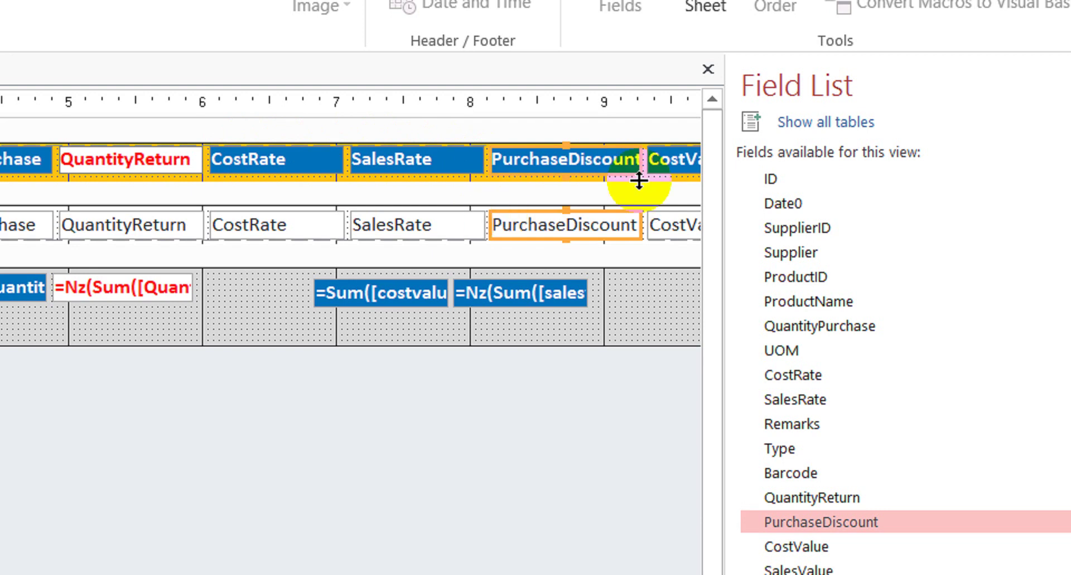
left_click(541, 409)
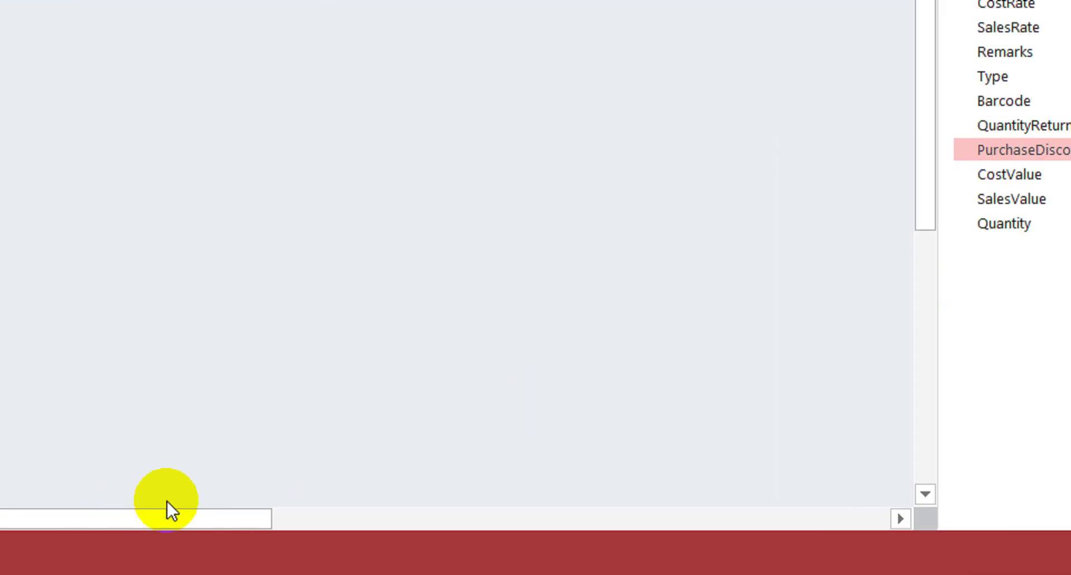
Shift the cost value and sales value total boxes in the form footer to line up under the CostValue and SalesValue columns
left_click_drag(180, 518, 648, 494)
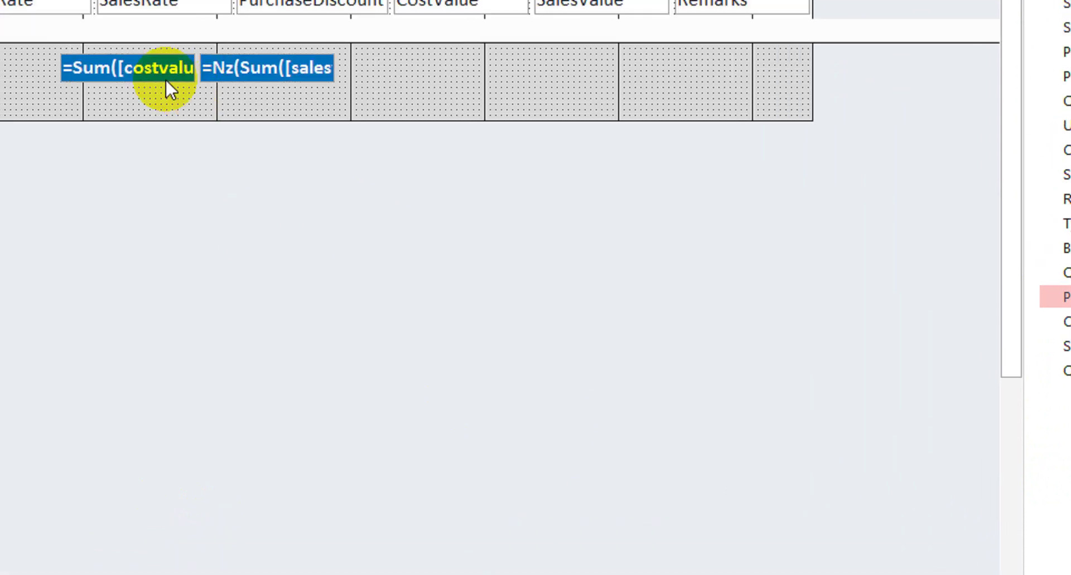
left_click(158, 67)
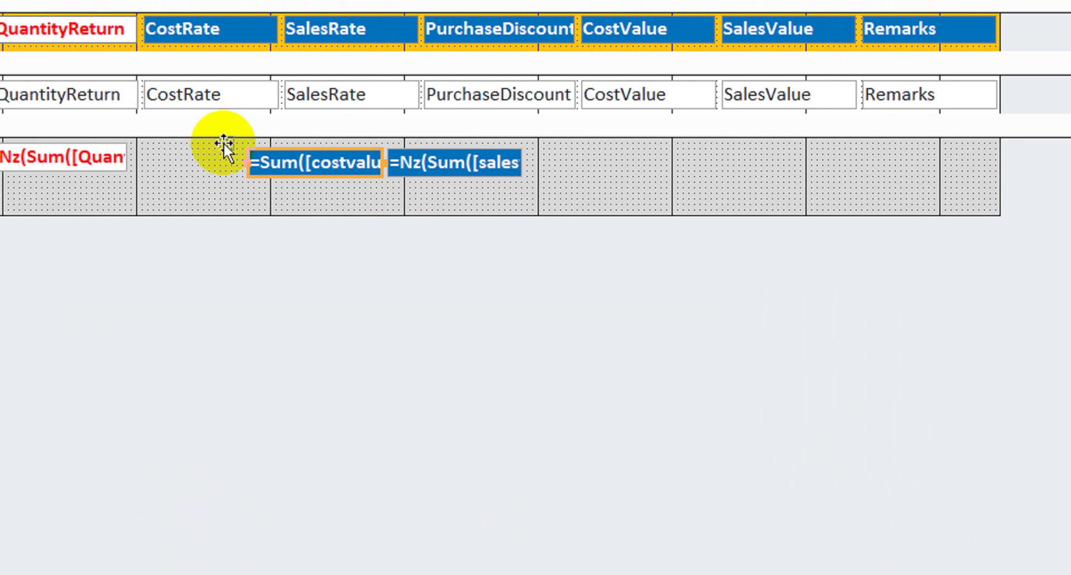
left_click_drag(223, 143, 409, 190)
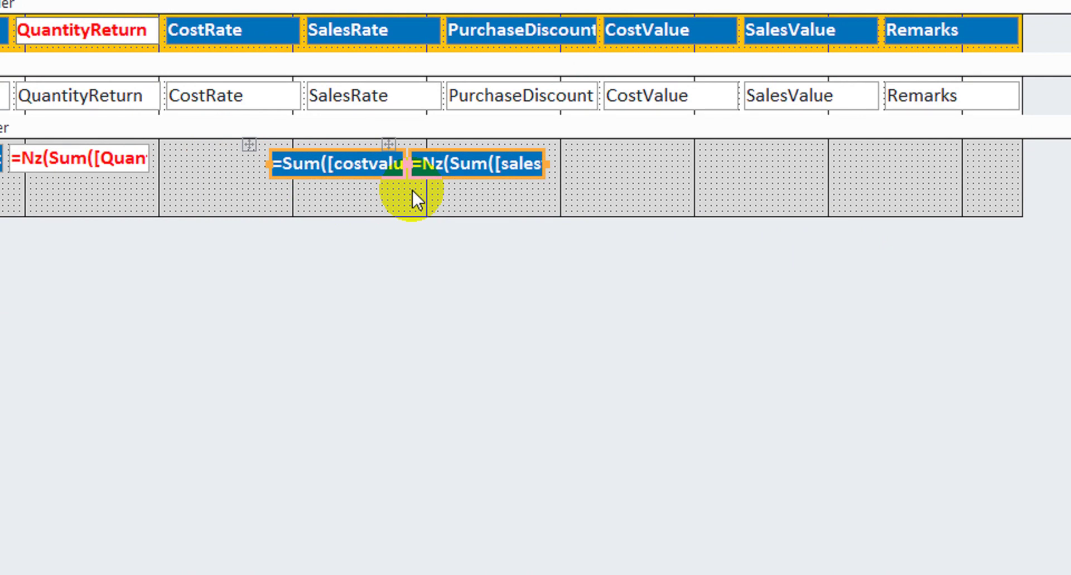
key("Right")
key("Right")
key("Right")
key("Right")
key("Right")
key("Right")
key("Right")
key("Right")
key("Right")
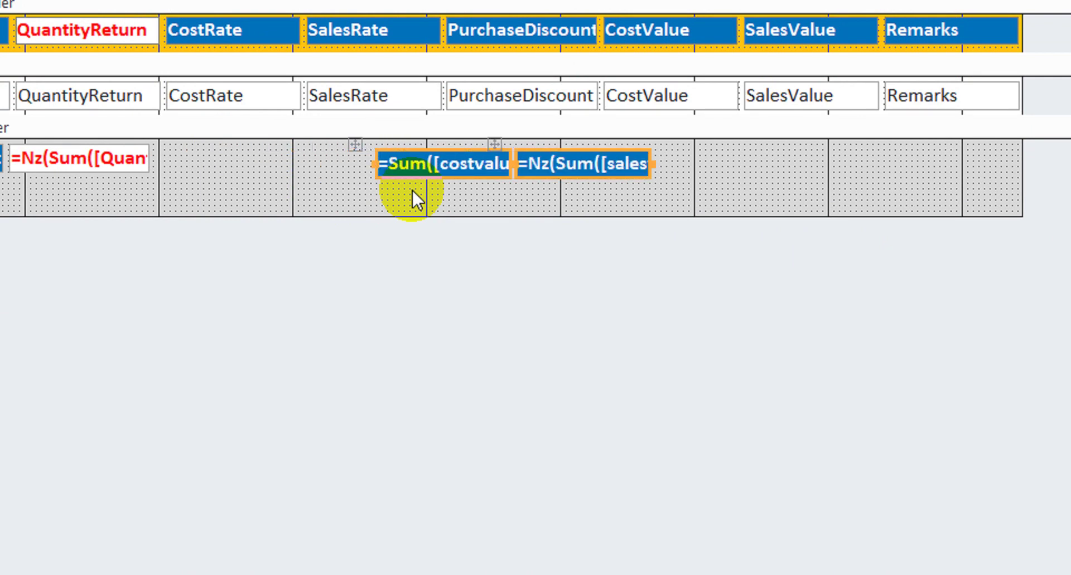
key("Right")
key("Right")
key("Right")
key("Right")
key("Right")
key("Right")
key("Right")
key("Right")
key("Right")
key("Right")
key("Right")
key("Right")
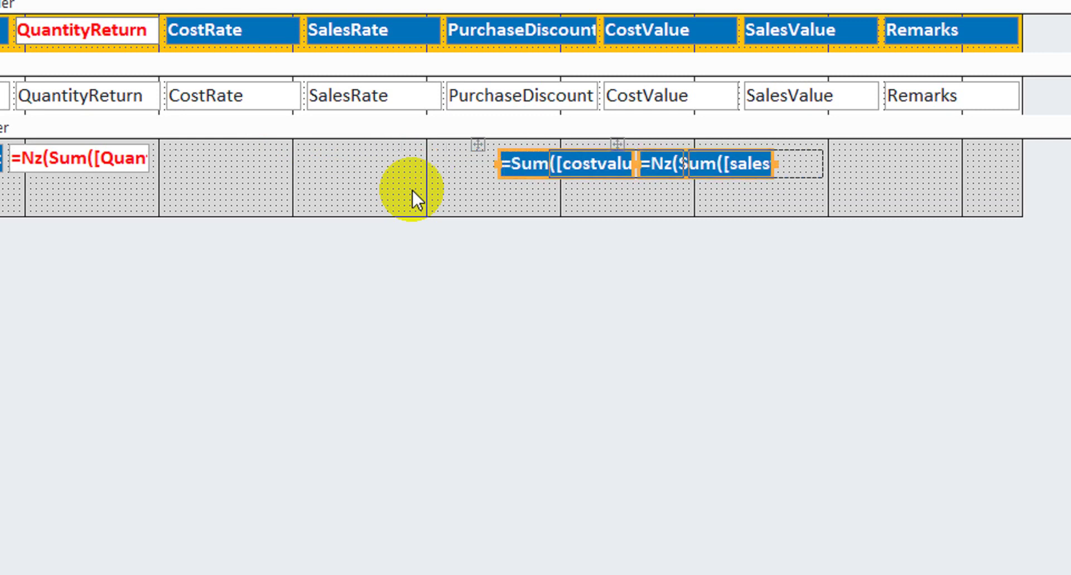
key("Right")
key("Right")
key("Right")
key("Right")
key("Right")
key("Right")
key("Right")
key("Right")
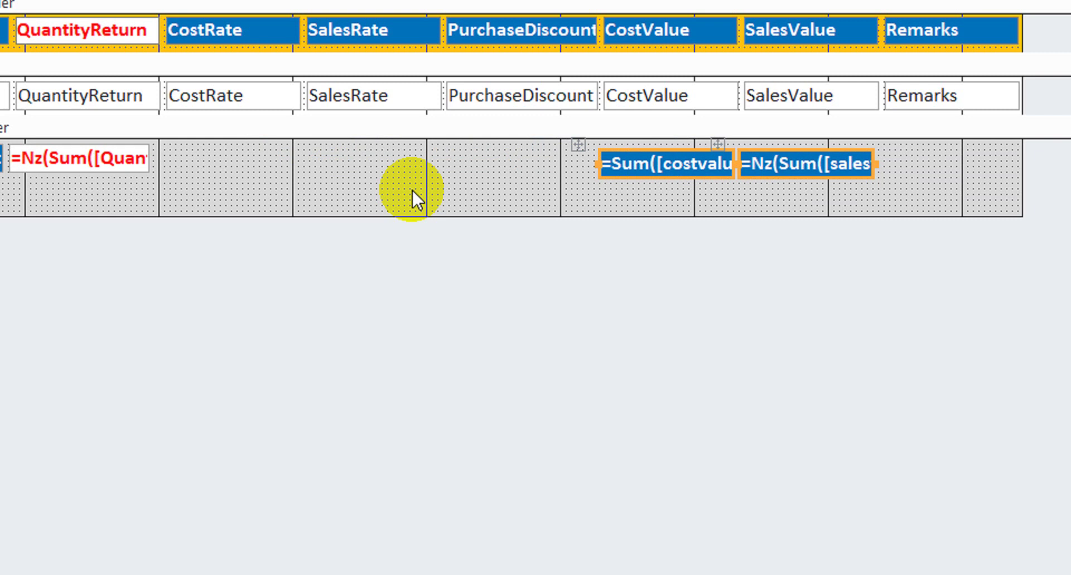
key("Right")
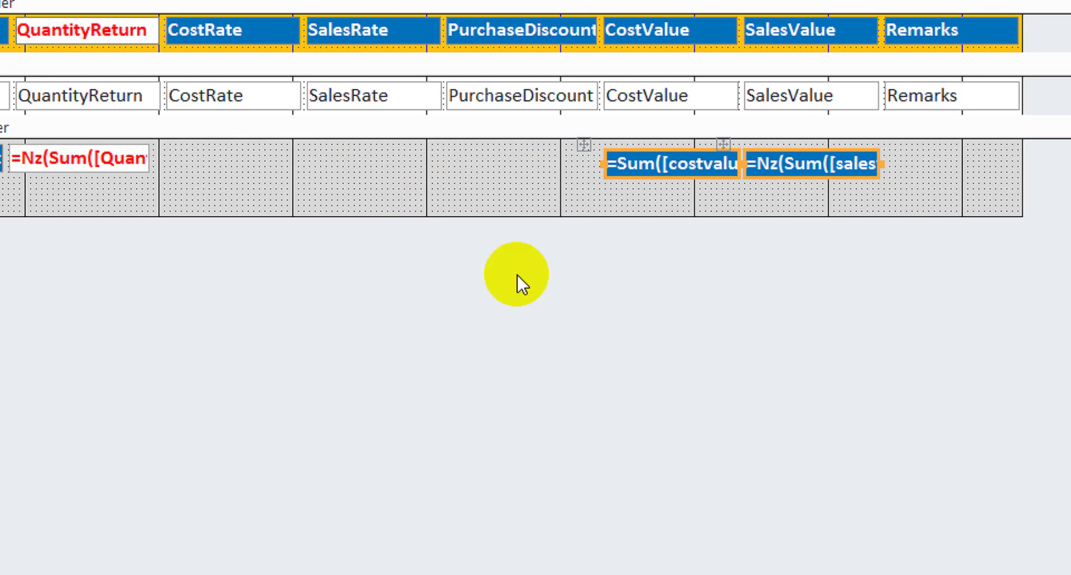
left_click(747, 330)
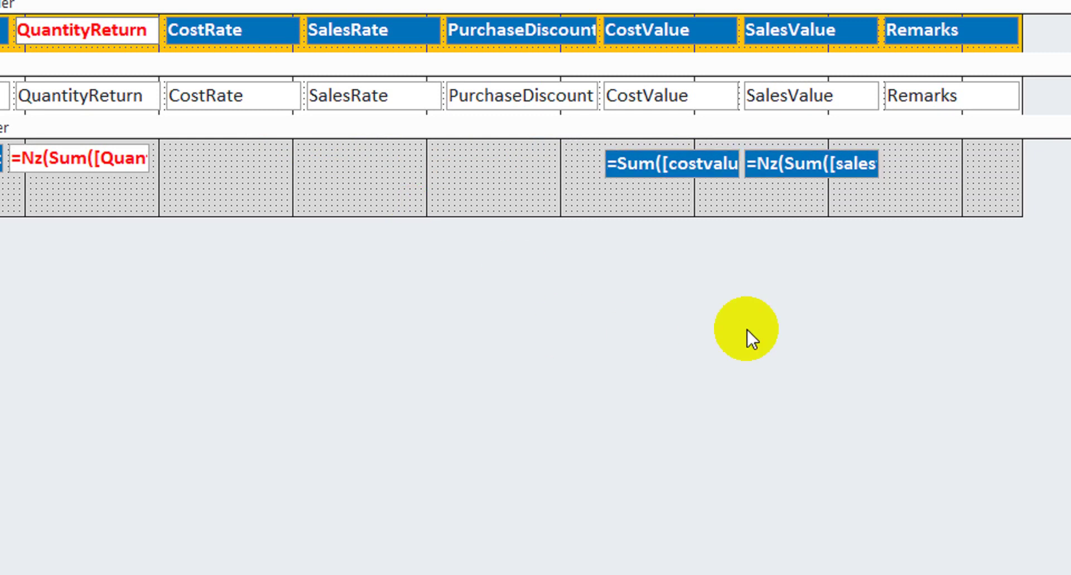
Duplicate the cost value total box, place the copy under the PurchaseDiscount column and widen it to the column's width
left_click(684, 168)
key("ctrl+v")
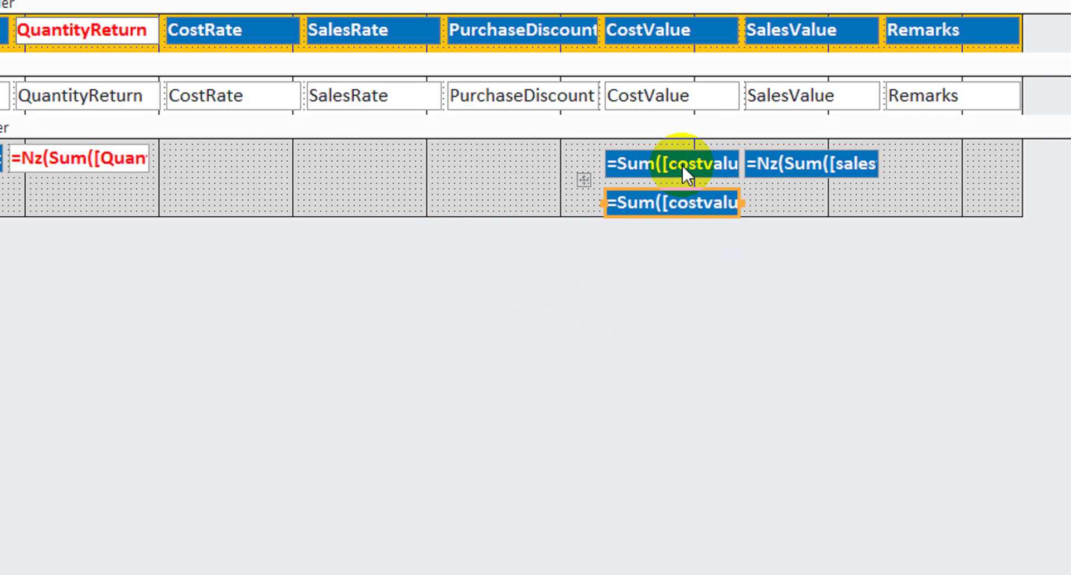
left_click_drag(583, 179, 424, 144)
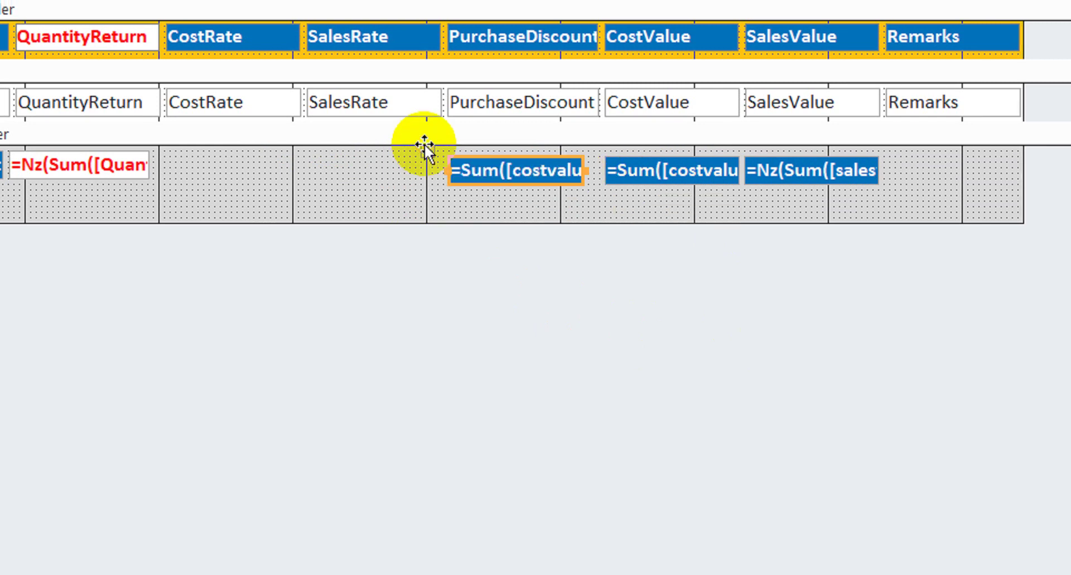
key("Right")
key("shift+Right")
key("shift+Right")
key("shift+Right")
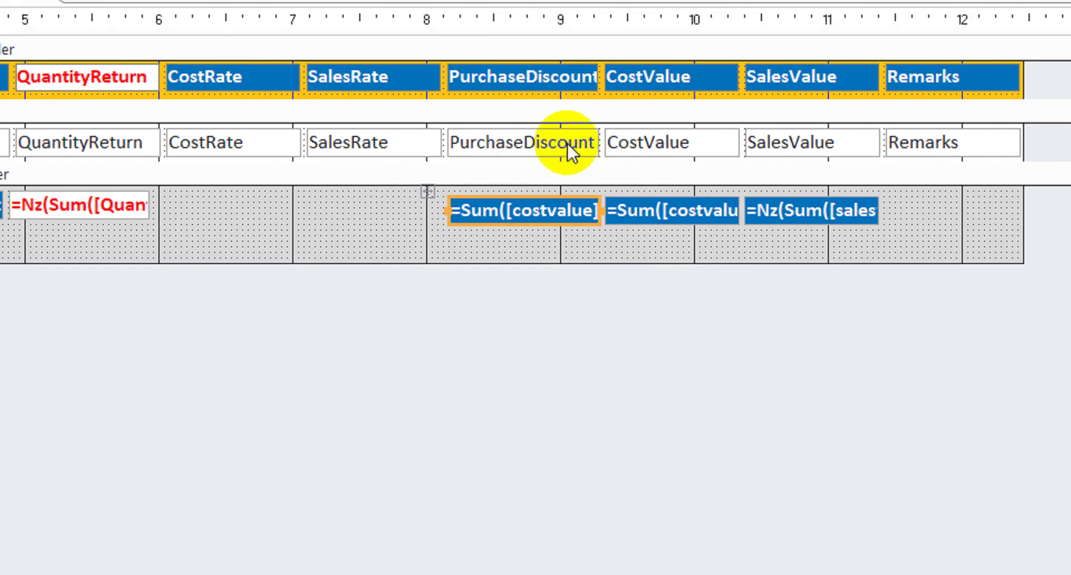
left_click(559, 304)
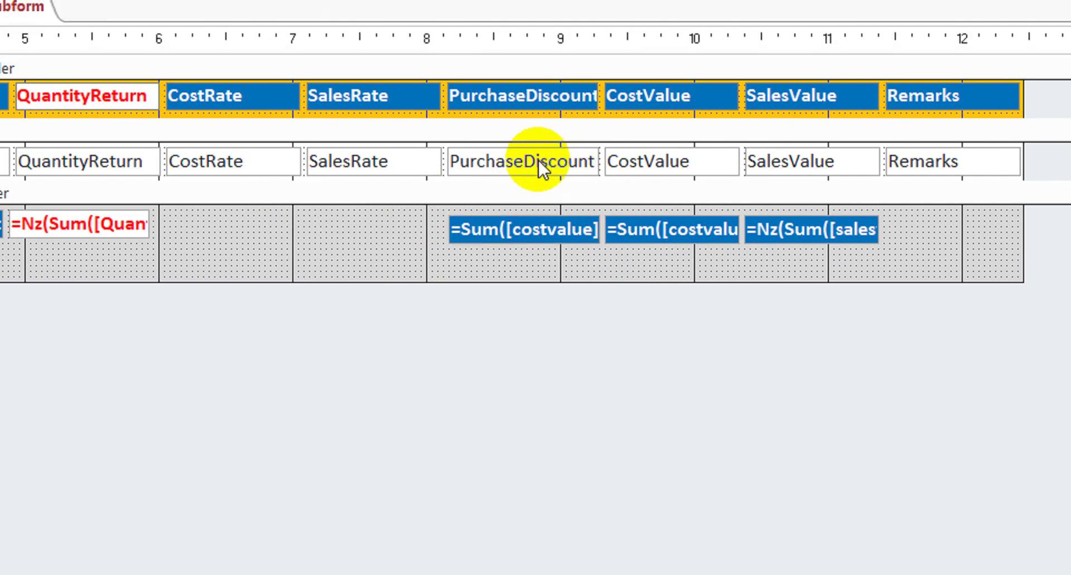
Change the duplicated total's expression to =Sum([PurchaseDiscount]), reusing the field name from the detail section
left_click(538, 161)
double_click(540, 165)
key("ctrl+c")
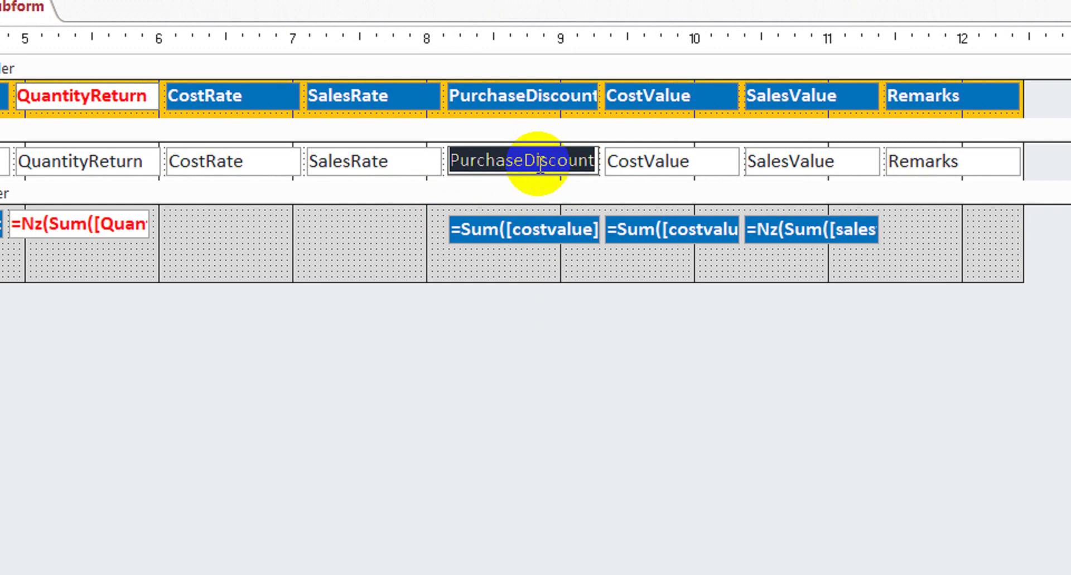
left_click(548, 239)
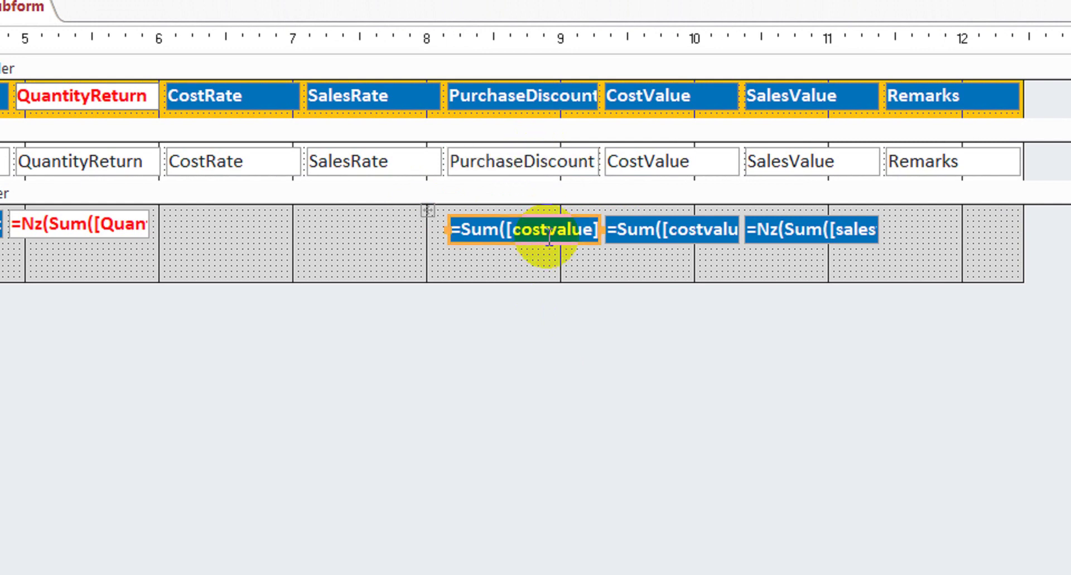
double_click(551, 231)
key("ctrl+v")
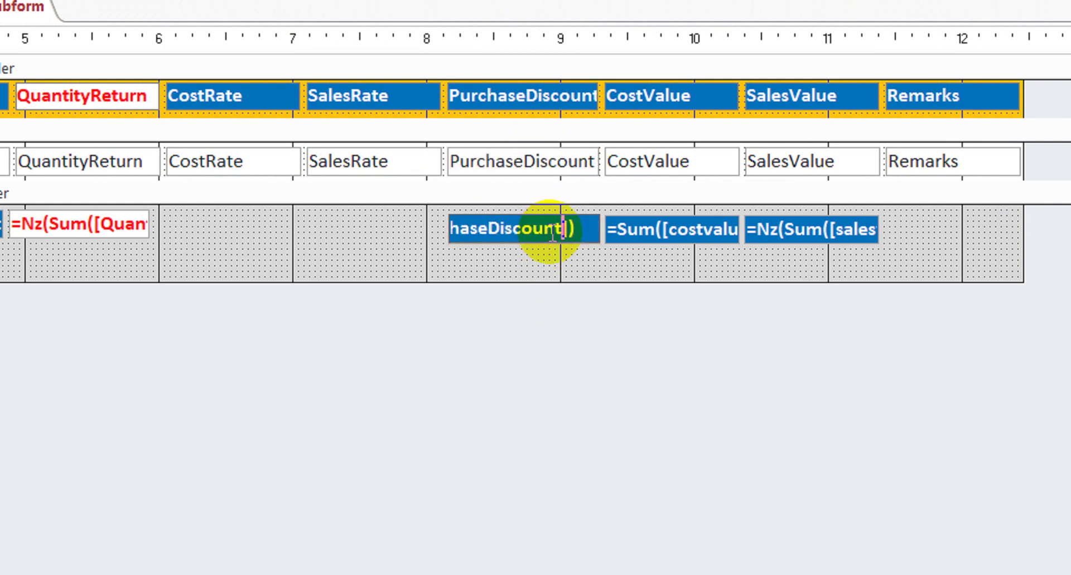
left_click(556, 329)
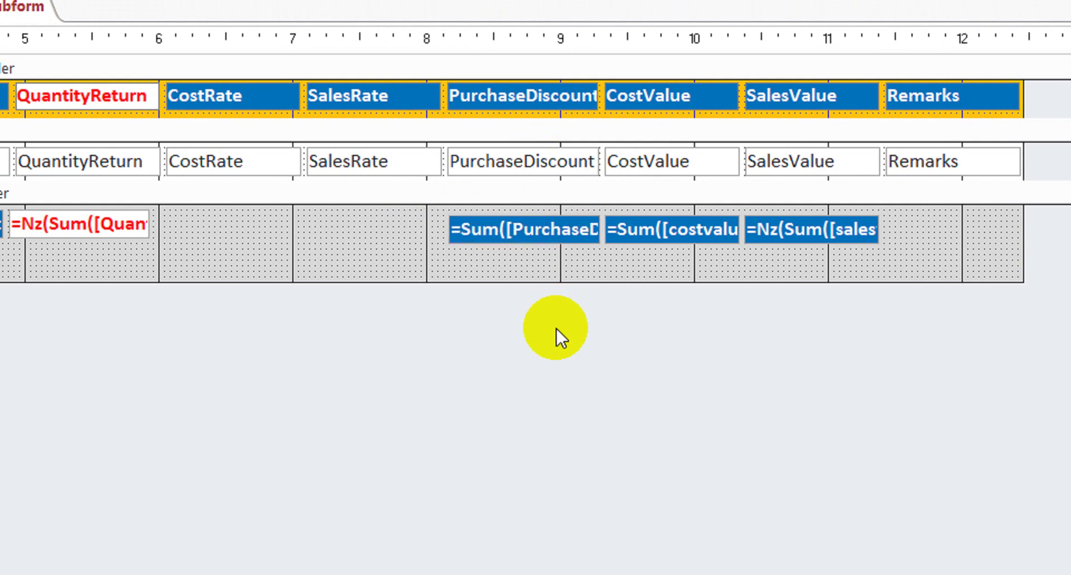
Try to shorten the form footer section by raising its lower edge
left_click_drag(591, 281, 594, 261)
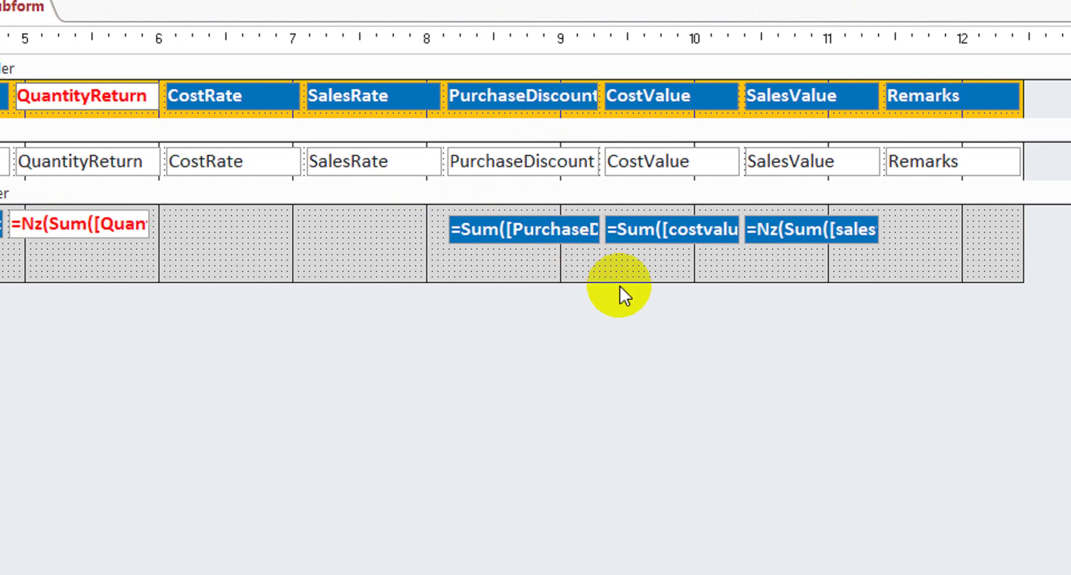
left_click_drag(616, 279, 626, 255)
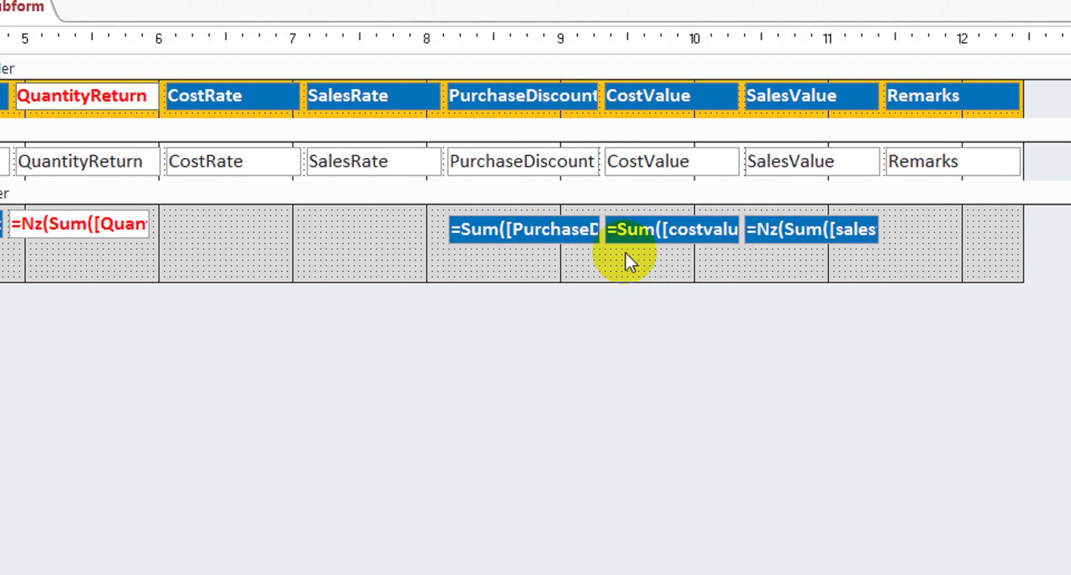
Hide the Quantity text box in the form footer by setting Visible to No and its width, height, top and left to 0"
scroll(440, 396, "down", 5)
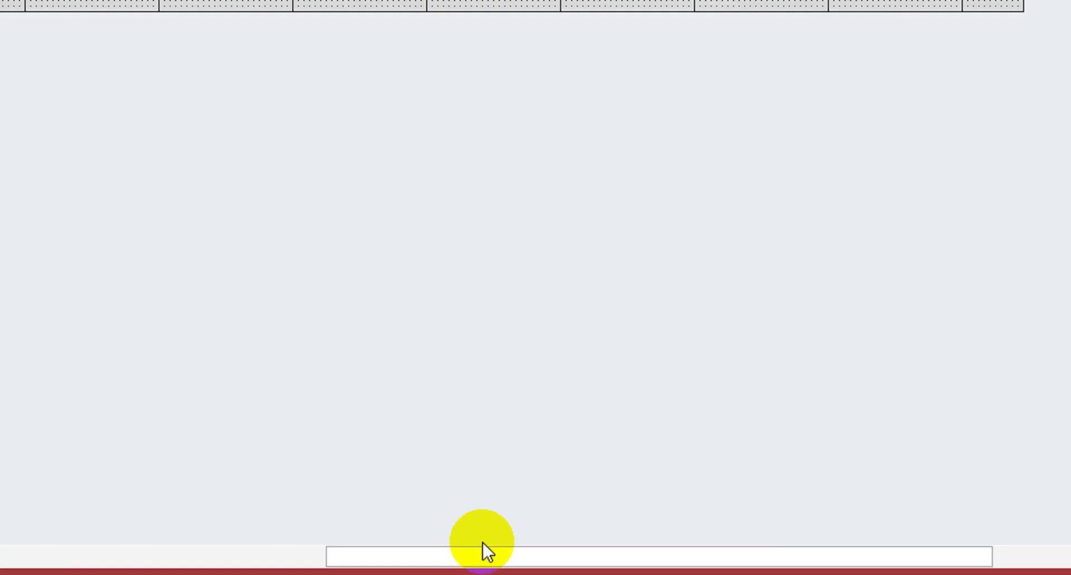
left_click(470, 507)
left_click_drag(470, 507, 139, 418)
scroll(554, 132, "up", 8)
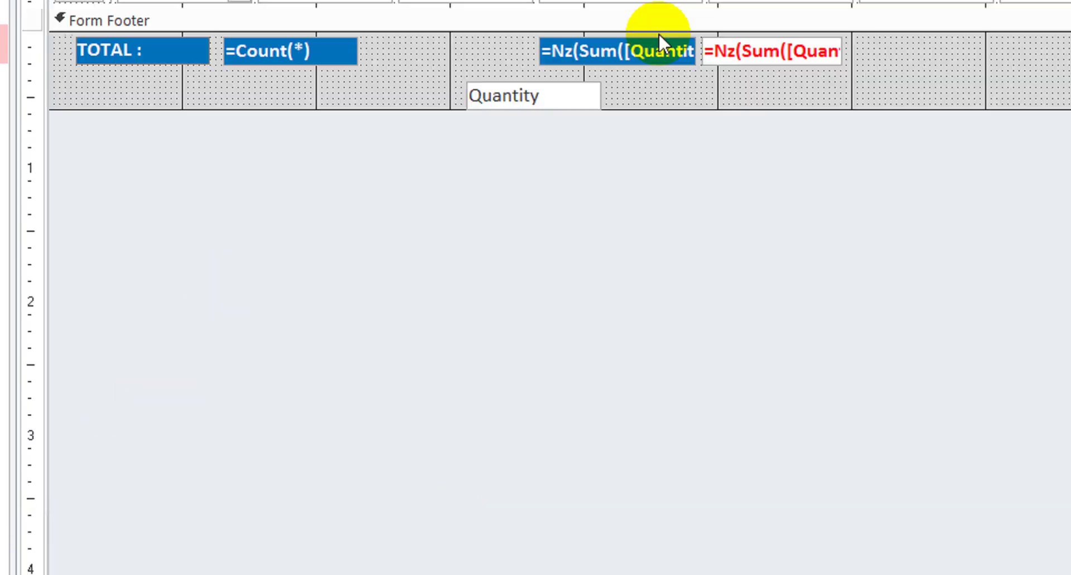
left_click(553, 145)
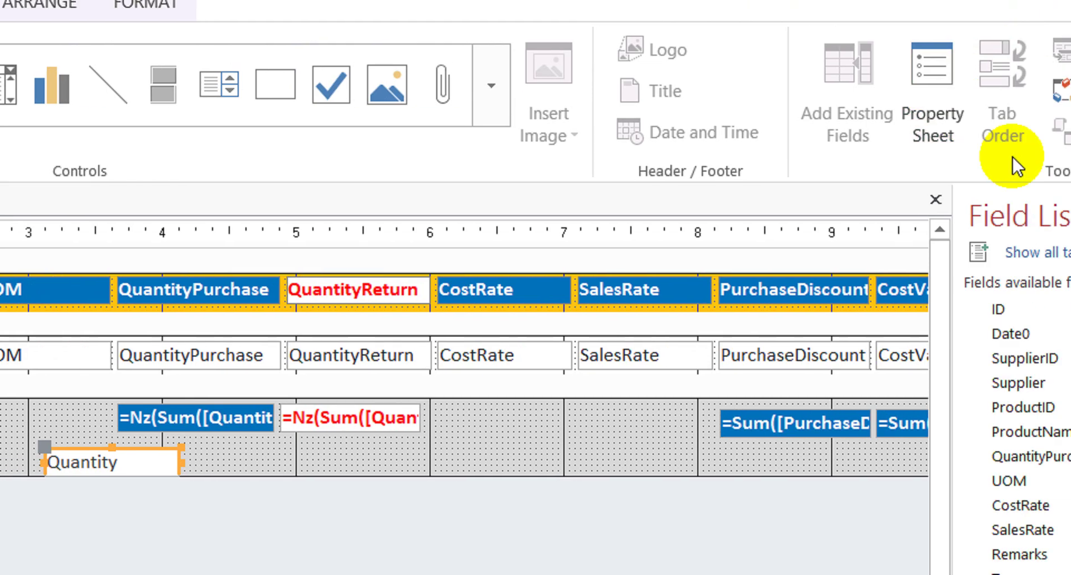
left_click(975, 119)
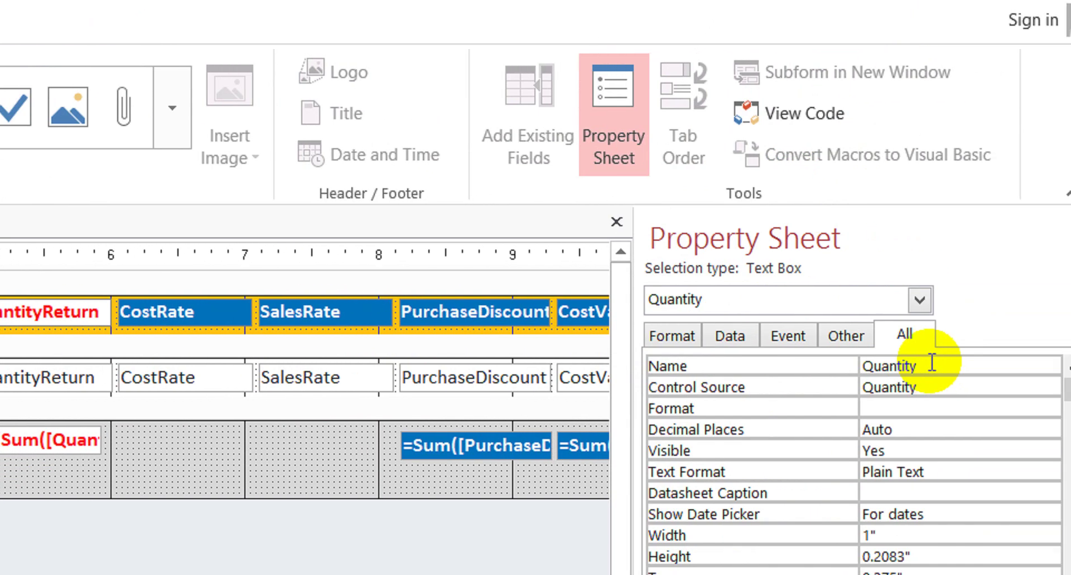
key("Tab")
key("Tab")
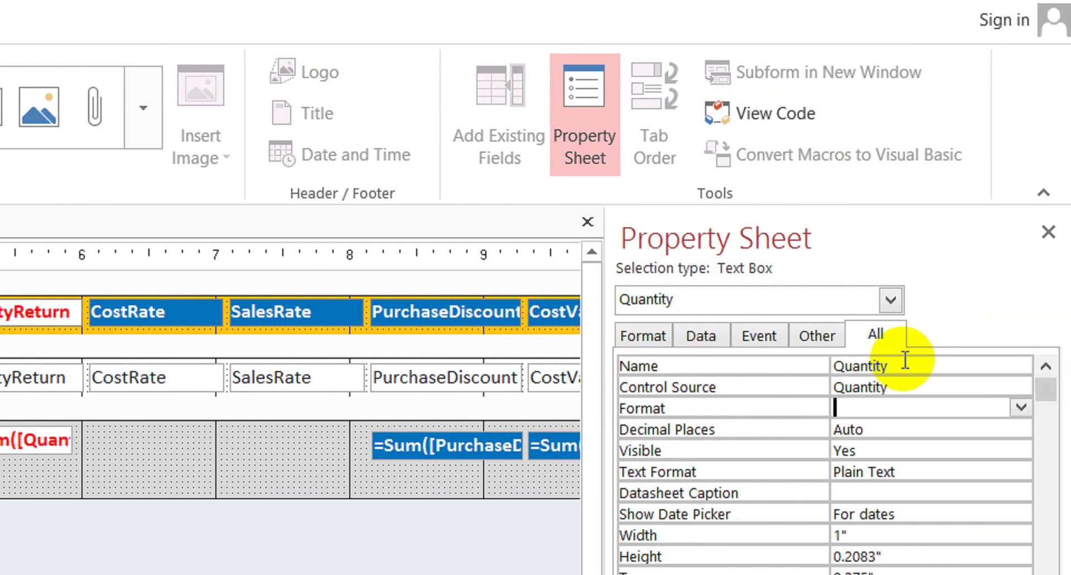
key("Tab")
key("Tab")
key("Tab")
key("Tab")
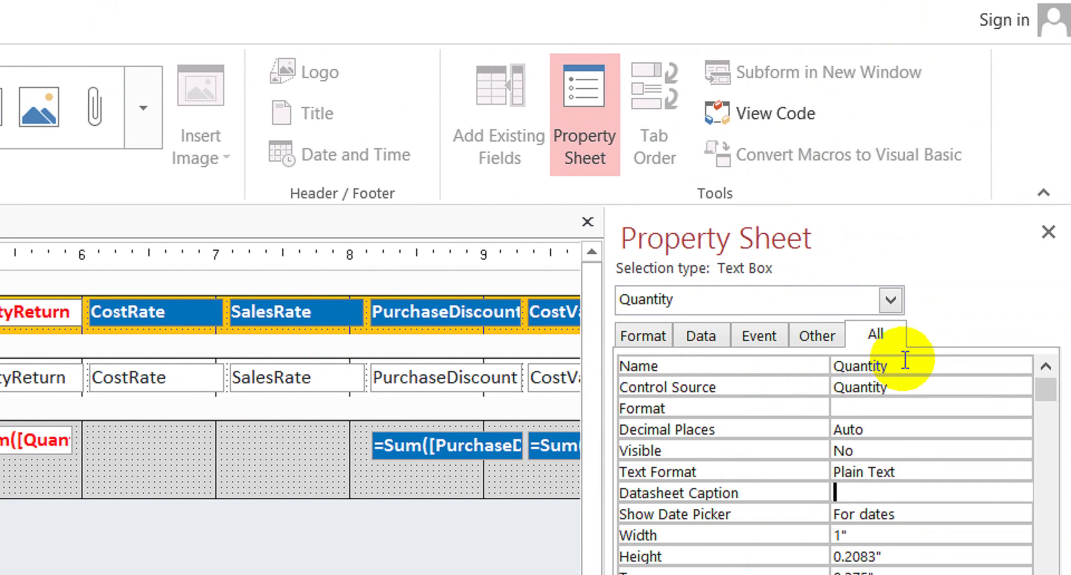
key("Tab")
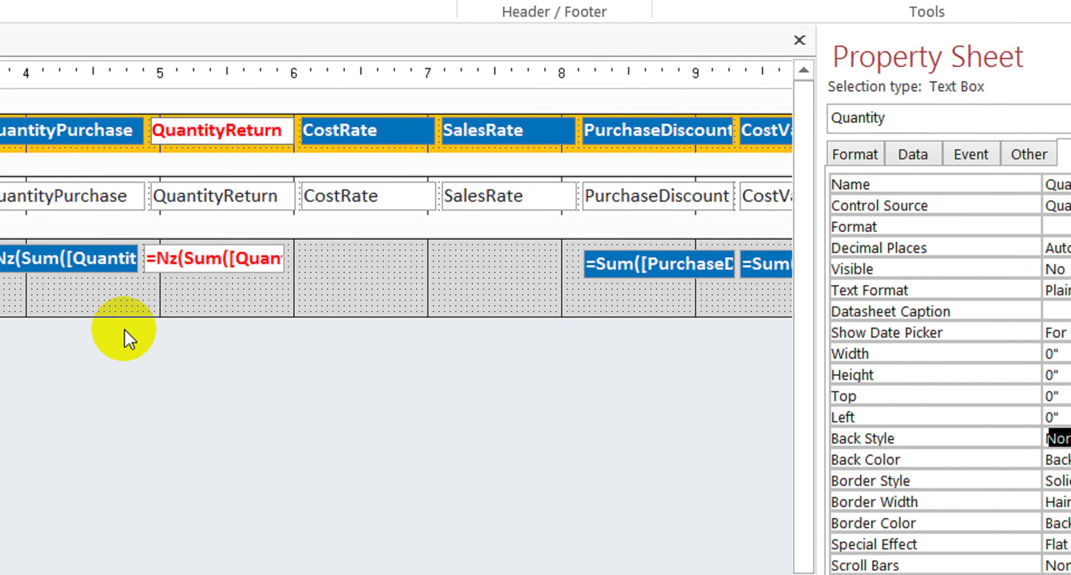
Shorten the form footer to just below the total boxes and show PurchasesSubform in Form view
left_click_drag(93, 315, 94, 279)
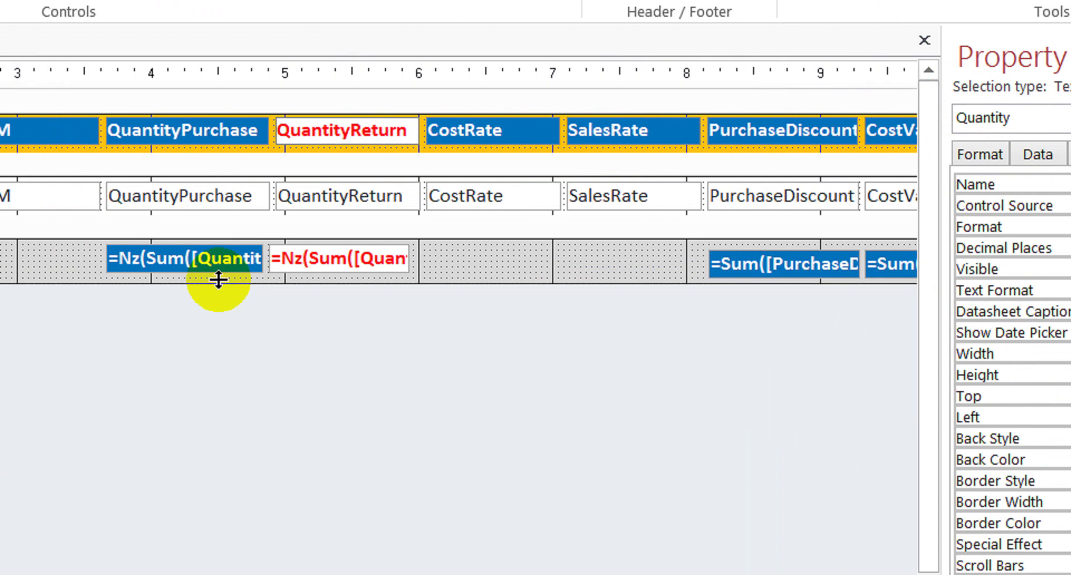
left_click(269, 329)
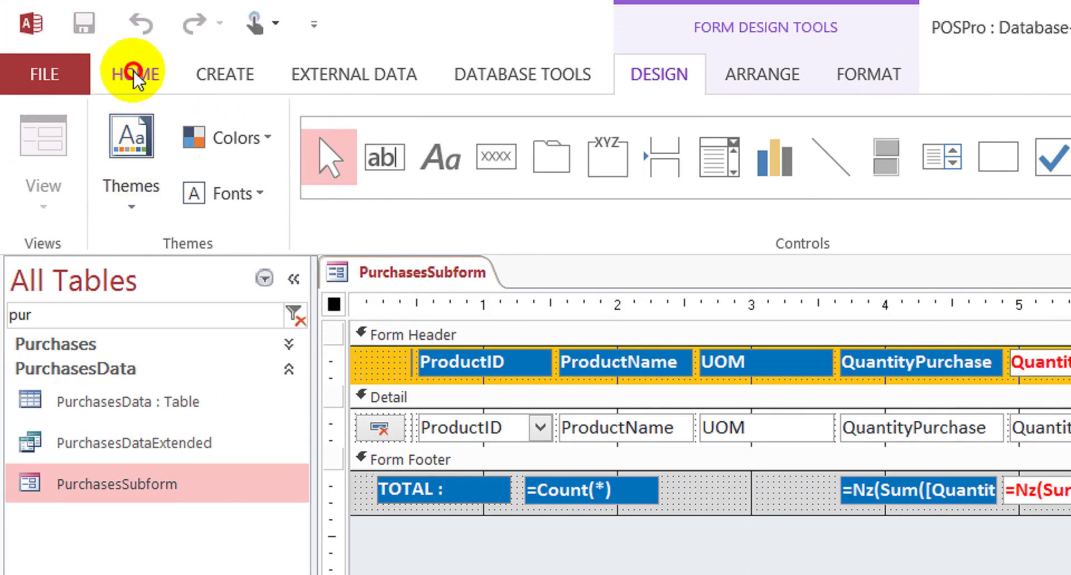
left_click(132, 72)
left_click(45, 127)
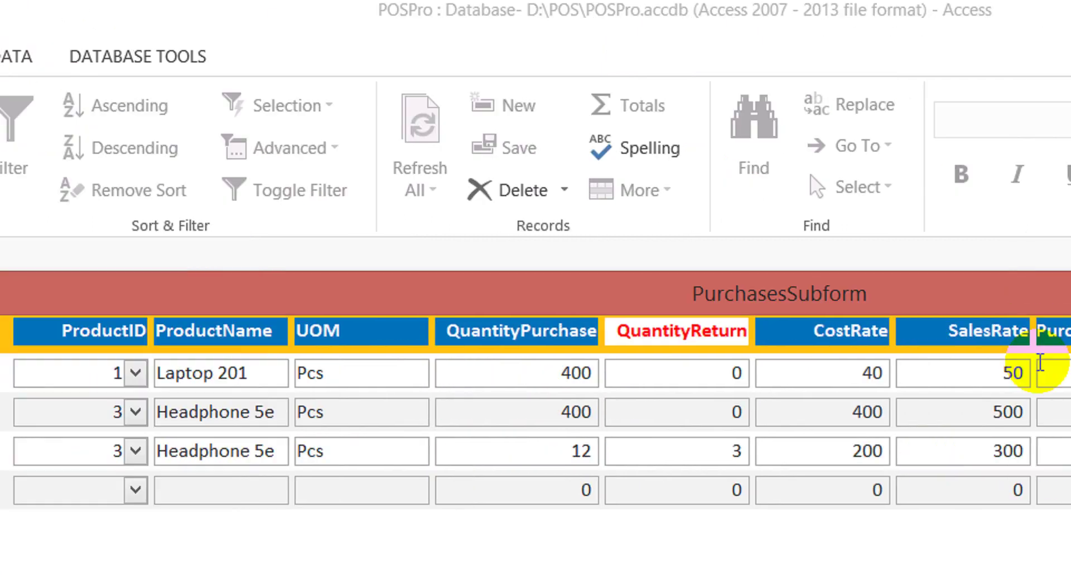
left_click(942, 370)
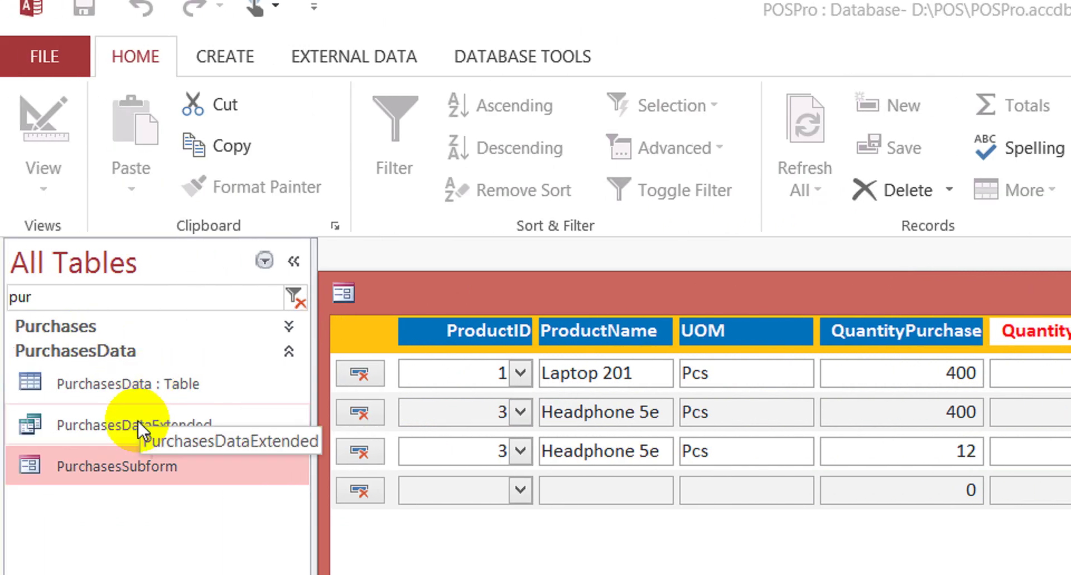
Open the PurchasesData table, close PurchasesSubform, and enter 0 as the PurchaseDiscount of the three existing records
double_click(151, 384)
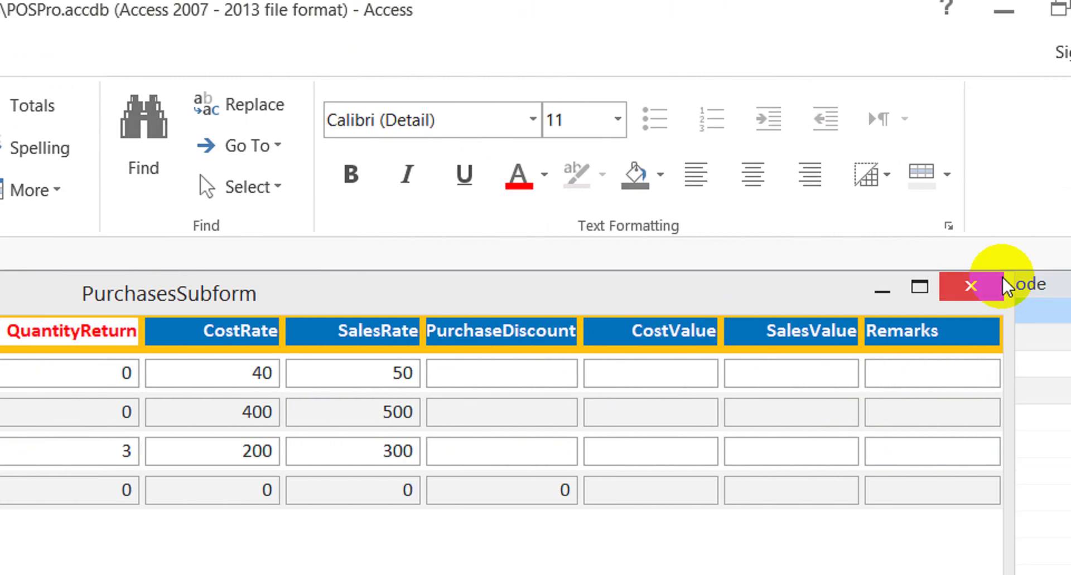
left_click(973, 286)
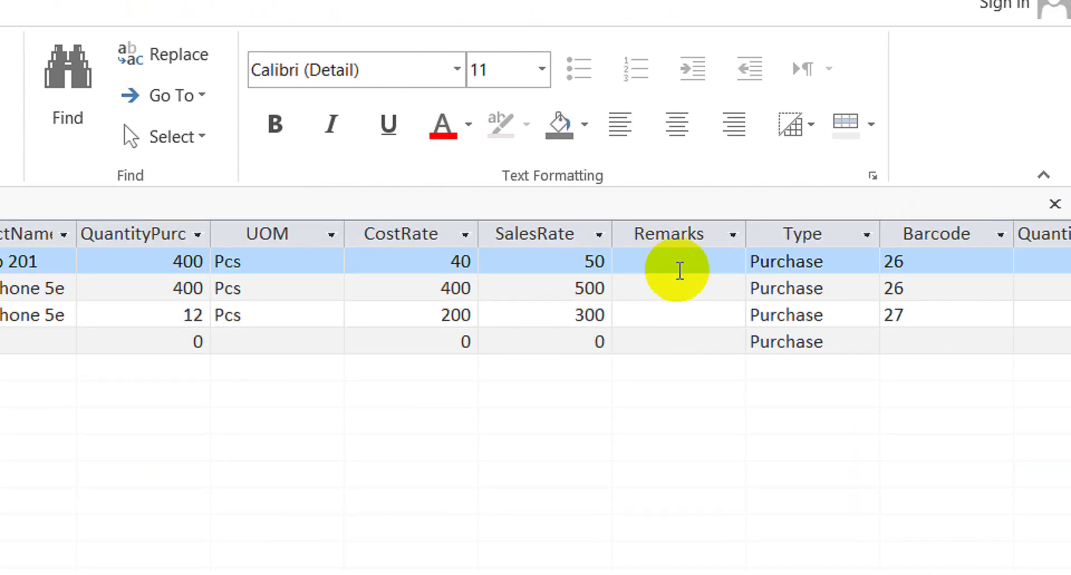
left_click(679, 269)
key("Tab")
key("Down")
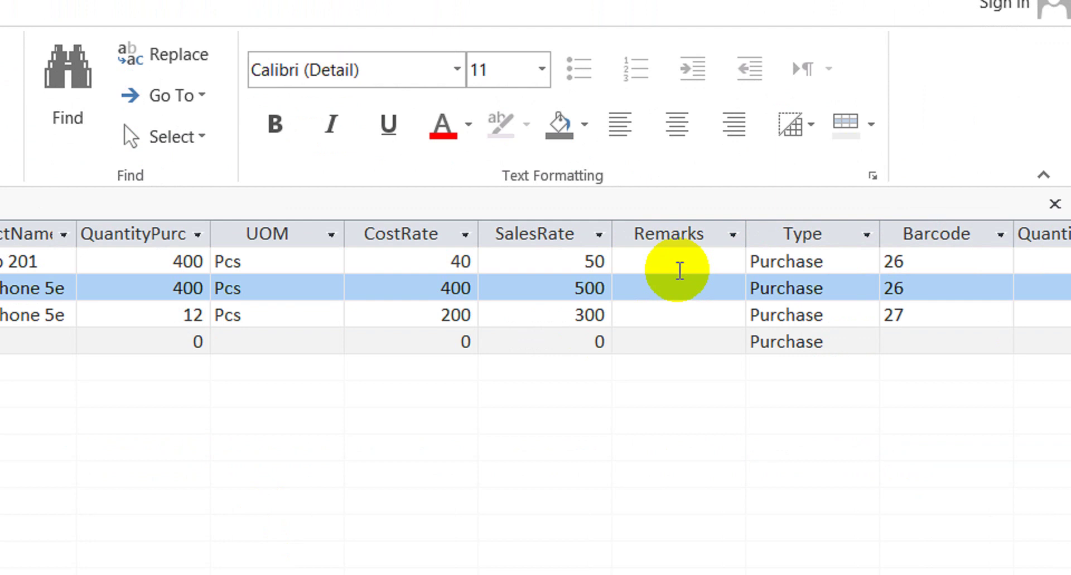
key("Left")
key("Left")
key("Right")
type("0")
key("Down")
type("0")
key("Down")
type("0")
key("Down")
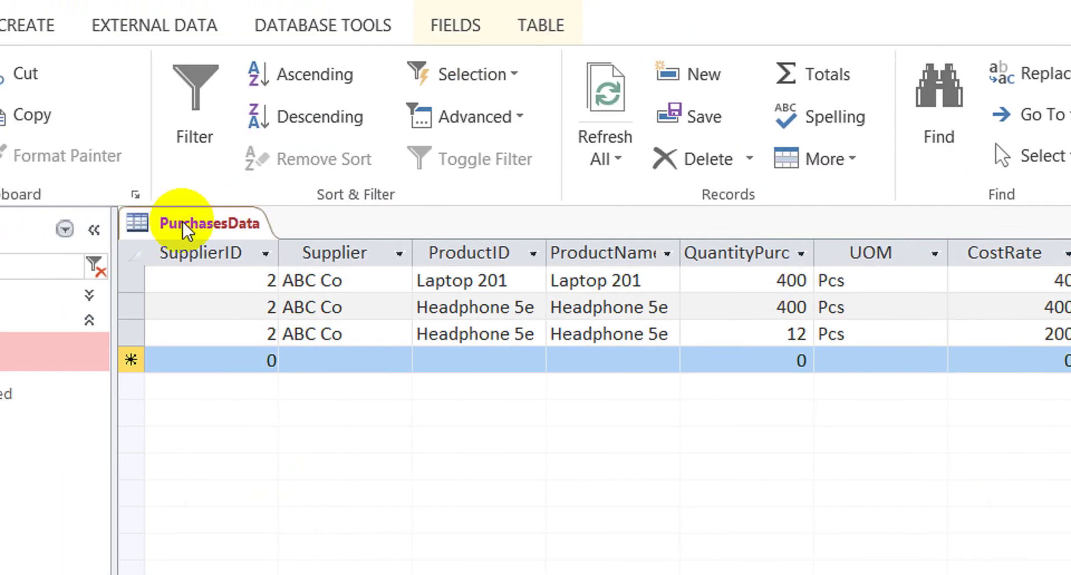
Close the PurchasesData table and open the Purchases form from the Purchases group
right_click(84, 346)
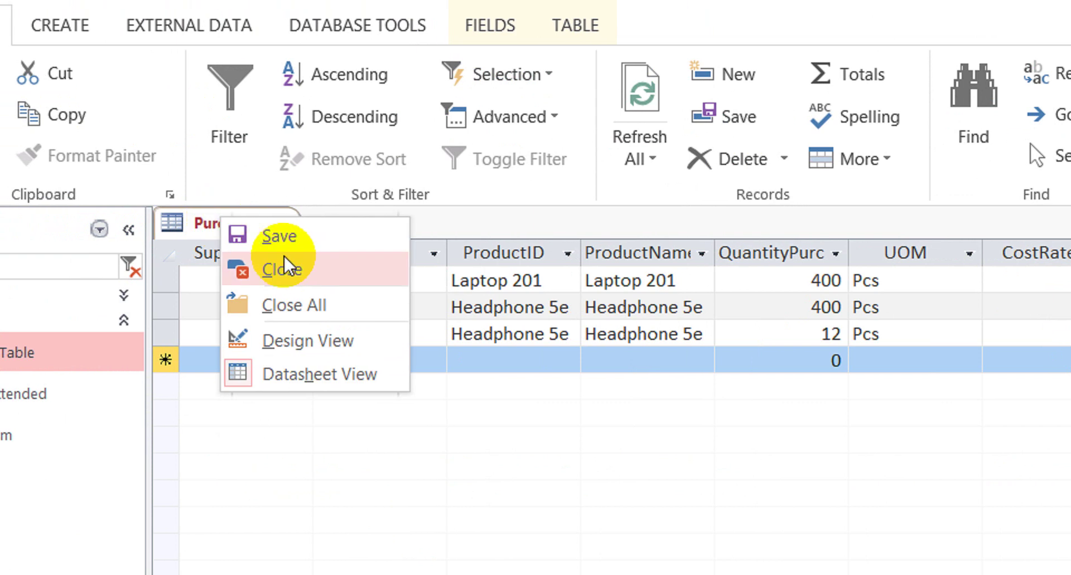
left_click(287, 264)
left_click(129, 397)
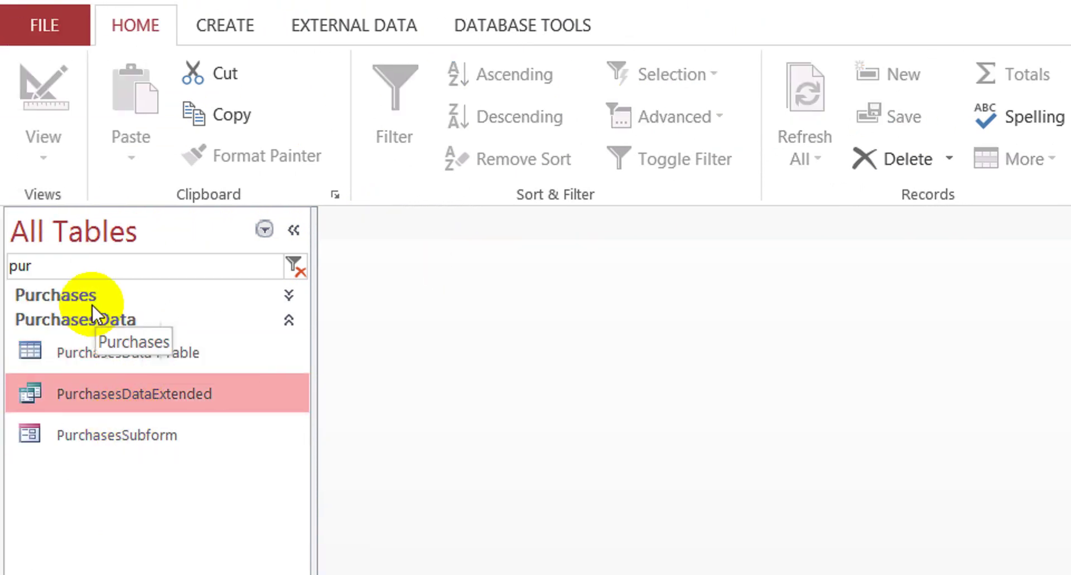
left_click(75, 294)
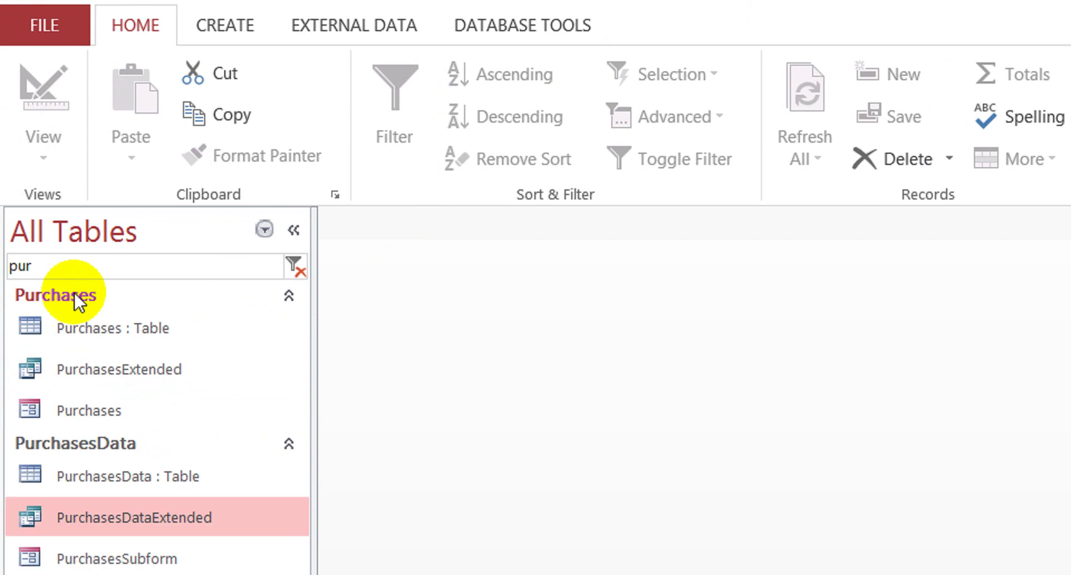
left_click(102, 412)
double_click(101, 409)
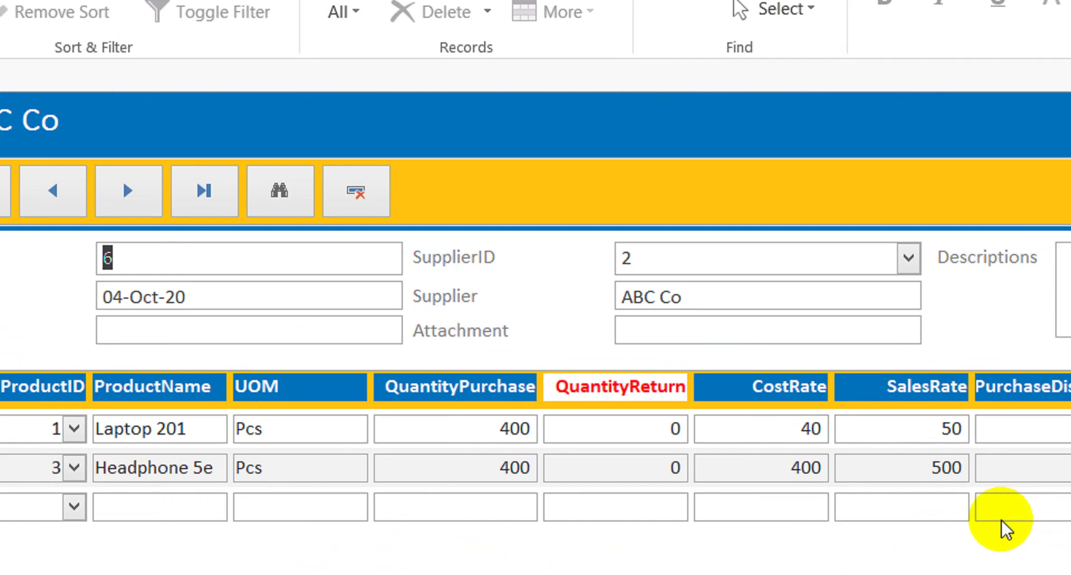
Set the PurchaseDiscount of the Laptop 201 line in the Purchases form to 200, and close the form
left_click(873, 393)
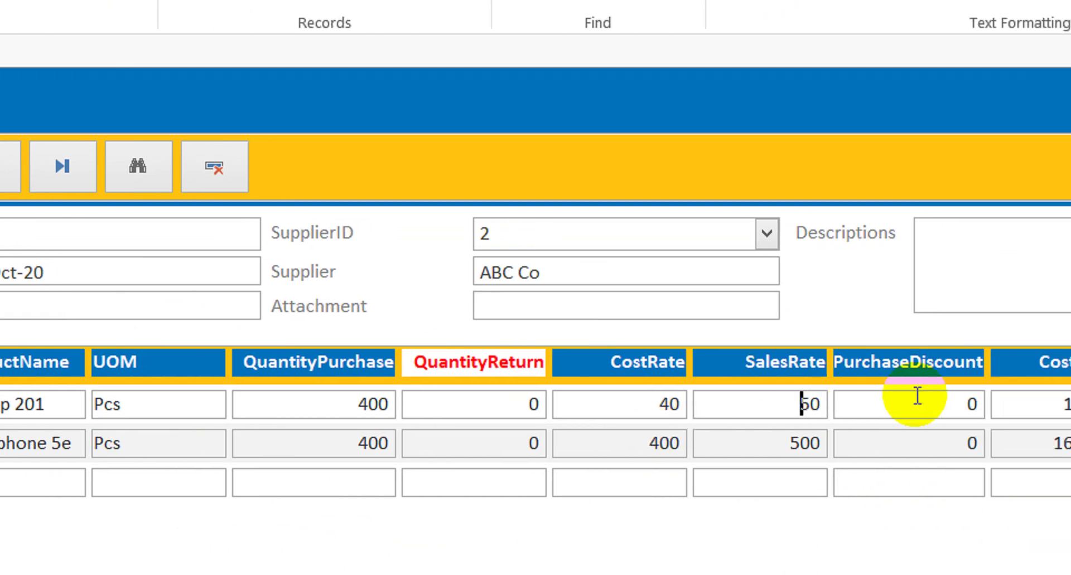
key("Tab")
type("2")
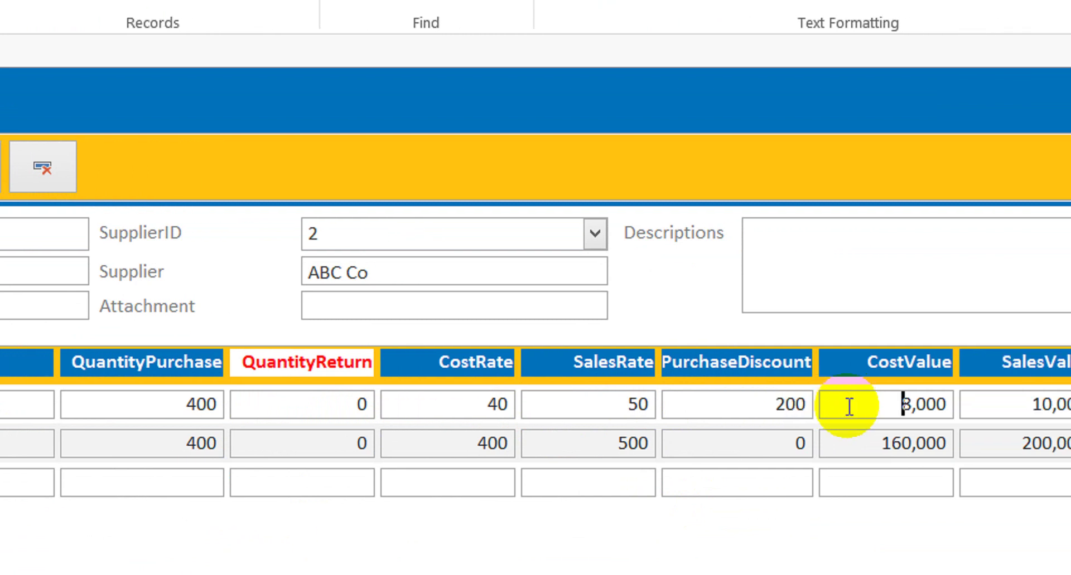
left_click(837, 433)
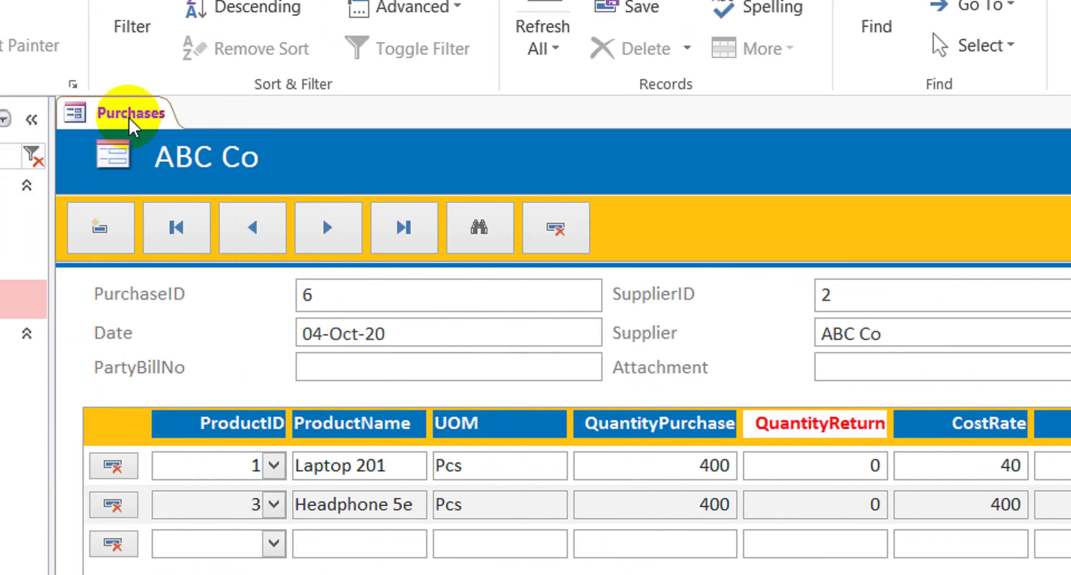
right_click(132, 126)
left_click(194, 160)
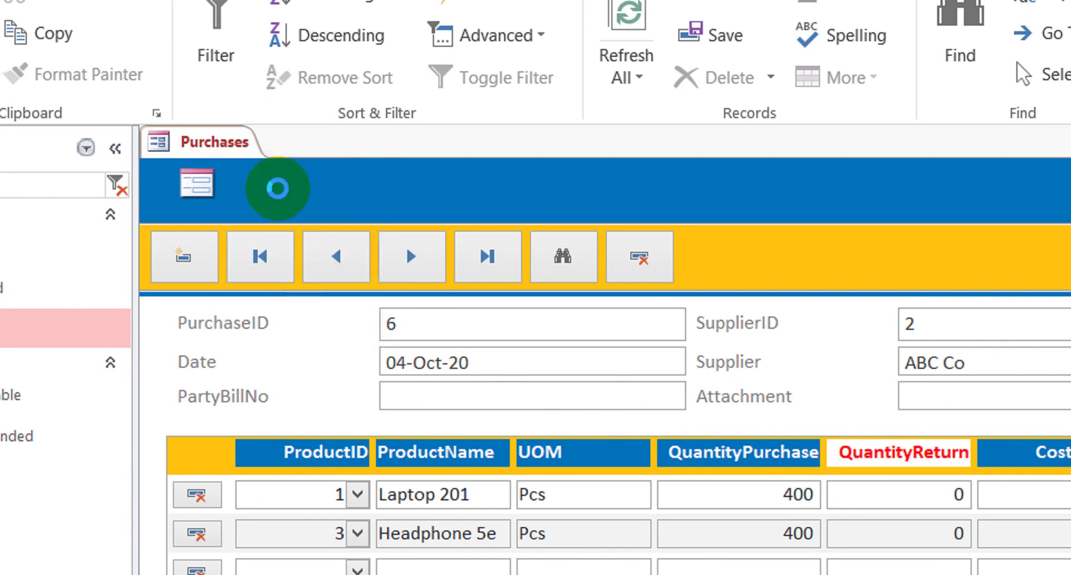